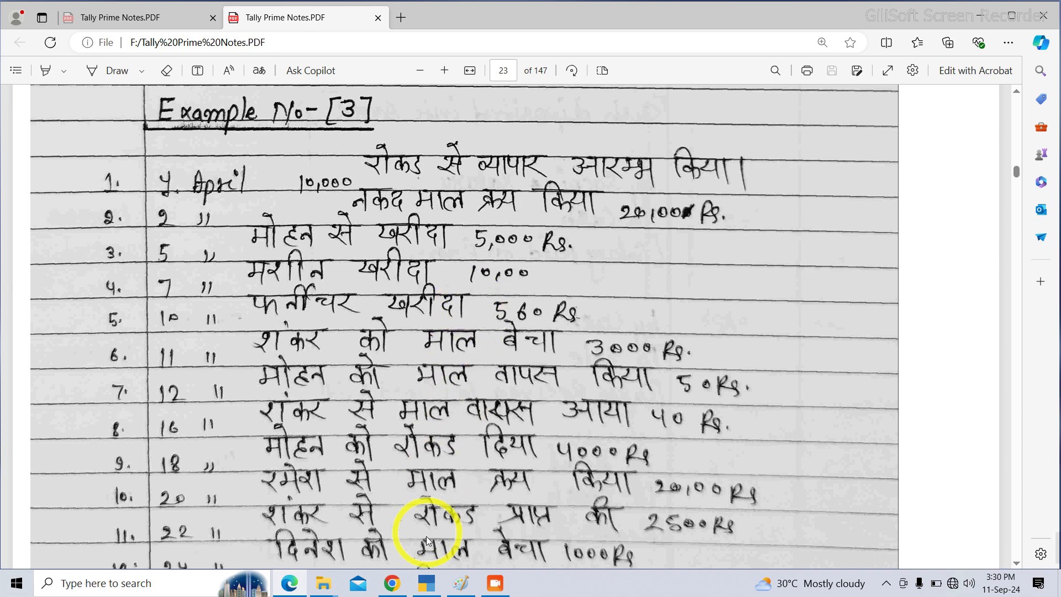
Step: Switch to TallyPrime and leave the ledger alteration list for the Gateway of Tally
{"action": "left_click", "coordinate": [426, 585]}
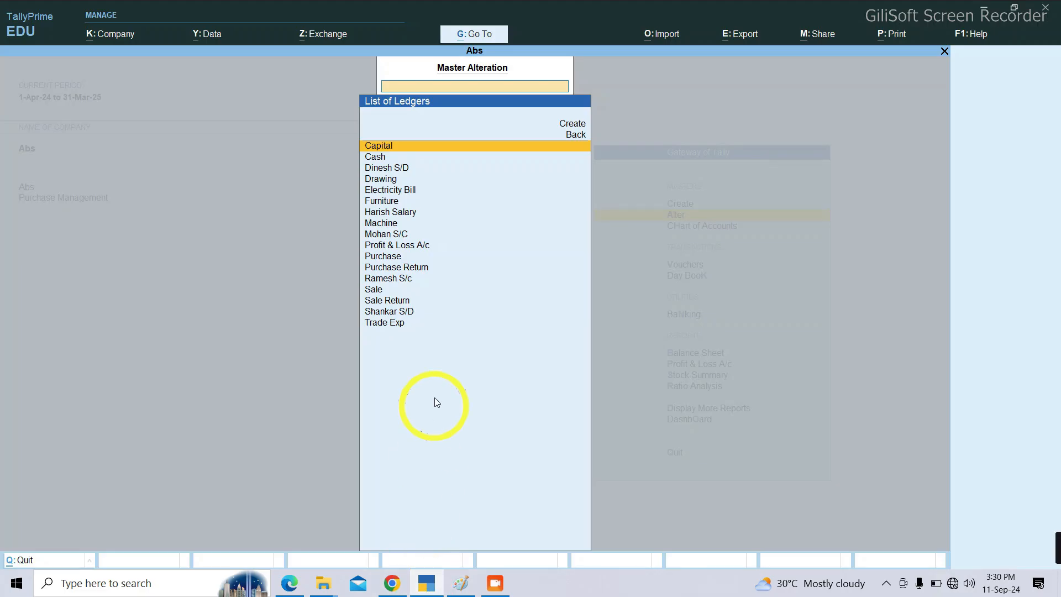
{"action": "key", "text": "Escape"}
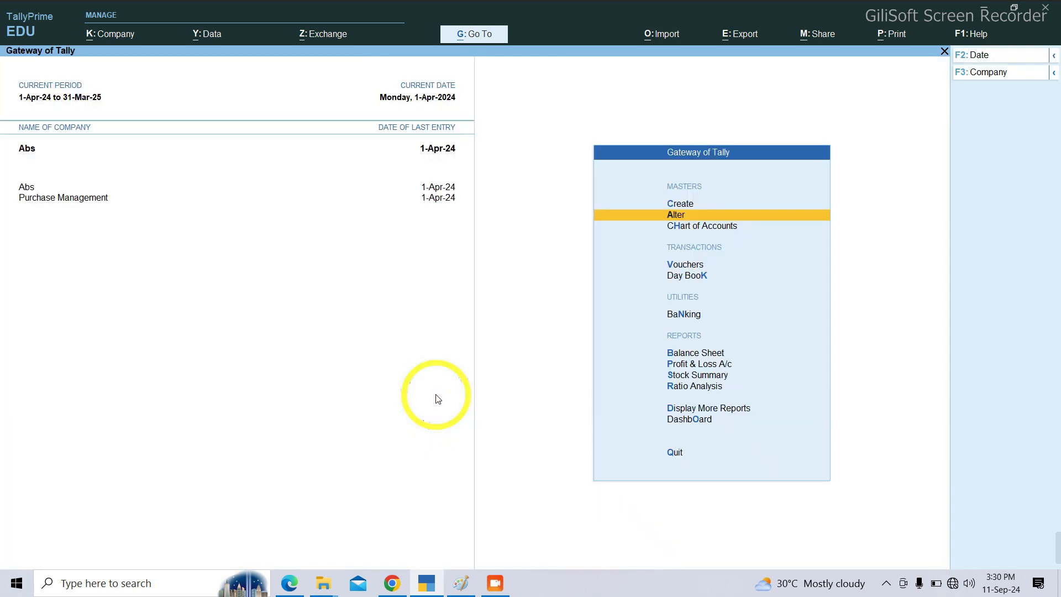
{"action": "key", "text": "Escape"}
{"action": "key", "text": "Escape"}
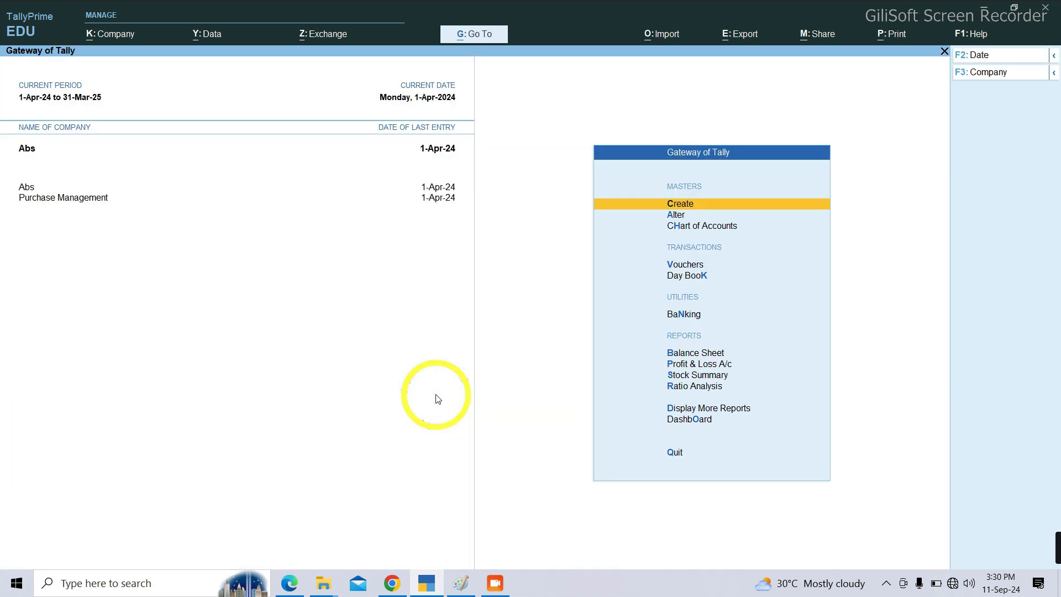
Step: Start creating a new company and name it Tichkule and Pitchkule
{"action": "key", "text": "F3"}
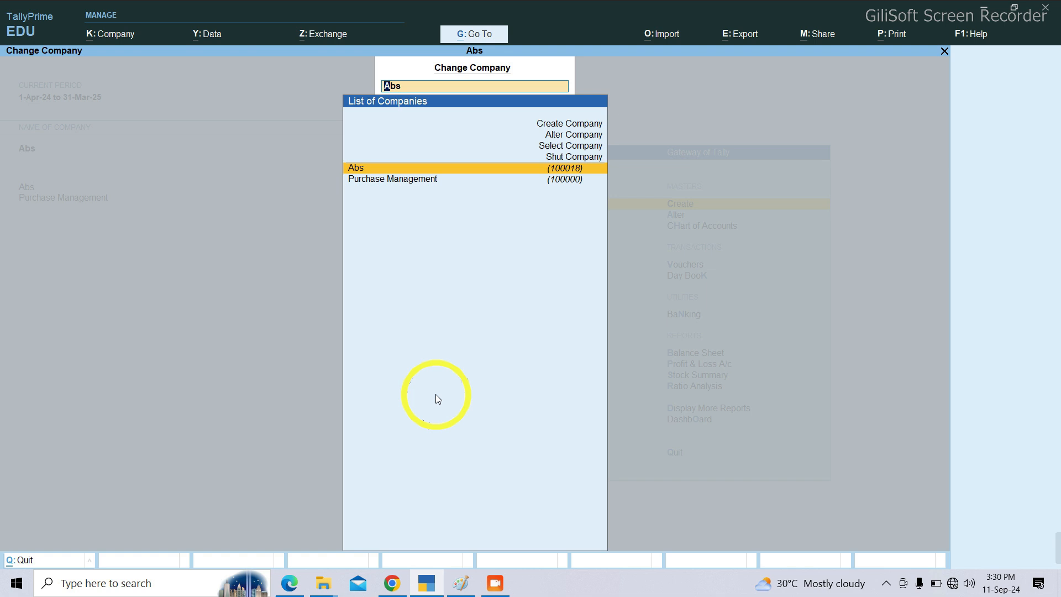
{"action": "key", "text": "Up"}
{"action": "key", "text": "Up"}
{"action": "key", "text": "Up"}
{"action": "key", "text": "Up"}
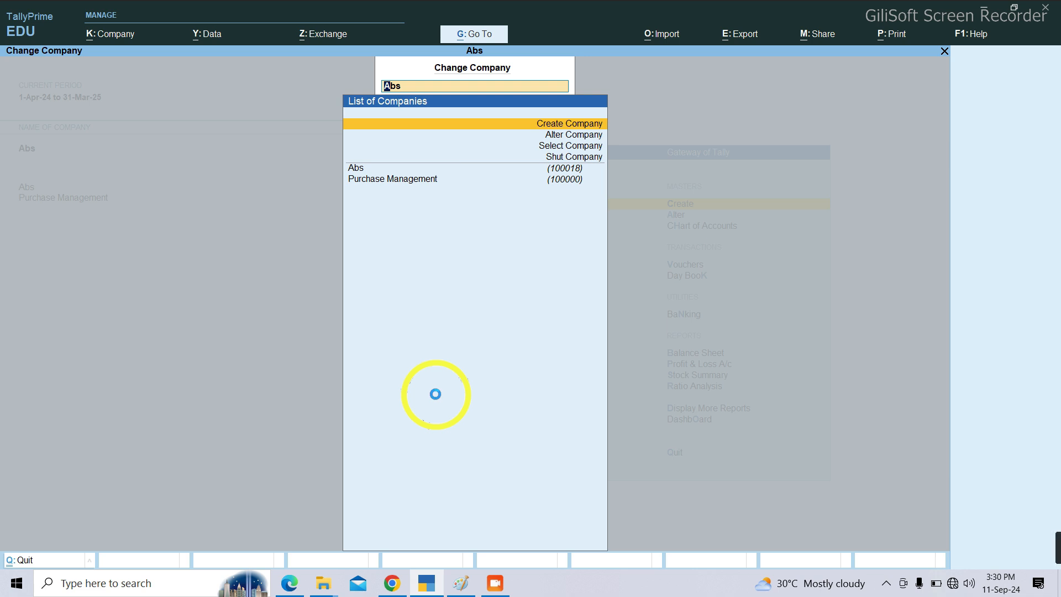
{"action": "key", "text": "Return"}
{"action": "type", "text": "Tich"}
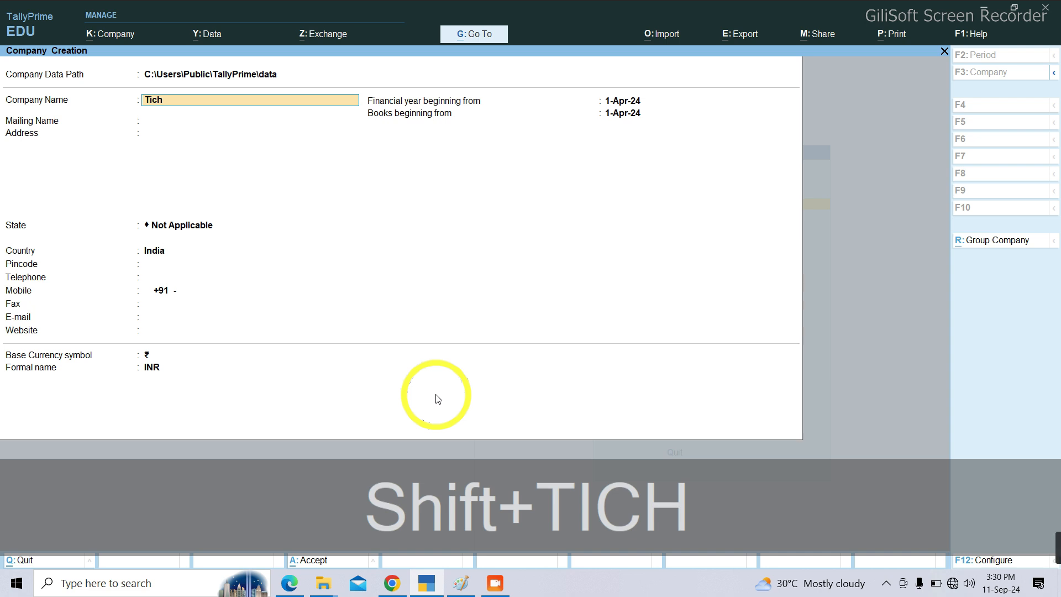
{"action": "type", "text": "kule a"}
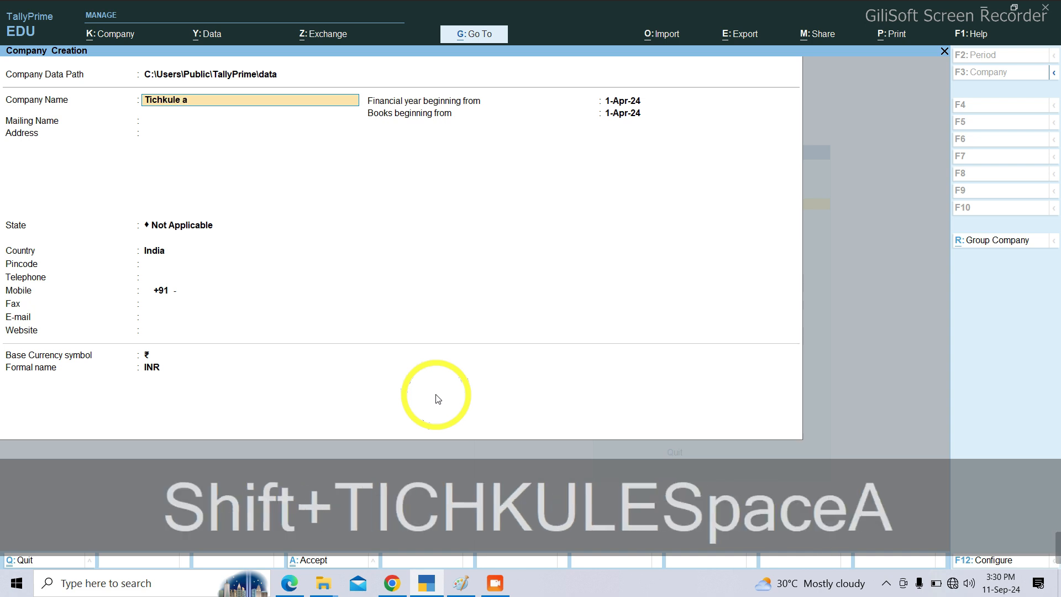
{"action": "type", "text": "nd Pi"}
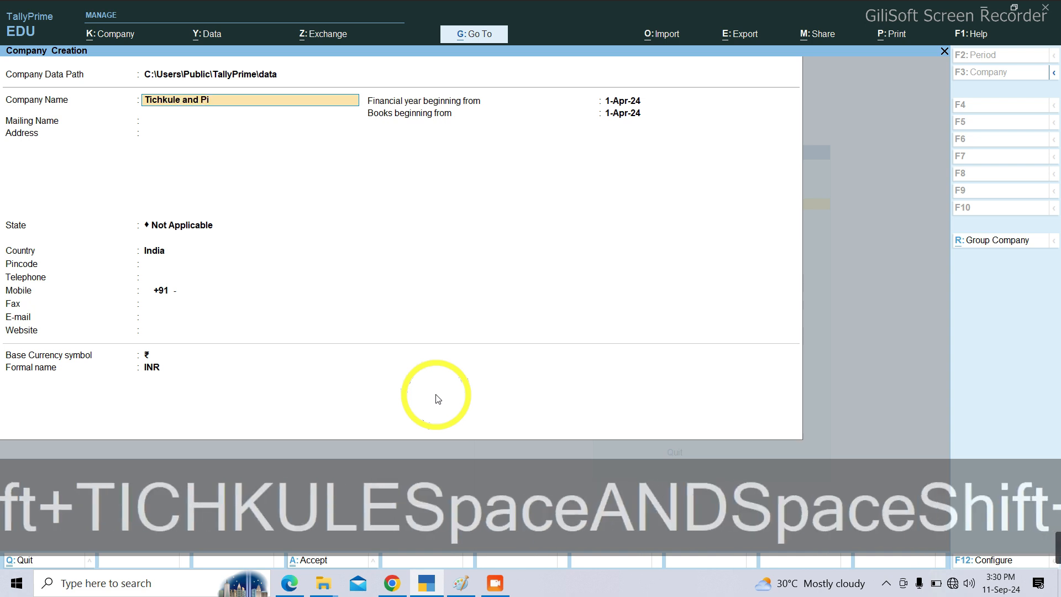
{"action": "type", "text": "tchkule"}
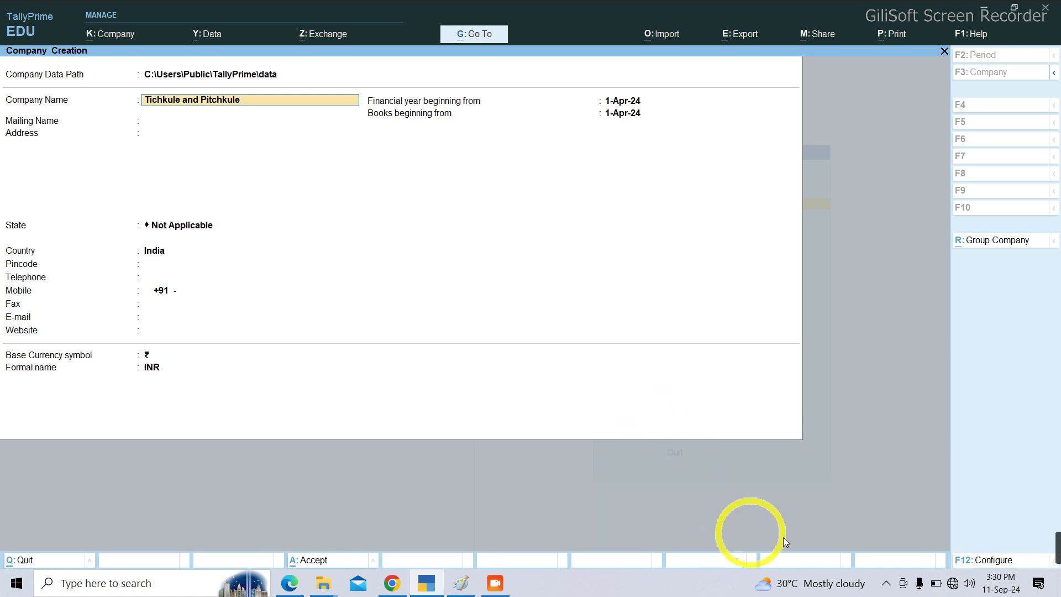
{"action": "left_click", "coordinate": [884, 583]}
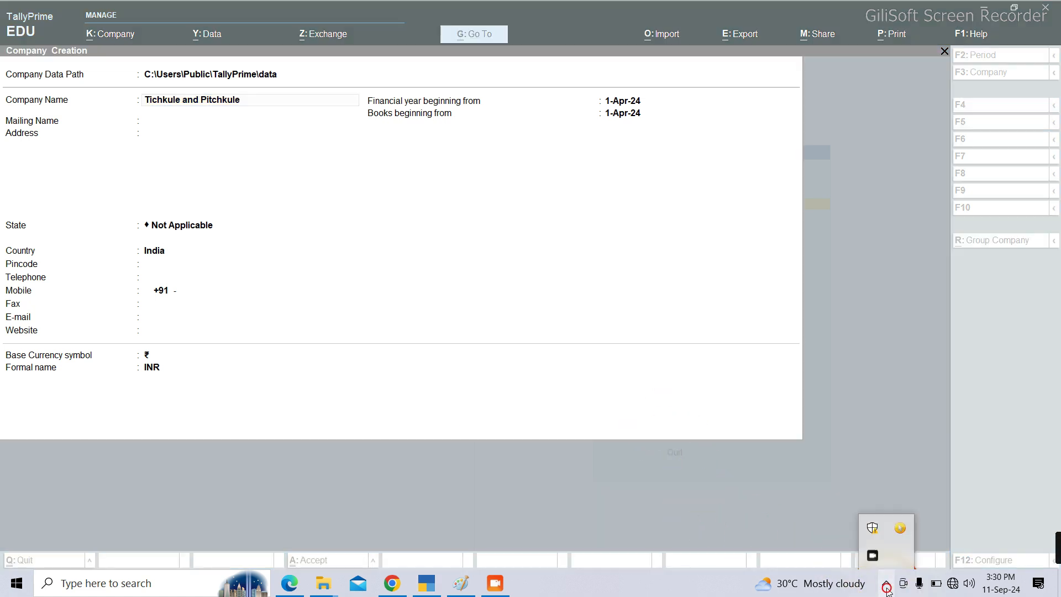
{"action": "left_click", "coordinate": [900, 527]}
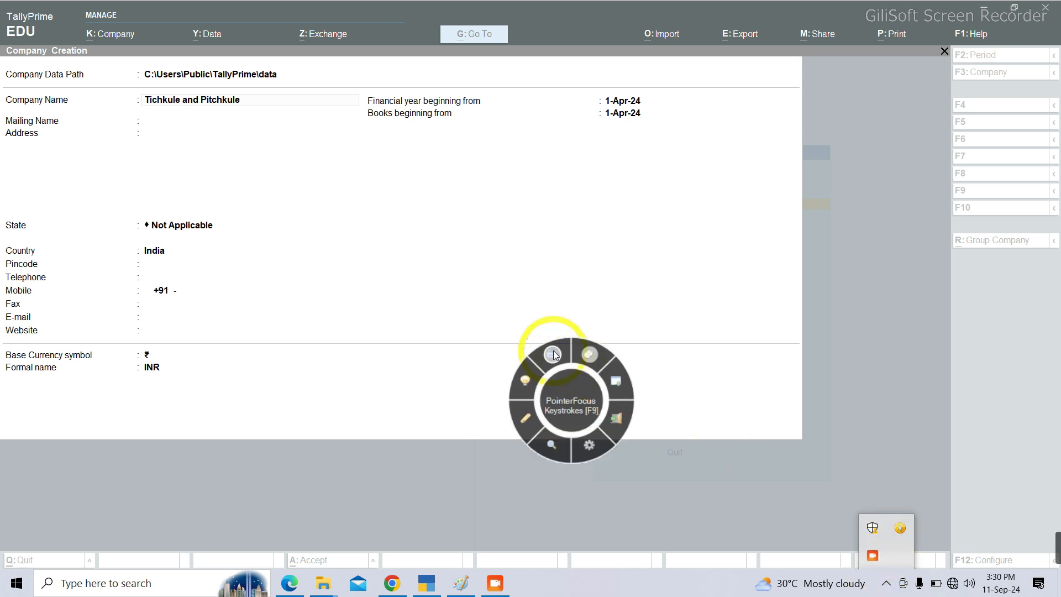
{"action": "left_click", "coordinate": [611, 388]}
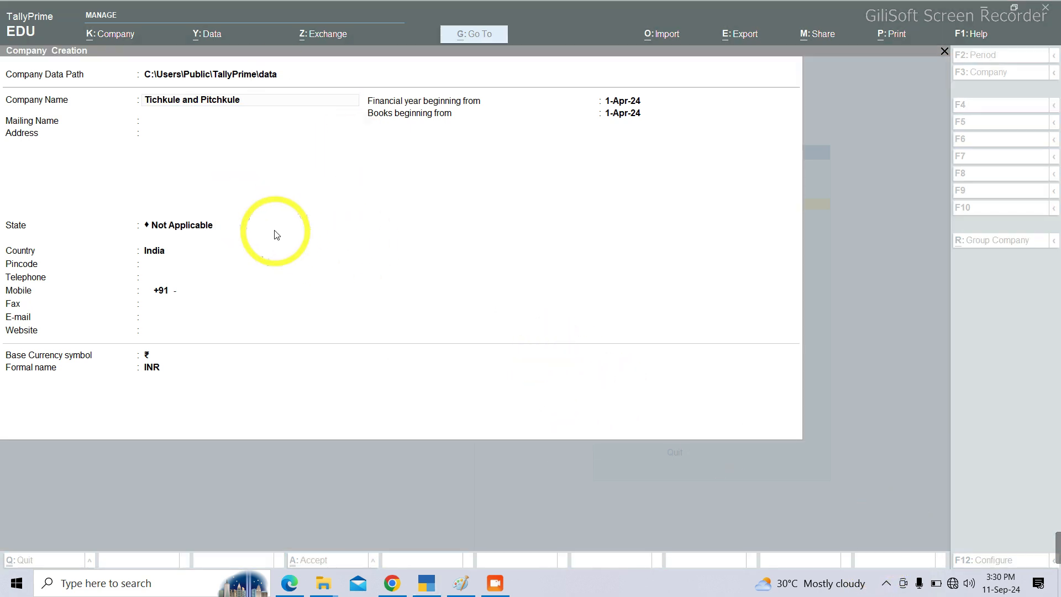
Step: Set the company's state to Uttar Pradesh, leave the contact details blank and save the company
{"action": "left_click", "coordinate": [274, 228]}
{"action": "type", "text": "U"}
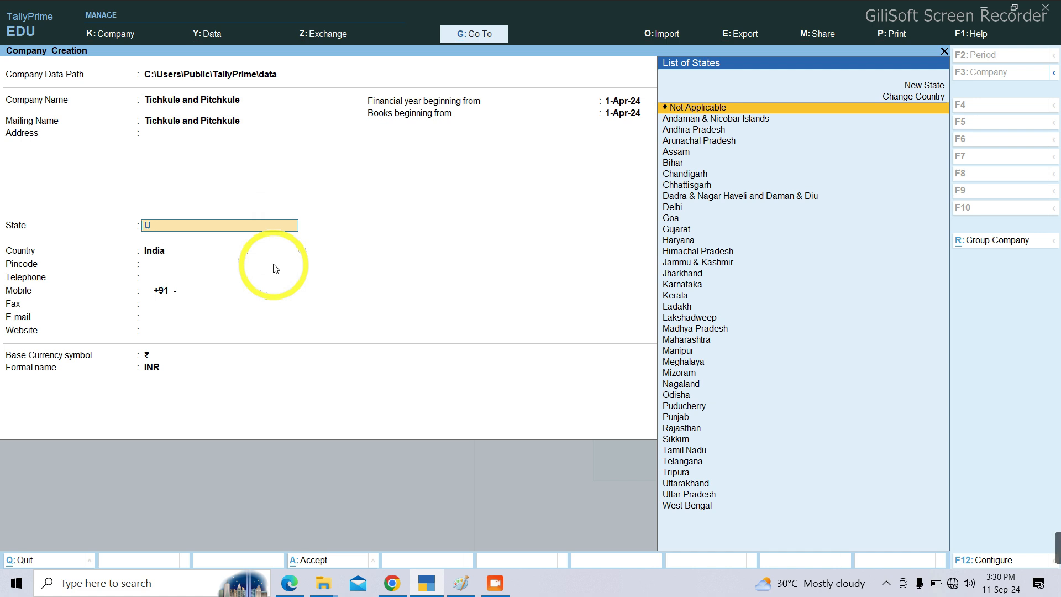
{"action": "key", "text": "Down"}
{"action": "key", "text": "Return"}
{"action": "key", "text": "Return"}
{"action": "key", "text": "Return"}
{"action": "key", "text": "Return"}
{"action": "key", "text": "Return"}
{"action": "key", "text": "Return"}
{"action": "key", "text": "Return"}
{"action": "key", "text": "Return"}
{"action": "key", "text": "Return"}
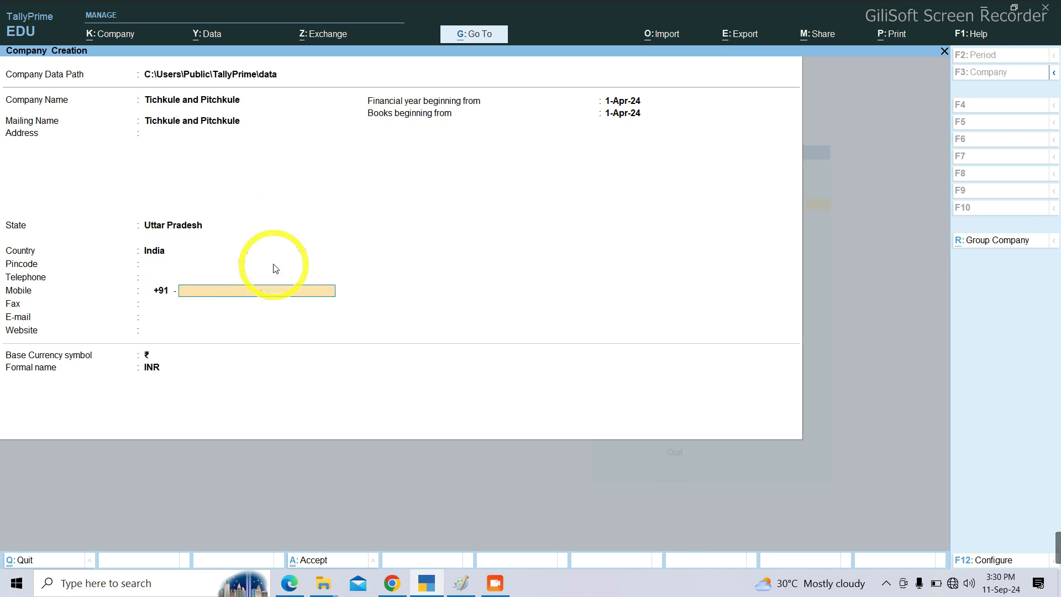
{"action": "key", "text": "Return"}
{"action": "key", "text": "Return"}
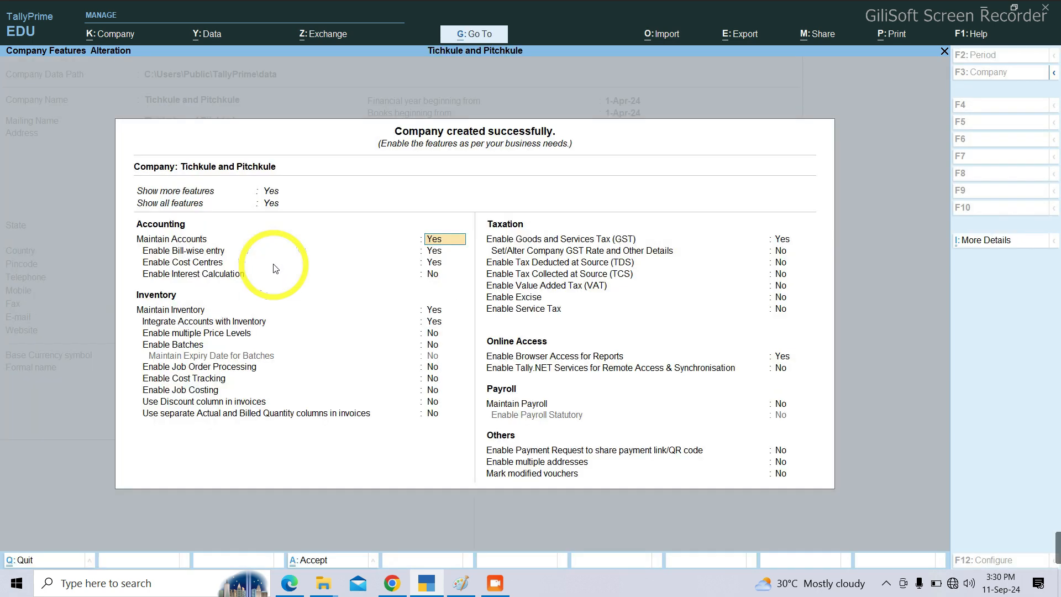
Step: Set Enable Cost Centres to No in the new company's accounting features
{"action": "key", "text": "Return"}
{"action": "key", "text": "Return"}
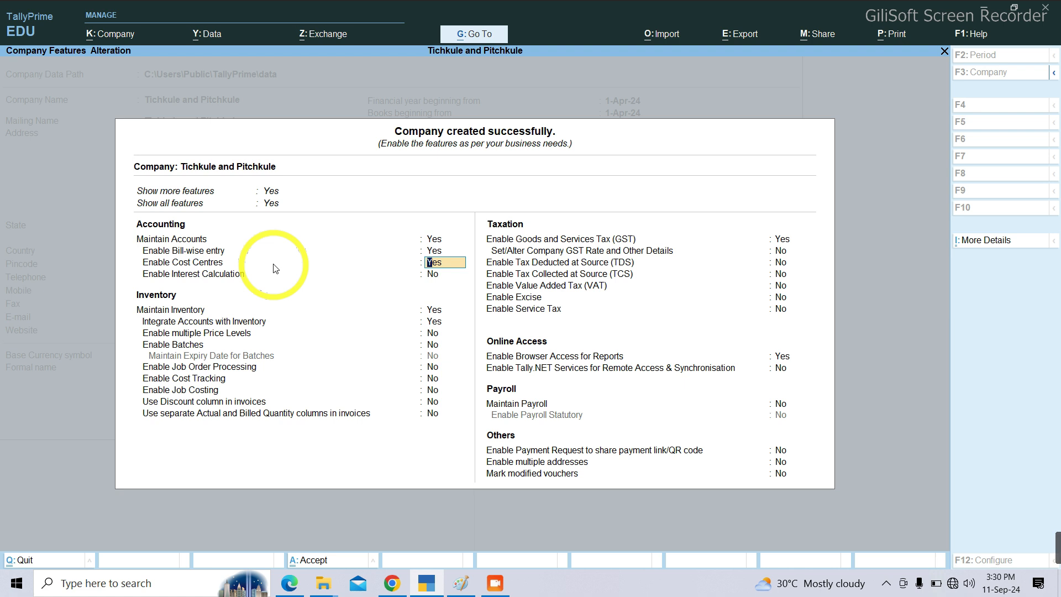
{"action": "type", "text": "n"}
{"action": "key", "text": "Return"}
Step: Set Enable Goods and Services Tax (GST) to No and accept the company features
{"action": "key", "text": "Return"}
{"action": "key", "text": "Return"}
{"action": "key", "text": "Return"}
{"action": "key", "text": "Return"}
{"action": "key", "text": "Return"}
{"action": "key", "text": "Return"}
{"action": "key", "text": "Return"}
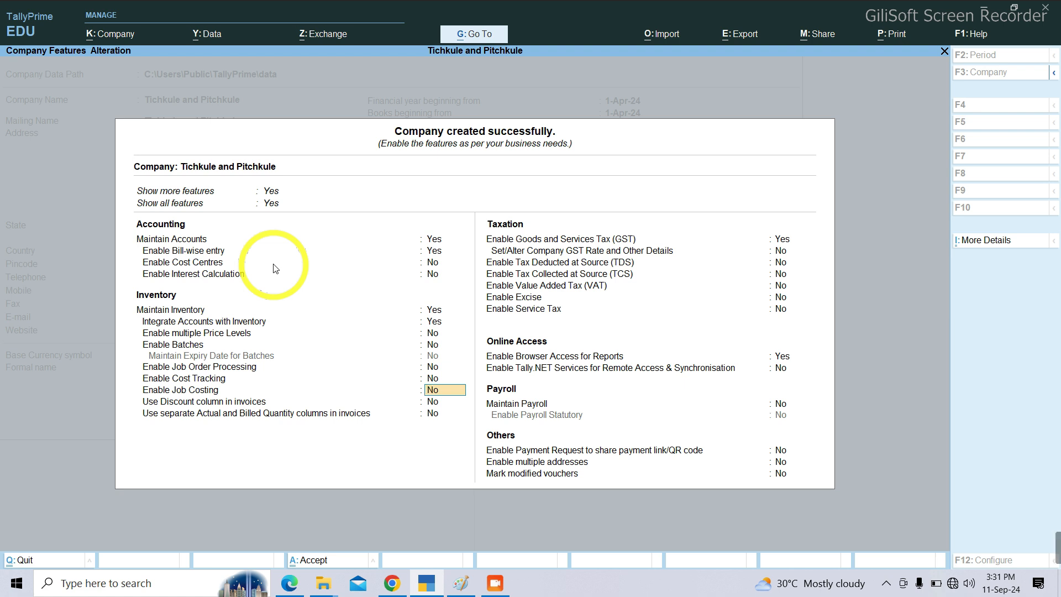
{"action": "key", "text": "Return"}
{"action": "key", "text": "Return"}
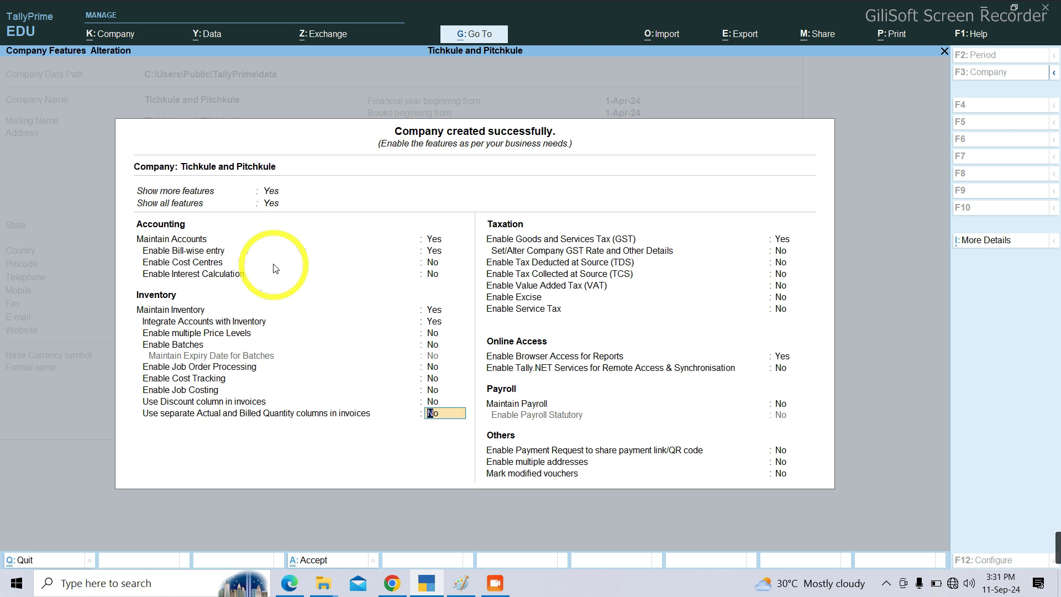
{"action": "key", "text": "Return"}
{"action": "key", "text": "n"}
{"action": "key", "text": "Return"}
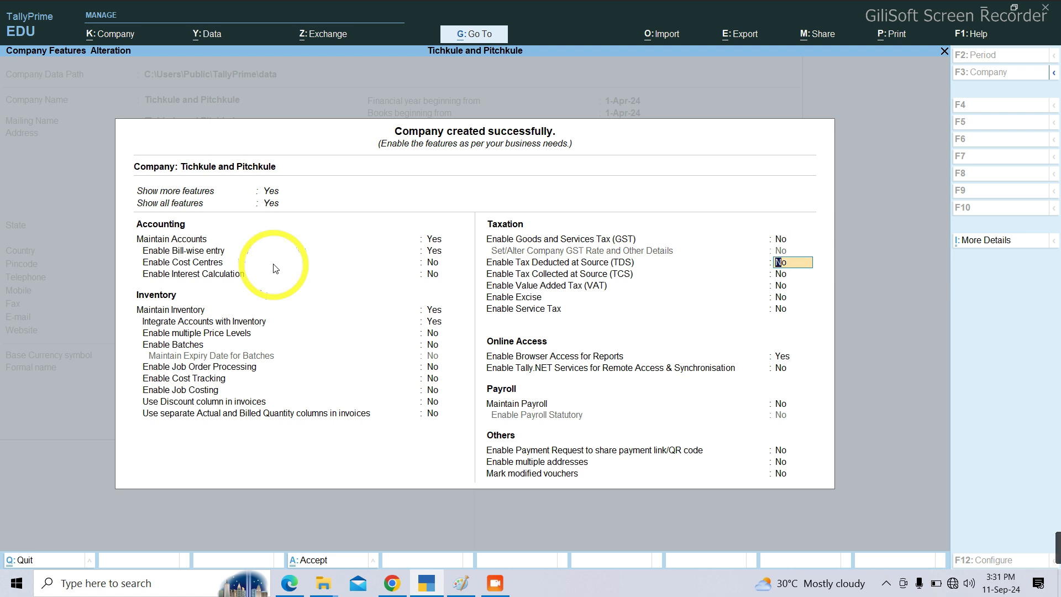
{"action": "key", "text": "ctrl+a"}
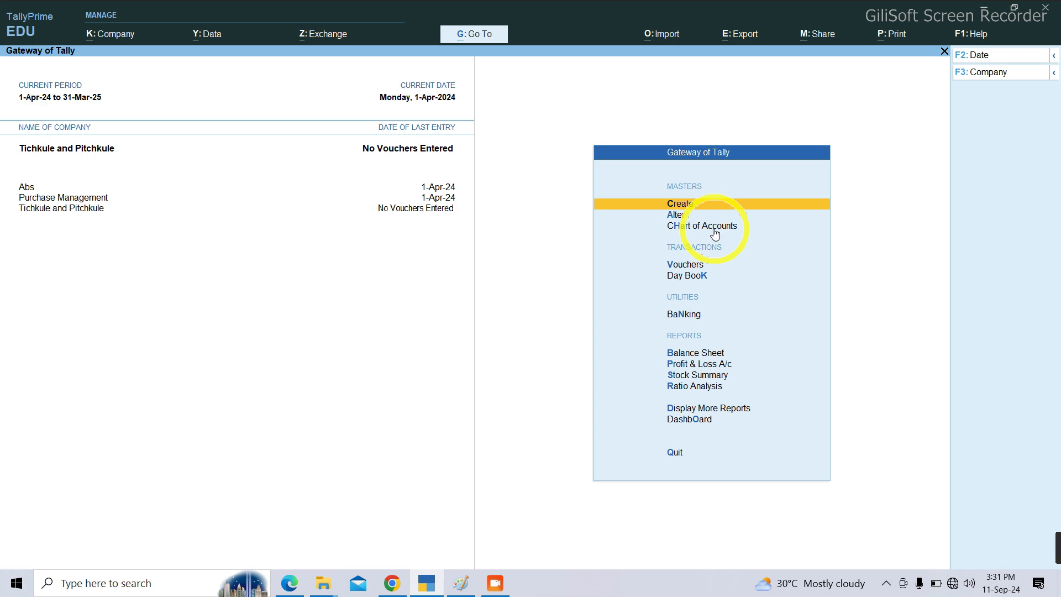
Step: Open Multi Ledger Creation from the ledger Chart of Accounts, with All Items as the parent group
{"action": "key", "text": "Down"}
{"action": "key", "text": "Down"}
{"action": "key", "text": "Return"}
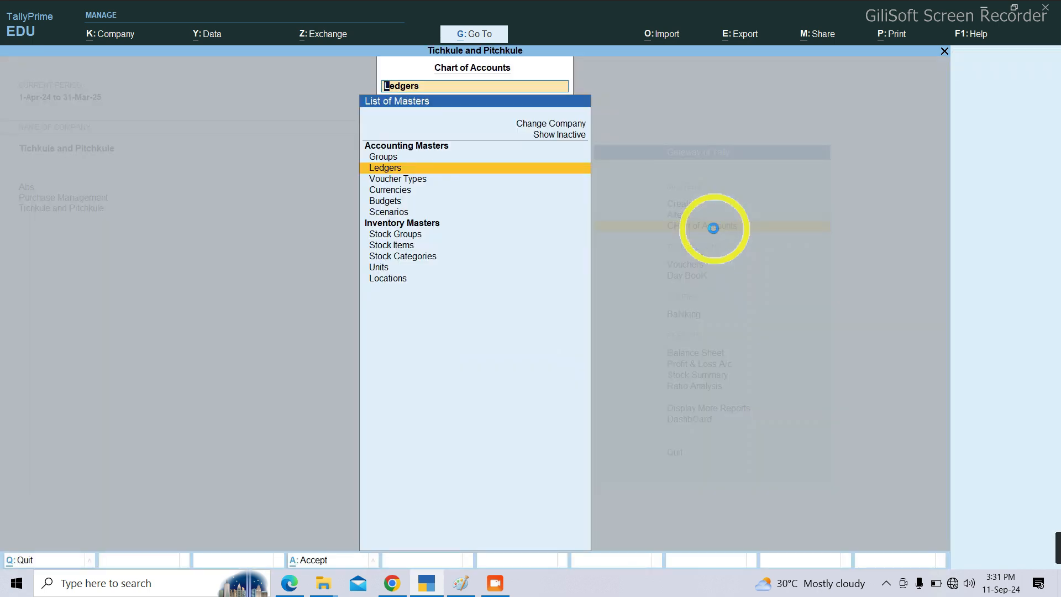
{"action": "key", "text": "Return"}
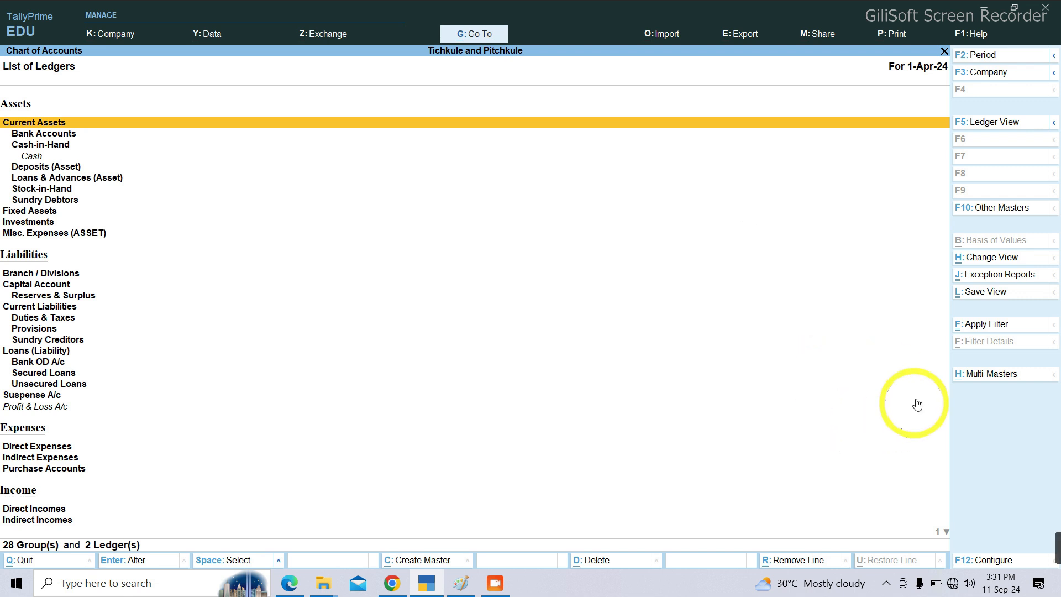
{"action": "left_click", "coordinate": [976, 379]}
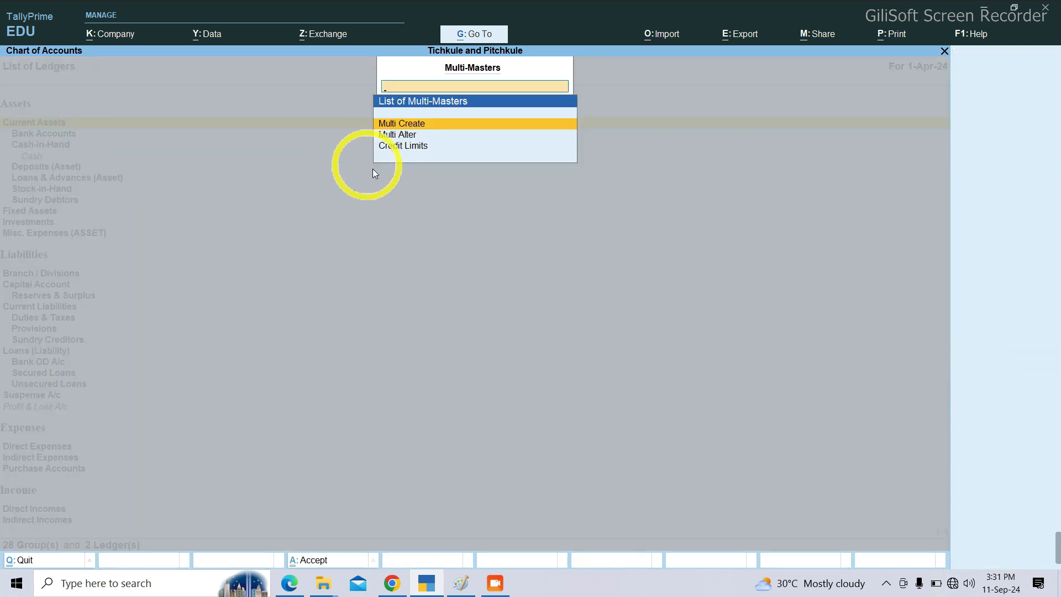
{"action": "left_click", "coordinate": [391, 123]}
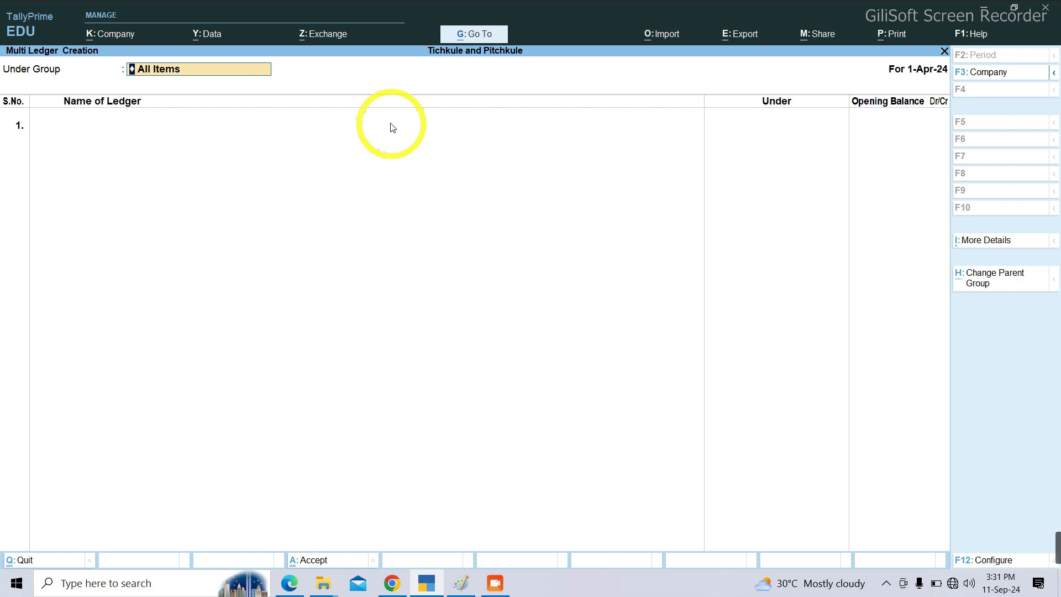
{"action": "key", "text": "Return"}
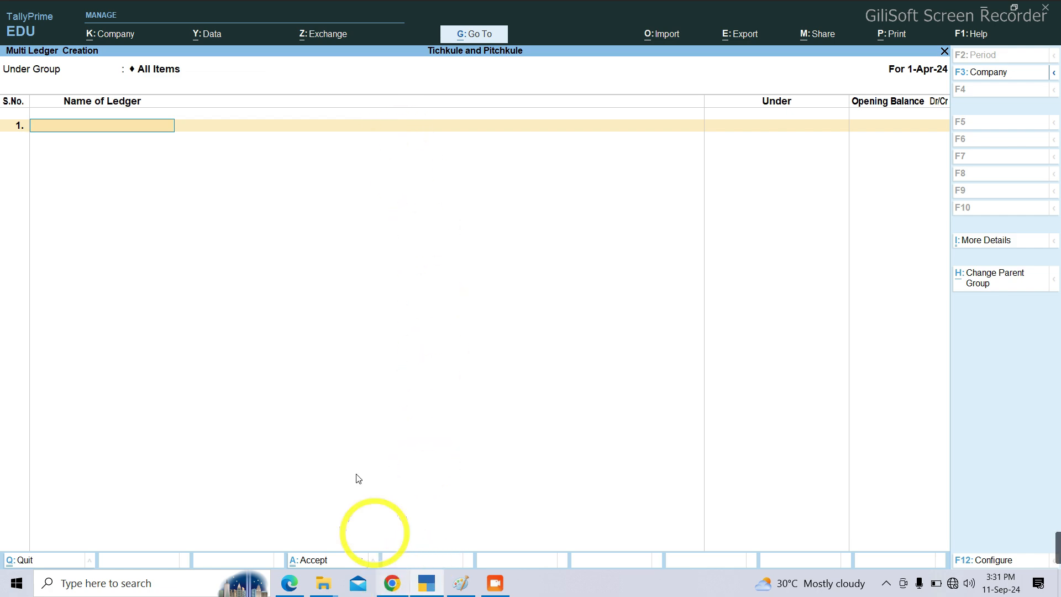
Step: Check the PDF notes in Edge and add a Capital ledger under Capital Account in TallyPrime, without an opening balance
{"action": "left_click", "coordinate": [294, 590]}
{"action": "left_click", "coordinate": [292, 587]}
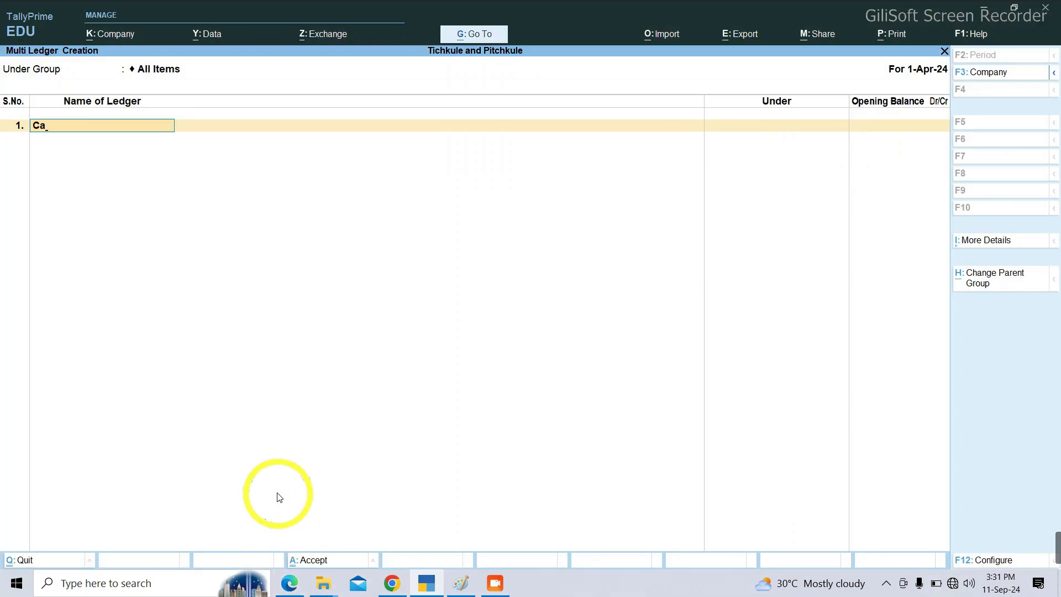
{"action": "type", "text": "tal"}
{"action": "key", "text": "Return"}
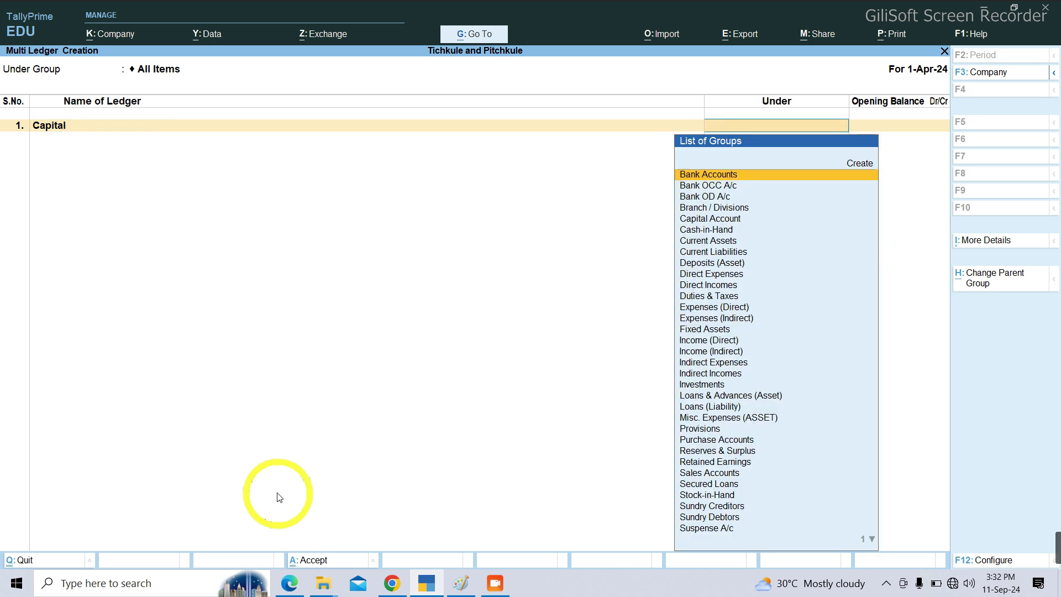
{"action": "type", "text": "Capi"}
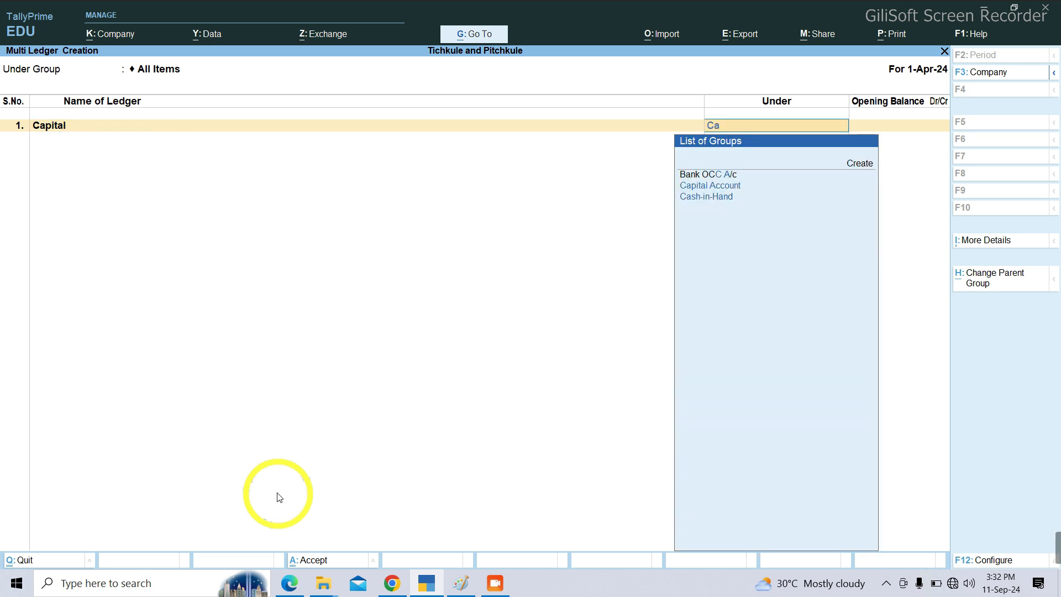
{"action": "key", "text": "Return"}
{"action": "key", "text": "Return"}
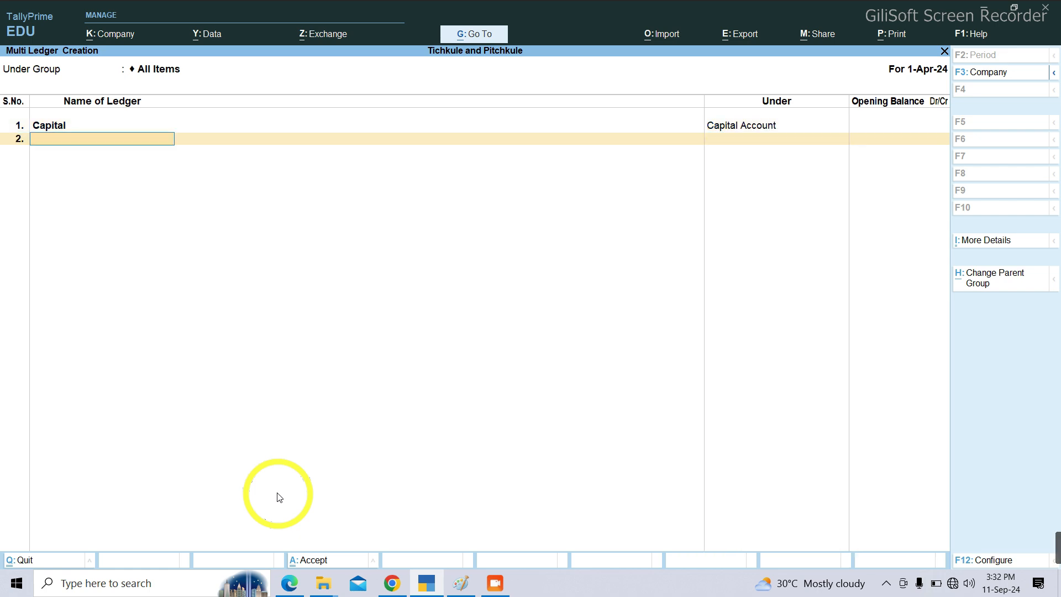
Step: Consult the next transaction in the Edge PDF notes and add a Purchase ledger under Purchase Accounts in TallyPrime
{"action": "left_click", "coordinate": [288, 583]}
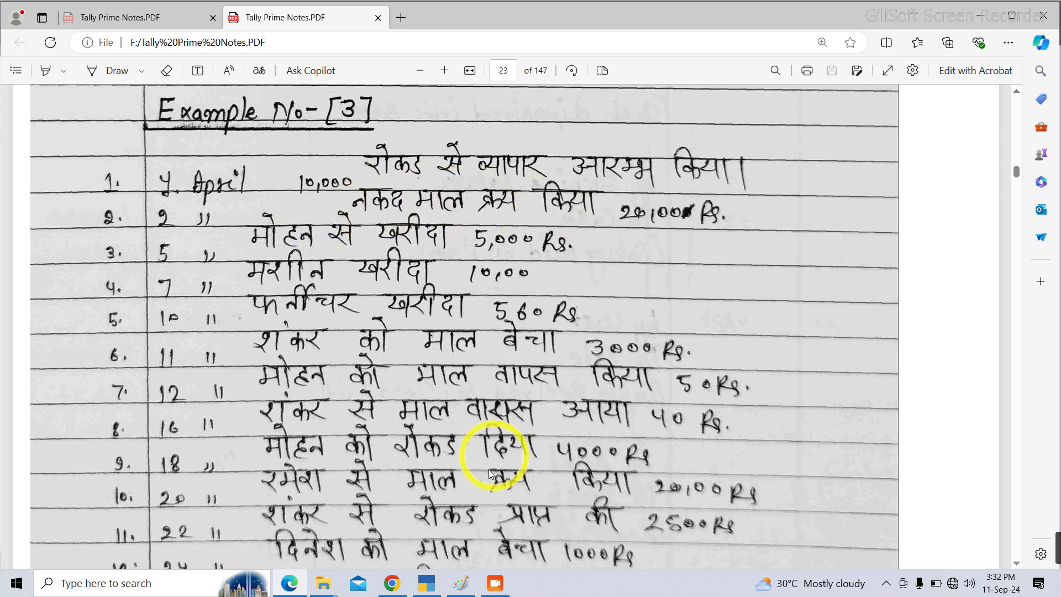
{"action": "left_click", "coordinate": [426, 582]}
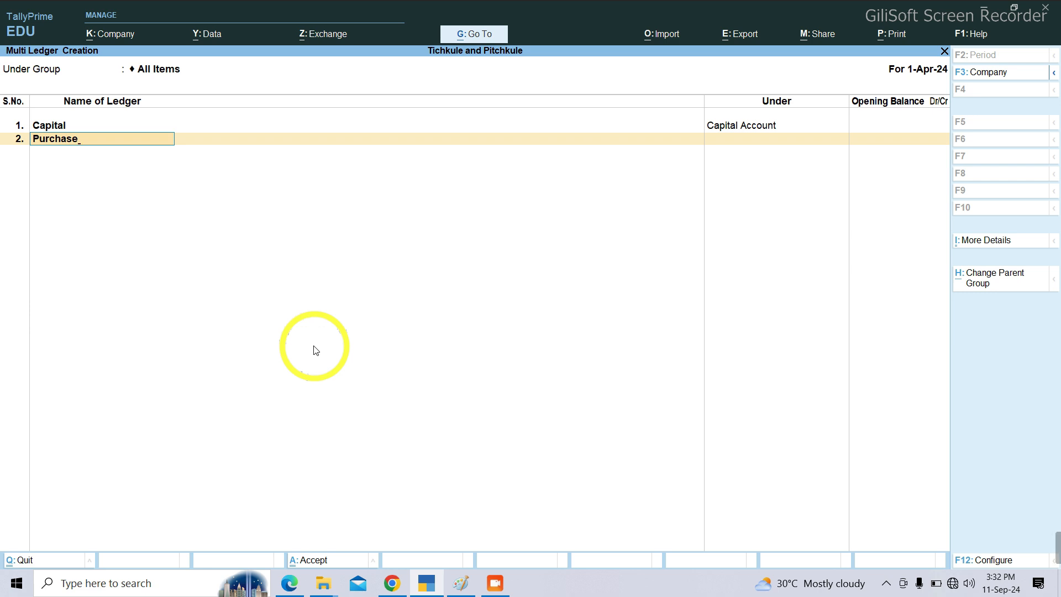
{"action": "key", "text": "Return"}
{"action": "type", "text": "Pur"}
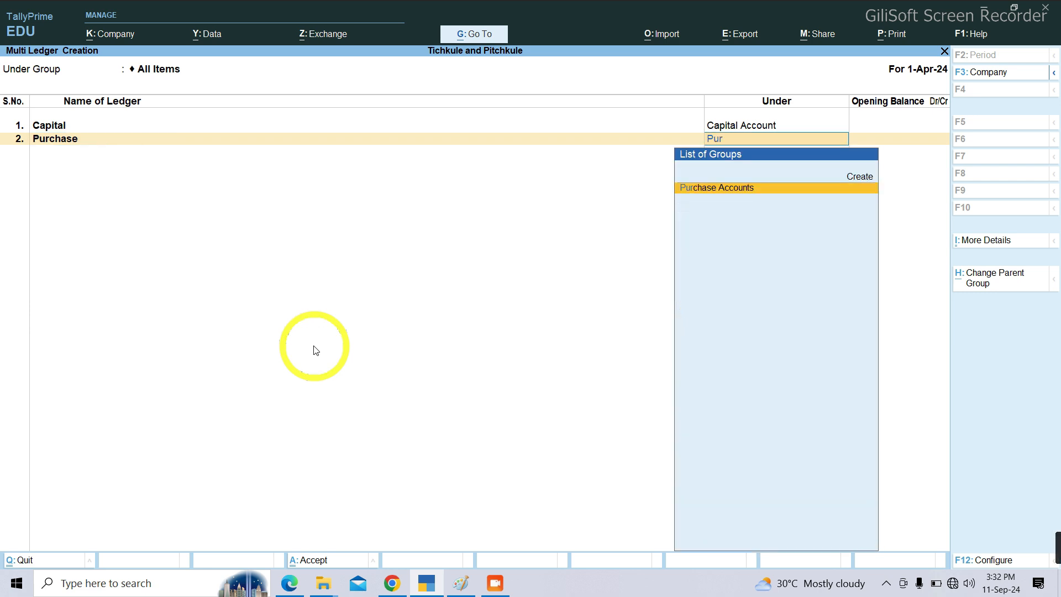
{"action": "key", "text": "Return"}
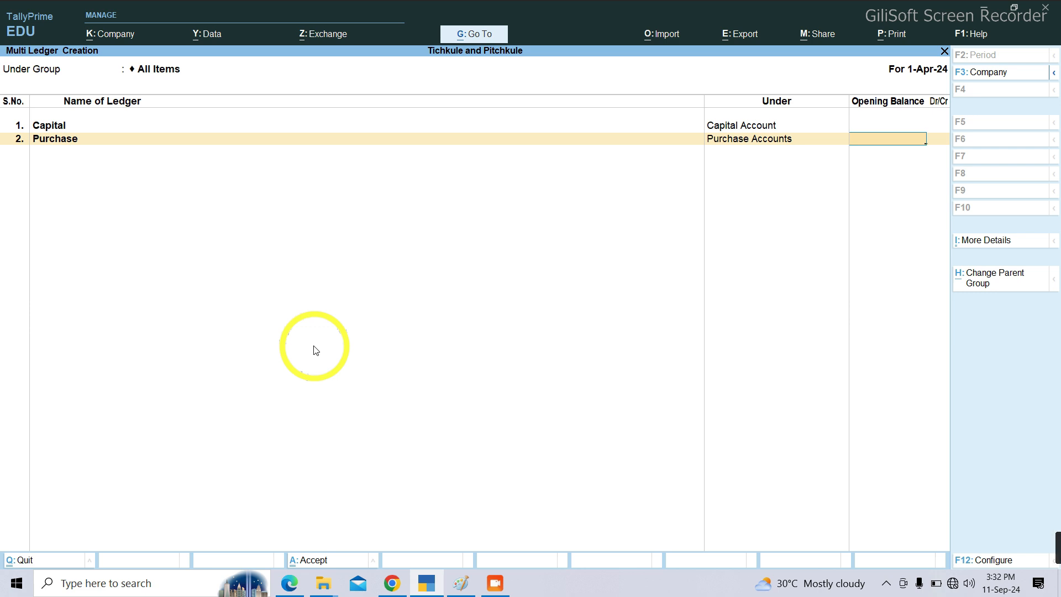
{"action": "key", "text": "Return"}
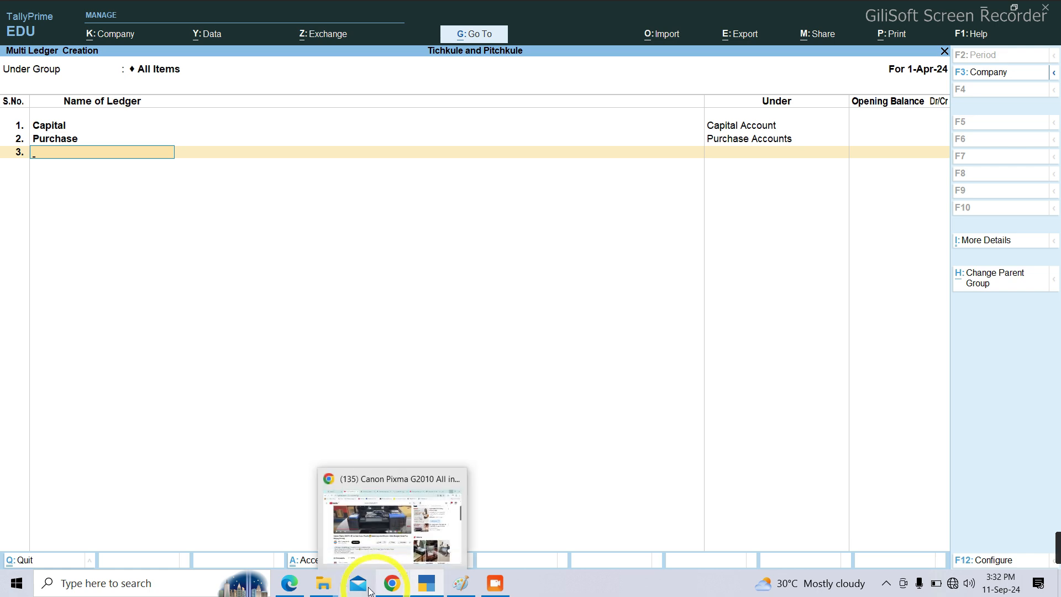
Step: Check the third transaction in the Edge PDF notes and add the supplier's ledger, suffixed S/C, under Sundry Creditors in TallyPrime, without an opening balance
{"action": "left_click", "coordinate": [296, 584]}
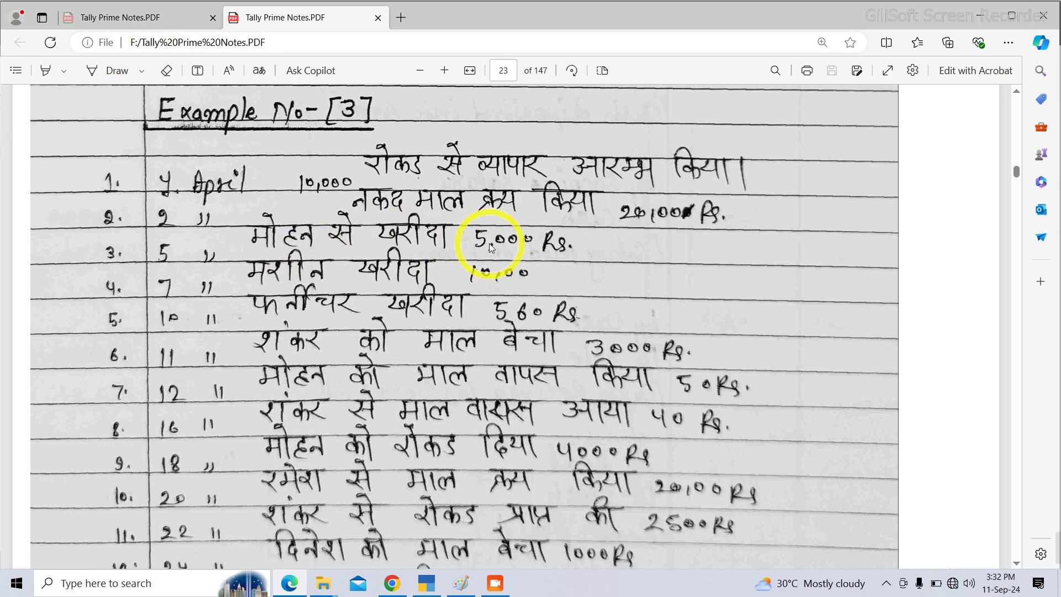
{"action": "mouse_move", "coordinate": [429, 585]}
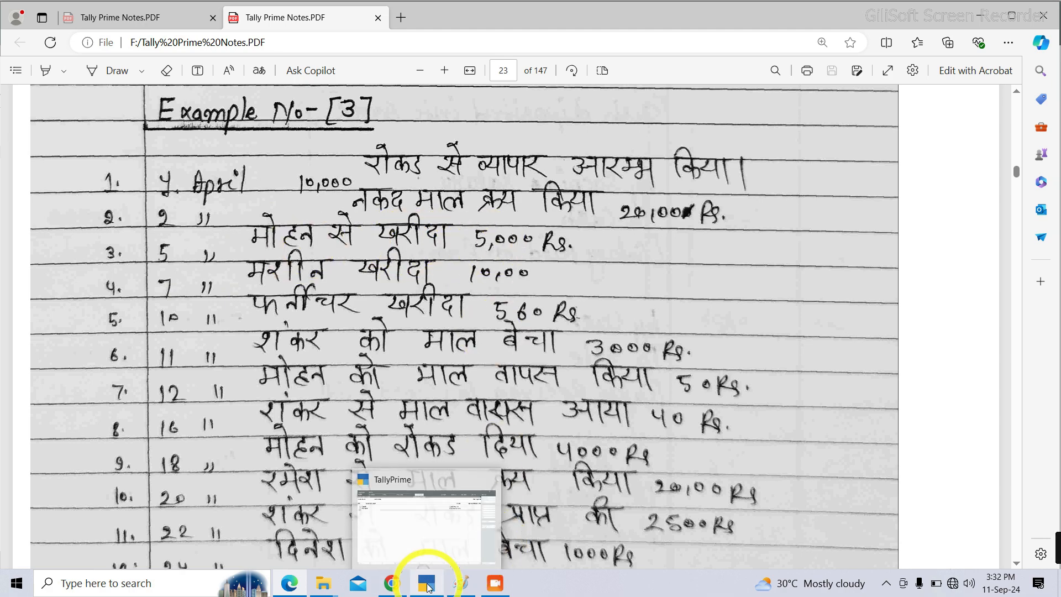
{"action": "left_click", "coordinate": [428, 585]}
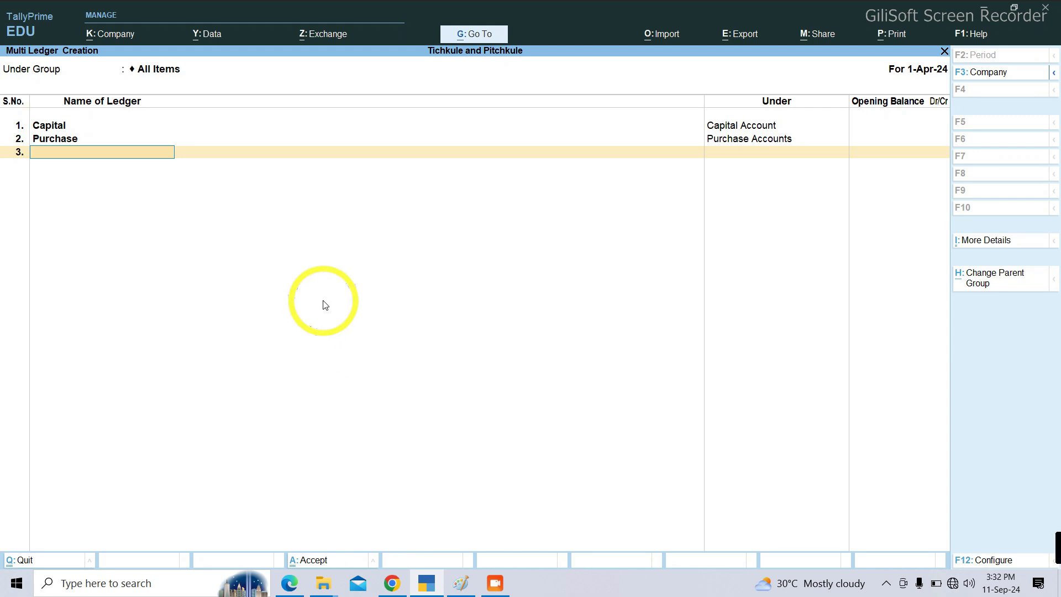
{"action": "type", "text": "Mohan S/C"}
{"action": "key", "text": "Return"}
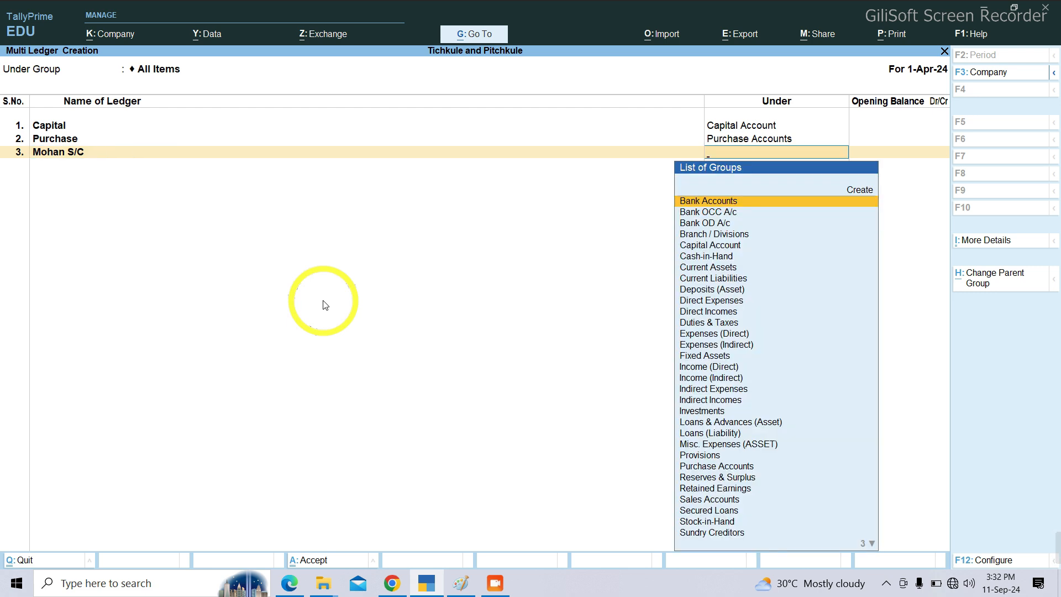
{"action": "type", "text": "Sun"}
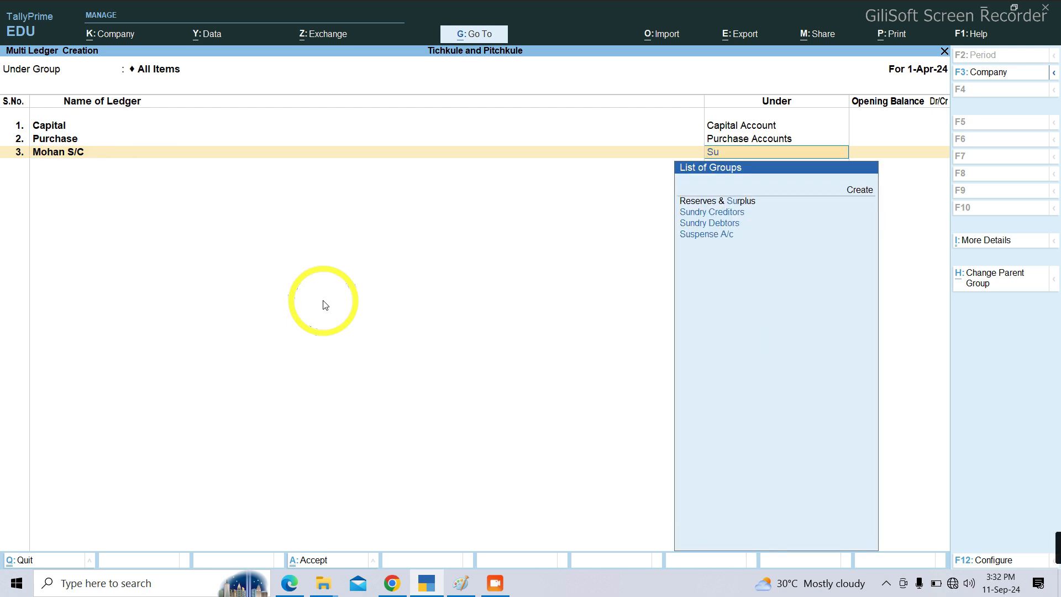
{"action": "key", "text": "Return"}
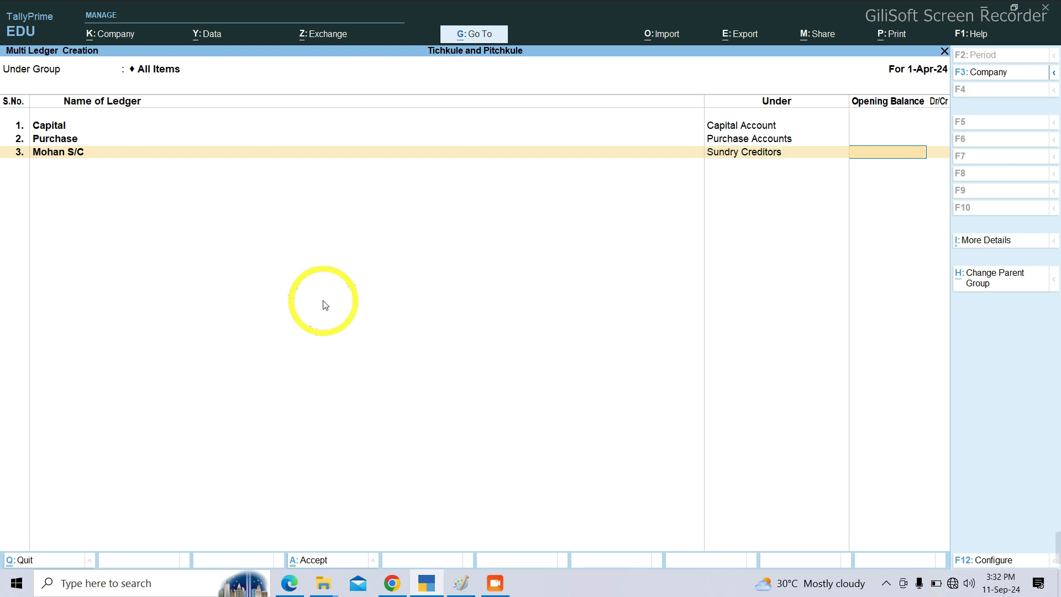
{"action": "key", "text": "Return"}
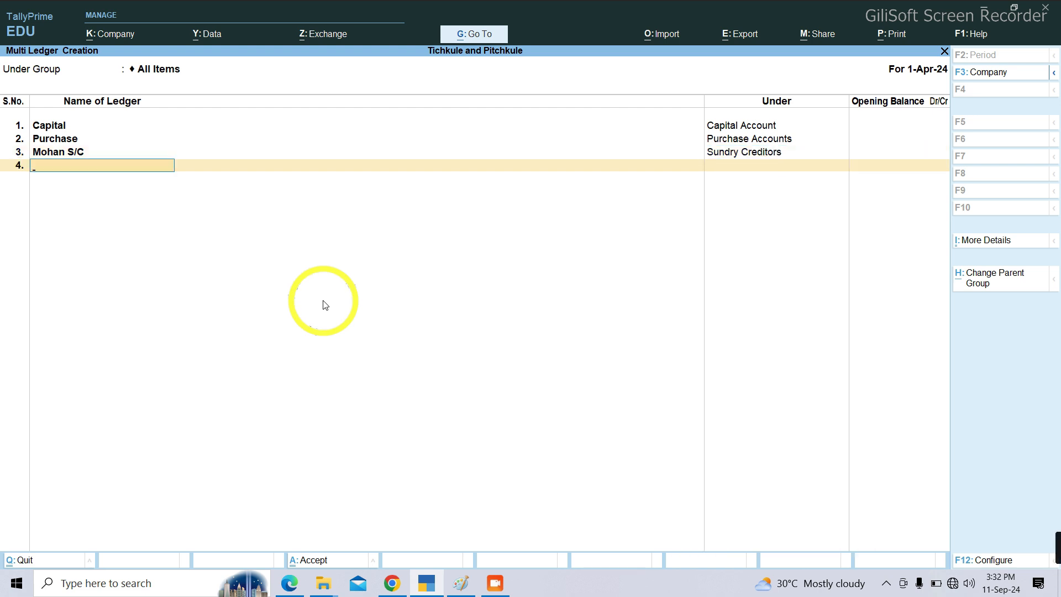
Step: Consult the fourth transaction in the Edge PDF notes and add a Machine ledger under Fixed Assets in TallyPrime
{"action": "left_click", "coordinate": [296, 585]}
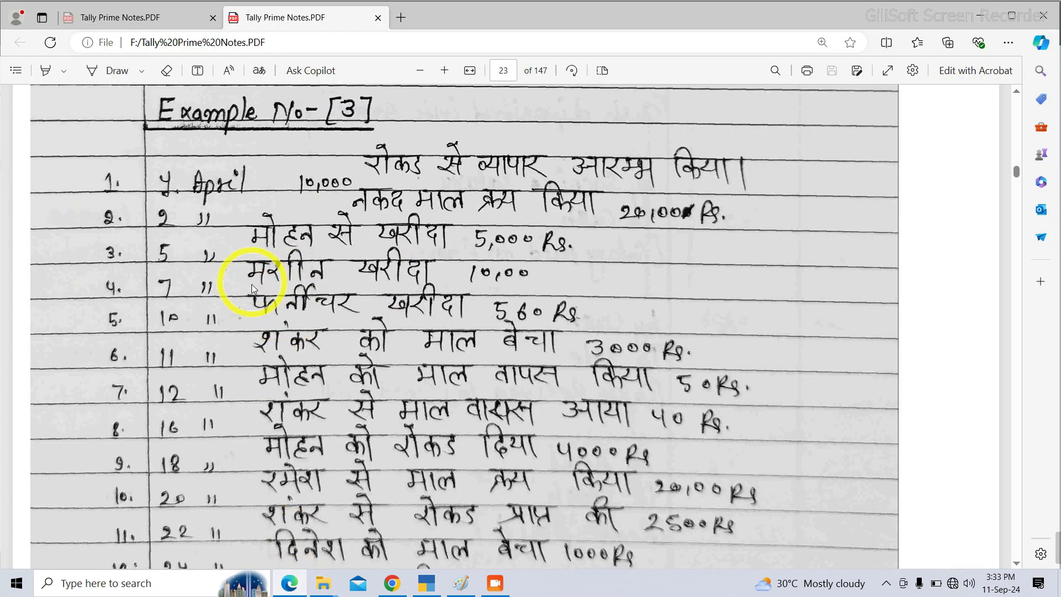
{"action": "left_click", "coordinate": [427, 581]}
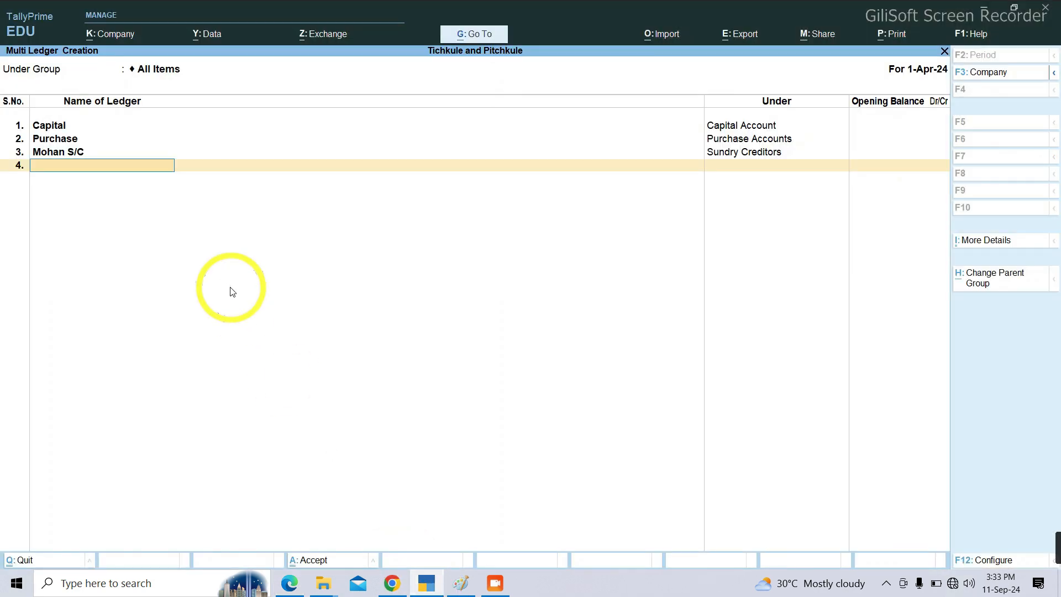
{"action": "type", "text": "Machine"}
{"action": "key", "text": "Return"}
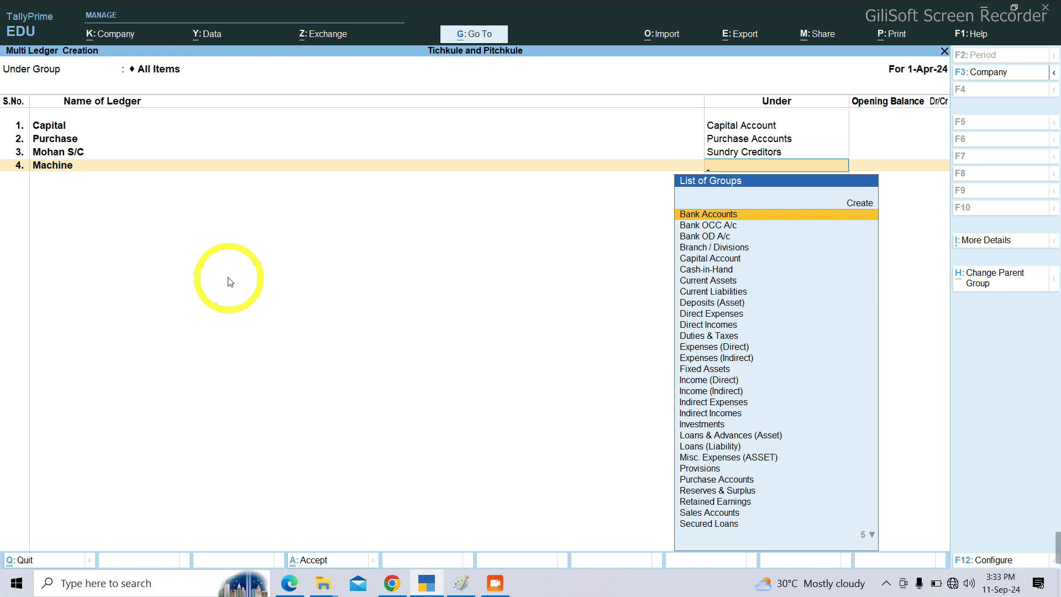
{"action": "type", "text": "F"}
{"action": "key", "text": "Return"}
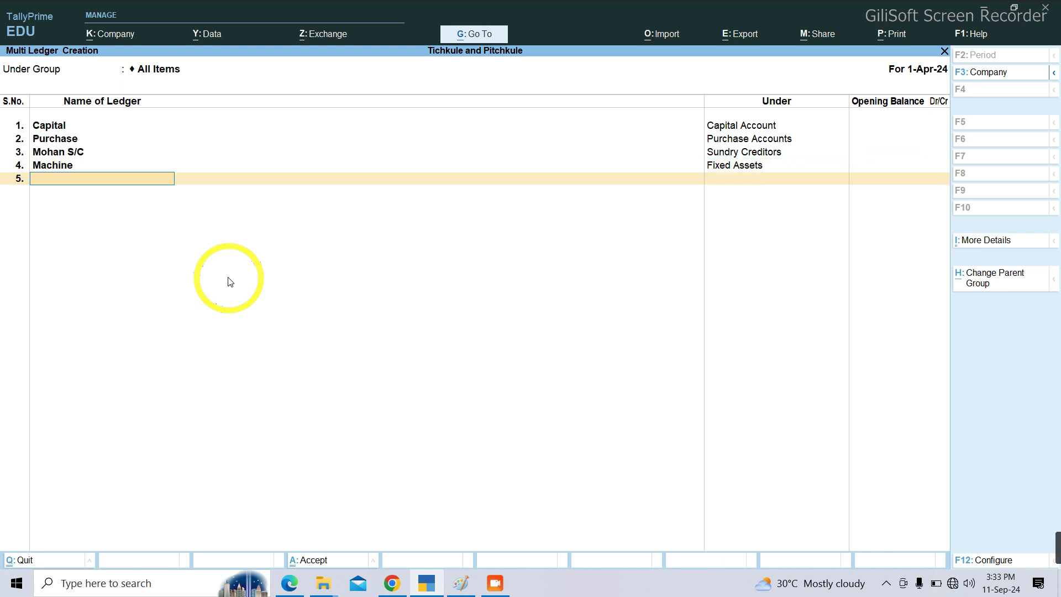
Step: Add a Furniture ledger under Fixed Assets, leaving the opening balance empty
{"action": "type", "text": "Furniture"}
{"action": "key", "text": "Return"}
{"action": "type", "text": "f"}
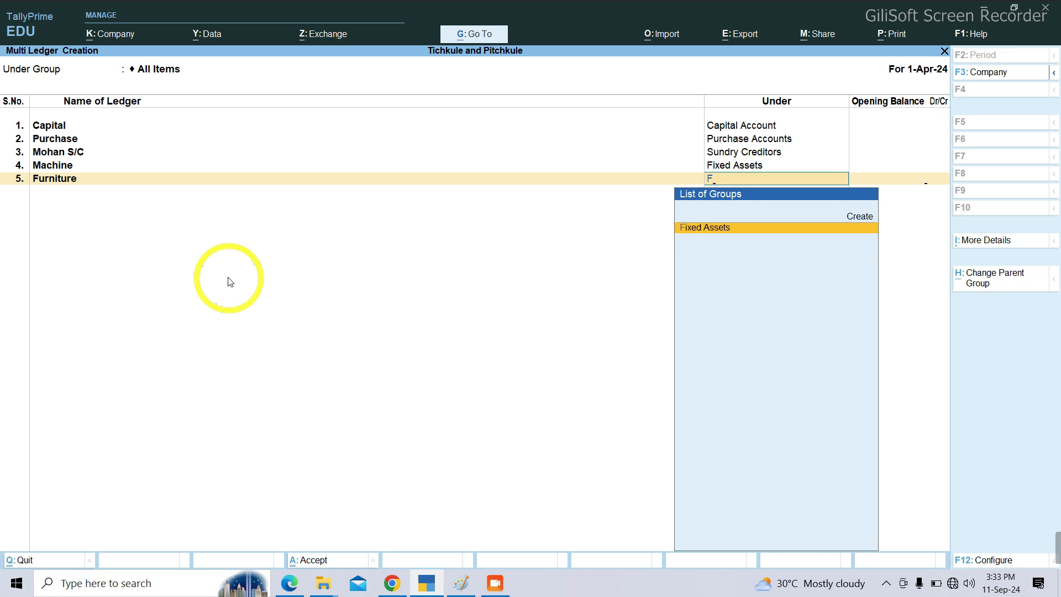
{"action": "key", "text": "Return"}
{"action": "key", "text": "Return"}
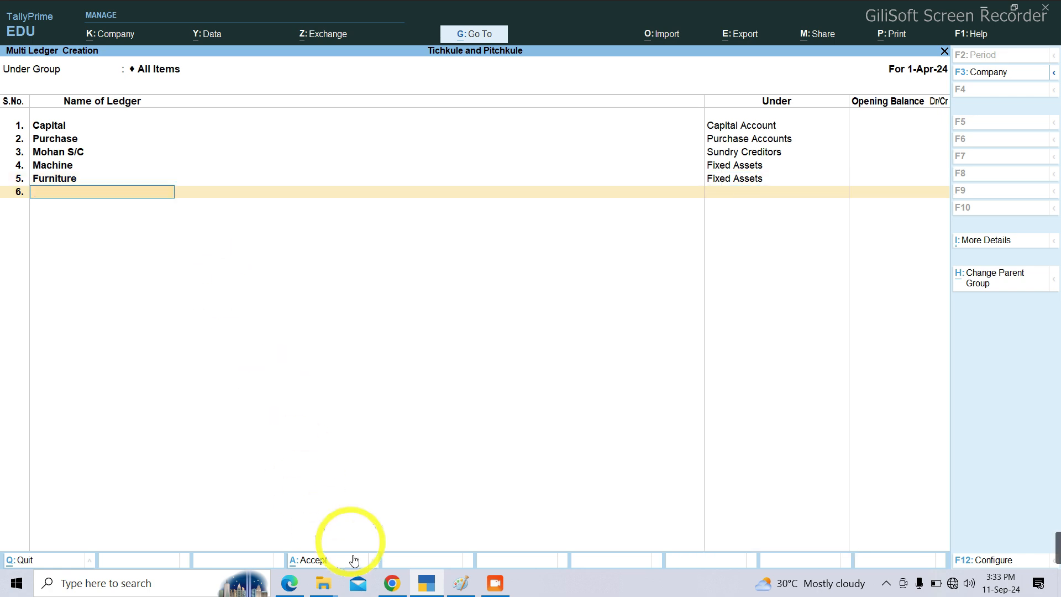
Step: Check the sixth transaction in the Edge PDF notes and add the customer's ledger, suffixed S/D, under Sundry Debtors in TallyPrime
{"action": "left_click", "coordinate": [289, 584]}
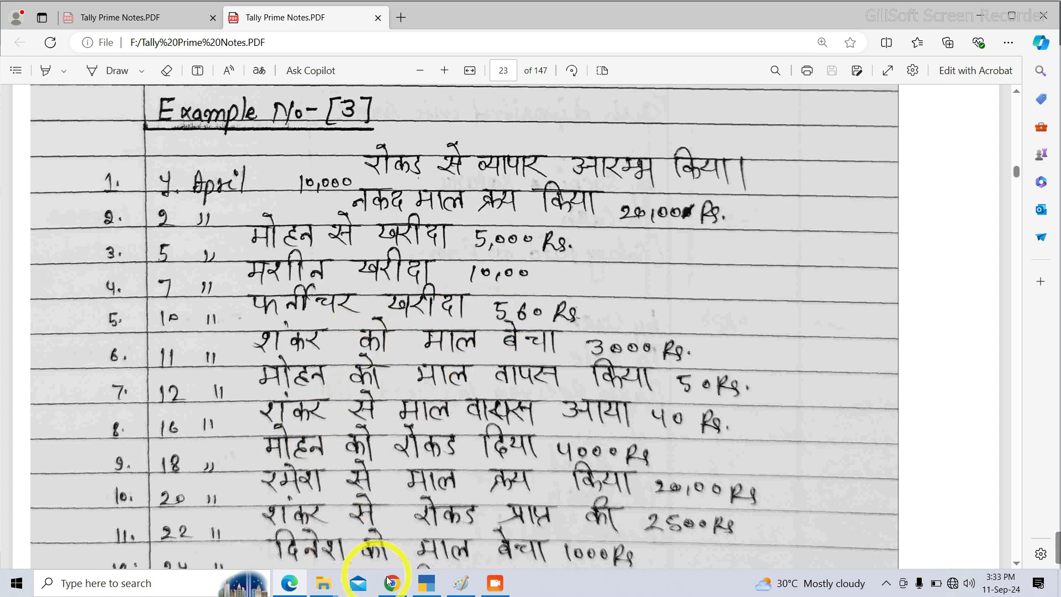
{"action": "left_click", "coordinate": [423, 585]}
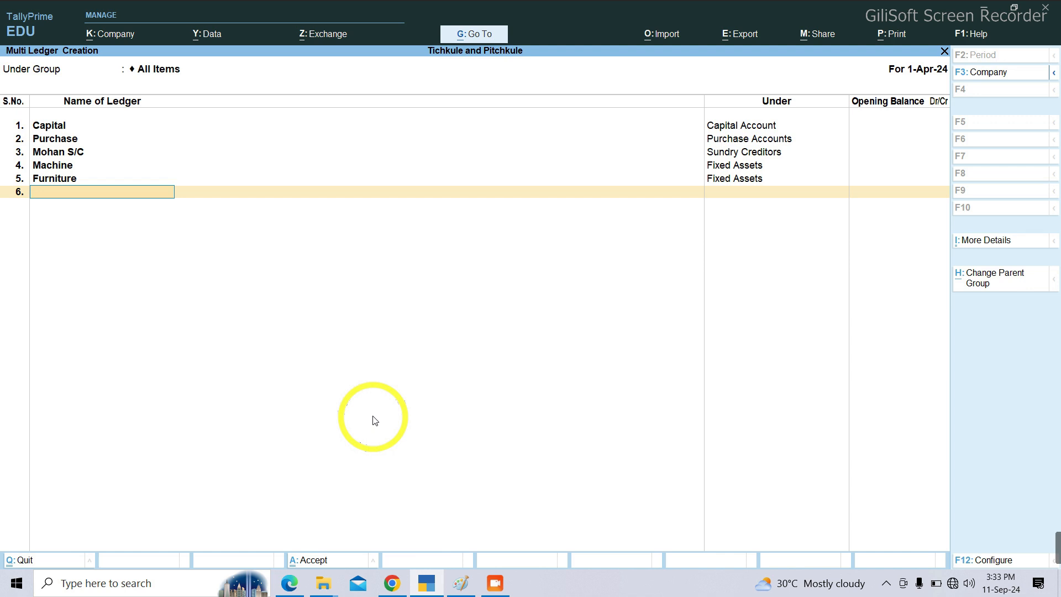
{"action": "type", "text": "Shankar S/D"}
{"action": "key", "text": "Return"}
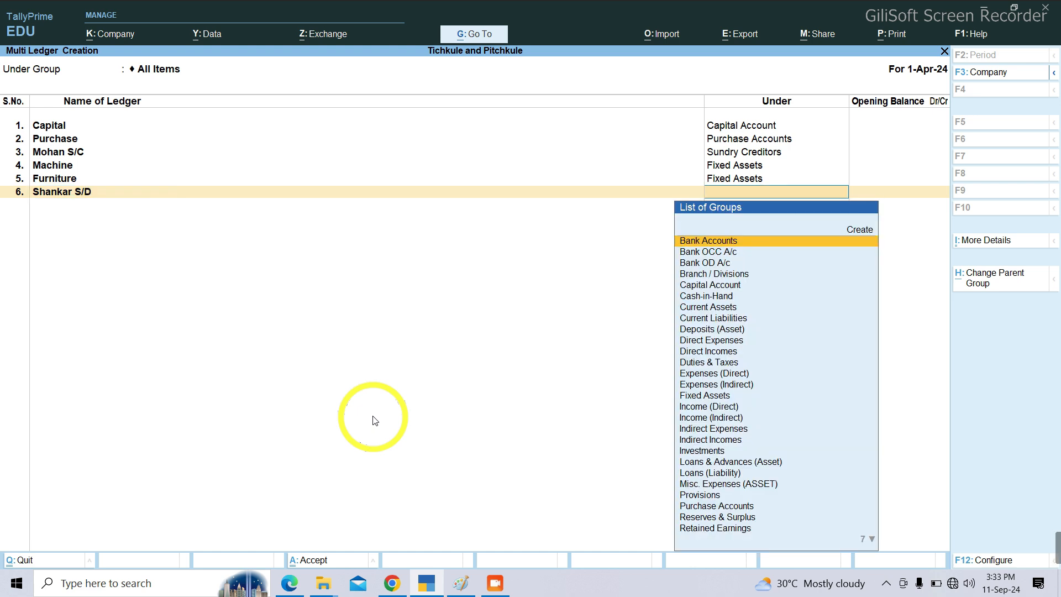
{"action": "type", "text": "Sun"}
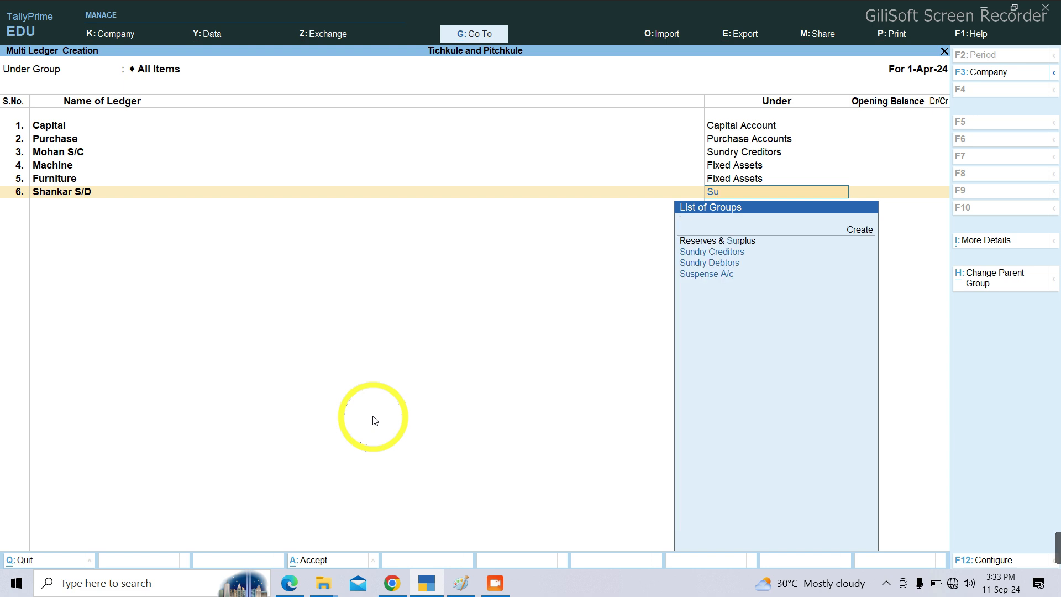
{"action": "key", "text": "Down"}
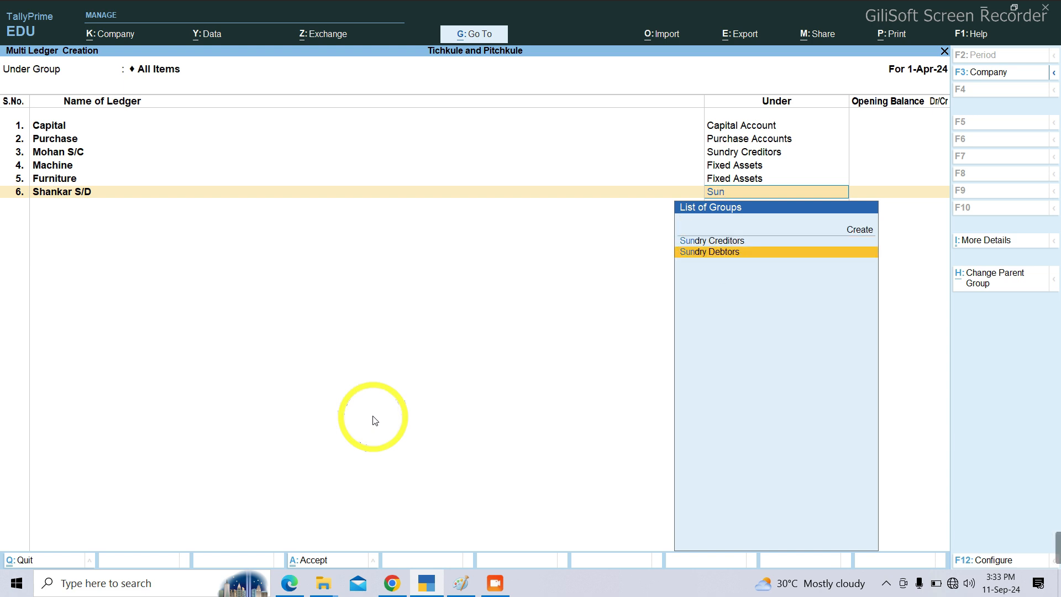
{"action": "key", "text": "Return"}
{"action": "key", "text": "Return"}
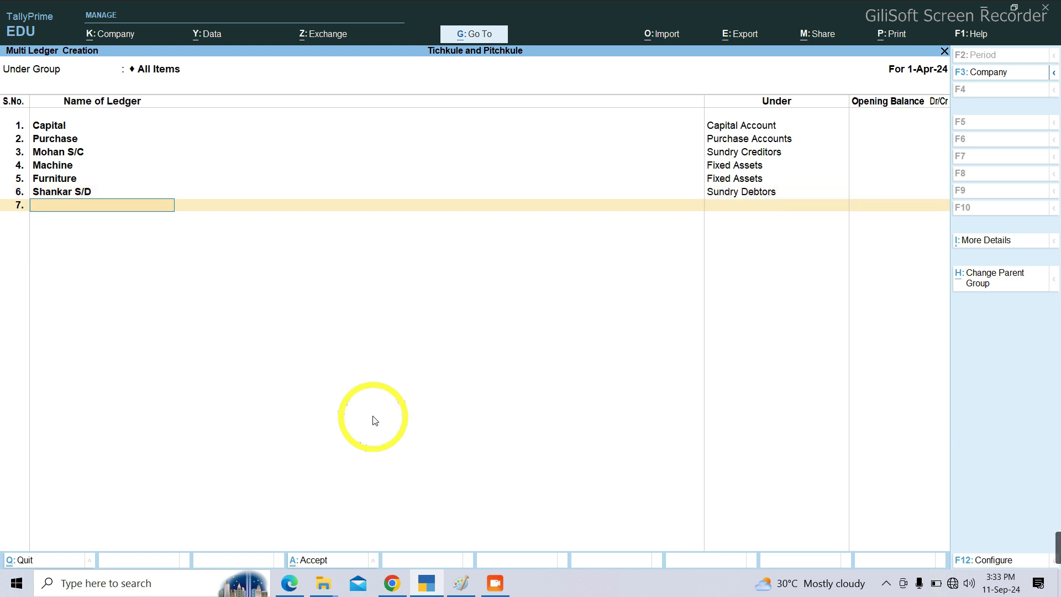
Step: Add a Sale ledger under Sales Accounts, leaving the opening balance empty
{"action": "type", "text": "Sale"}
{"action": "key", "text": "Return"}
{"action": "type", "text": "Sa"}
{"action": "key", "text": "Return"}
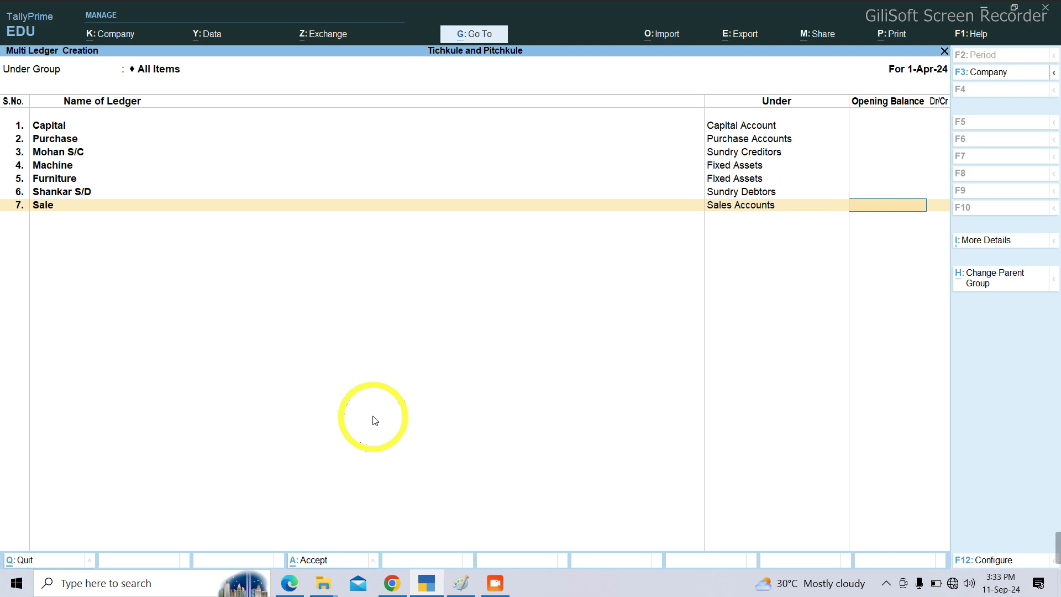
{"action": "key", "text": "Return"}
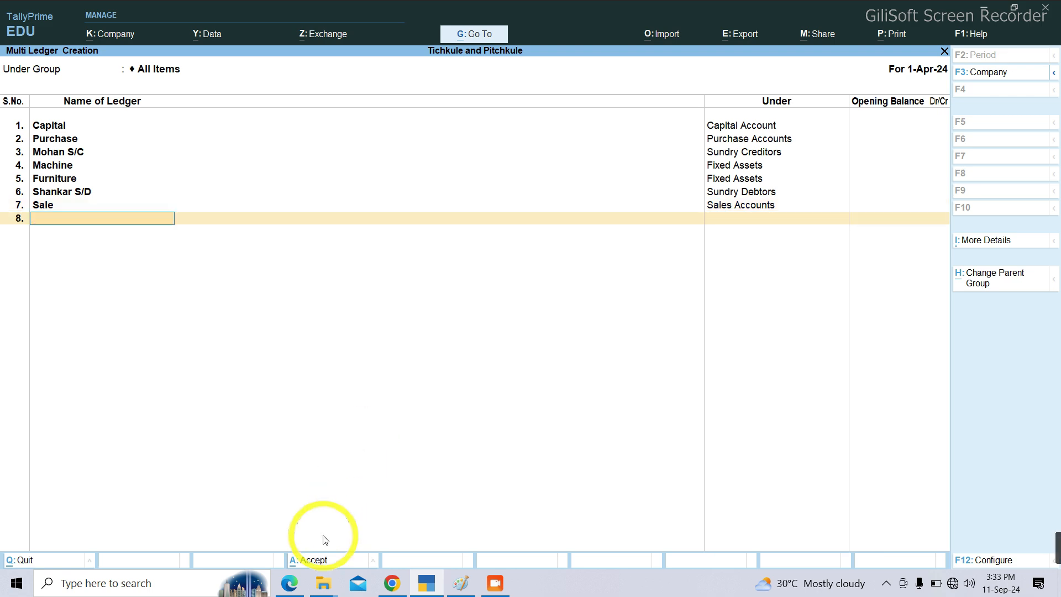
Step: Consult the goods-return transactions in the Edge PDF notes and add a Purchase Return ledger under Purchase Accounts in TallyPrime
{"action": "left_click", "coordinate": [289, 581]}
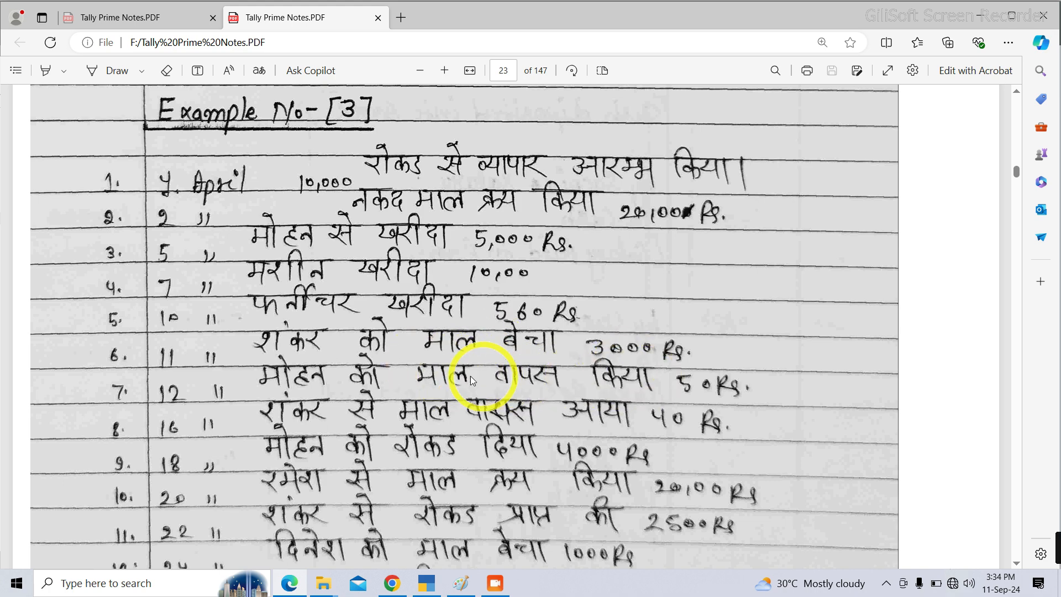
{"action": "left_click", "coordinate": [428, 581]}
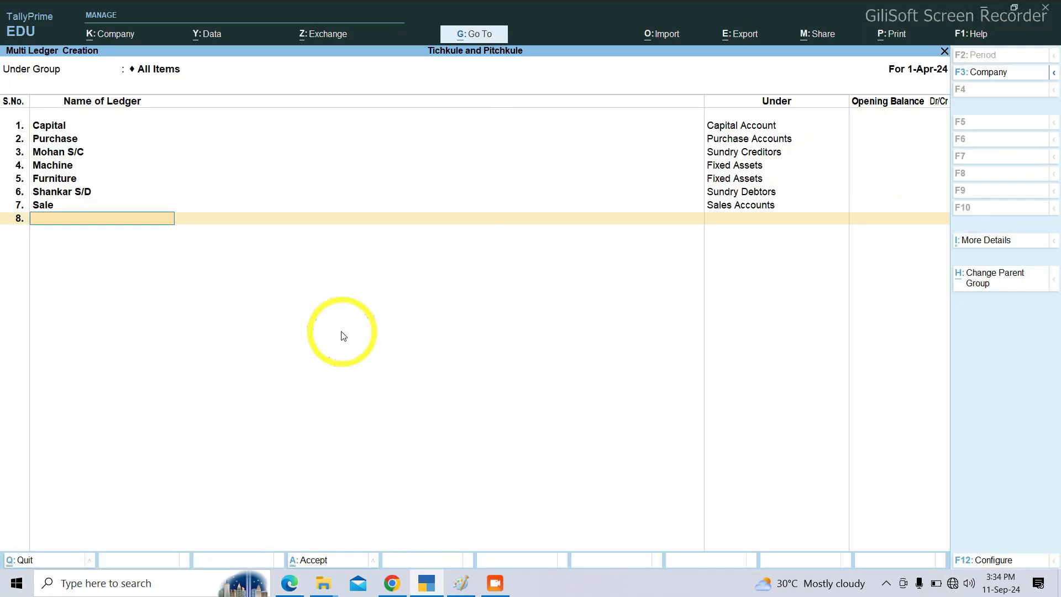
{"action": "type", "text": "Purchase Return"}
{"action": "key", "text": "Return"}
{"action": "type", "text": "Pu"}
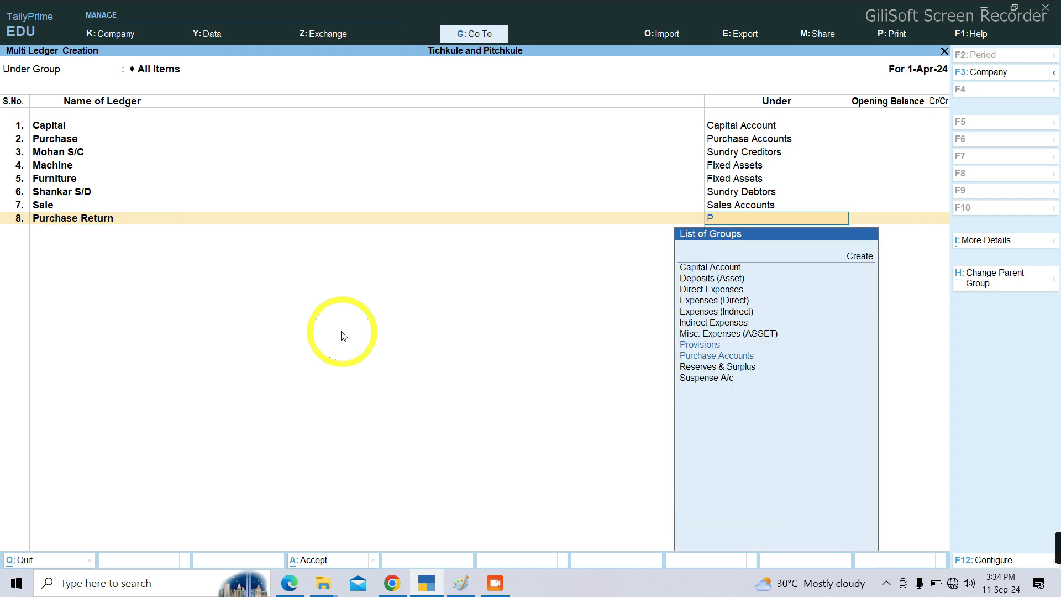
{"action": "key", "text": "Return"}
{"action": "key", "text": "Return"}
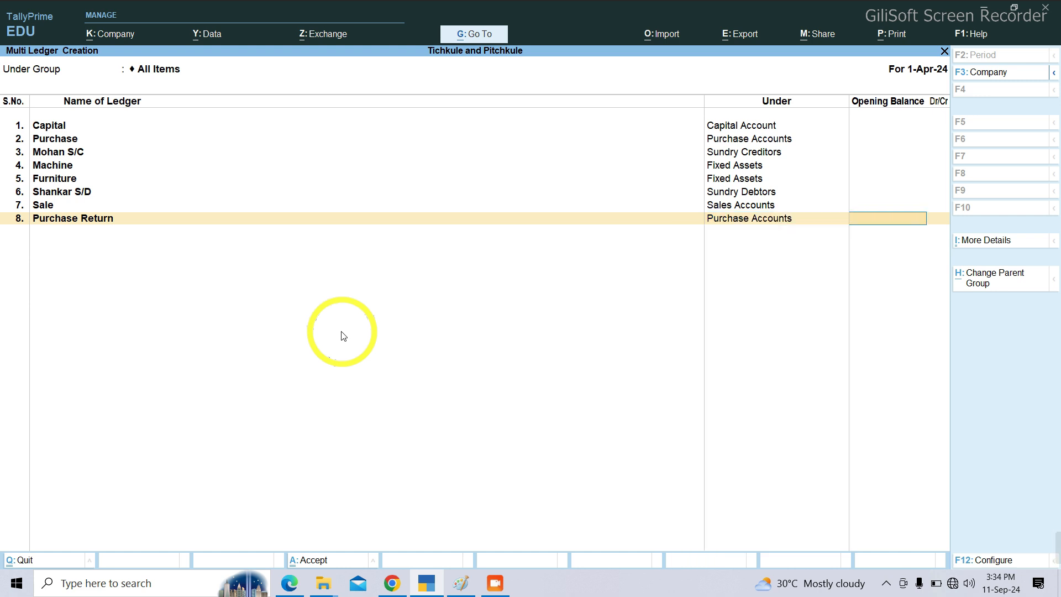
Step: Add a Sale Return ledger under Sales Accounts, leaving the opening balance empty
{"action": "type", "text": "Sale "}
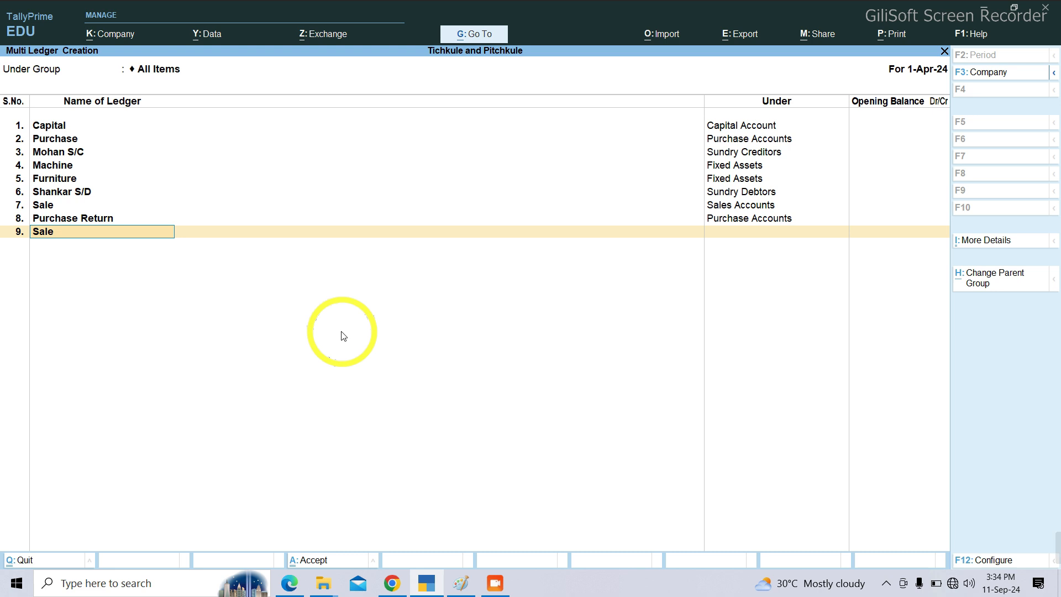
{"action": "type", "text": "ERe"}
{"action": "key", "text": "BackSpace"}
{"action": "key", "text": "BackSpace"}
{"action": "key", "text": "BackSpace"}
{"action": "type", "text": "Return"}
{"action": "key", "text": "Return"}
{"action": "type", "text": "Sa"}
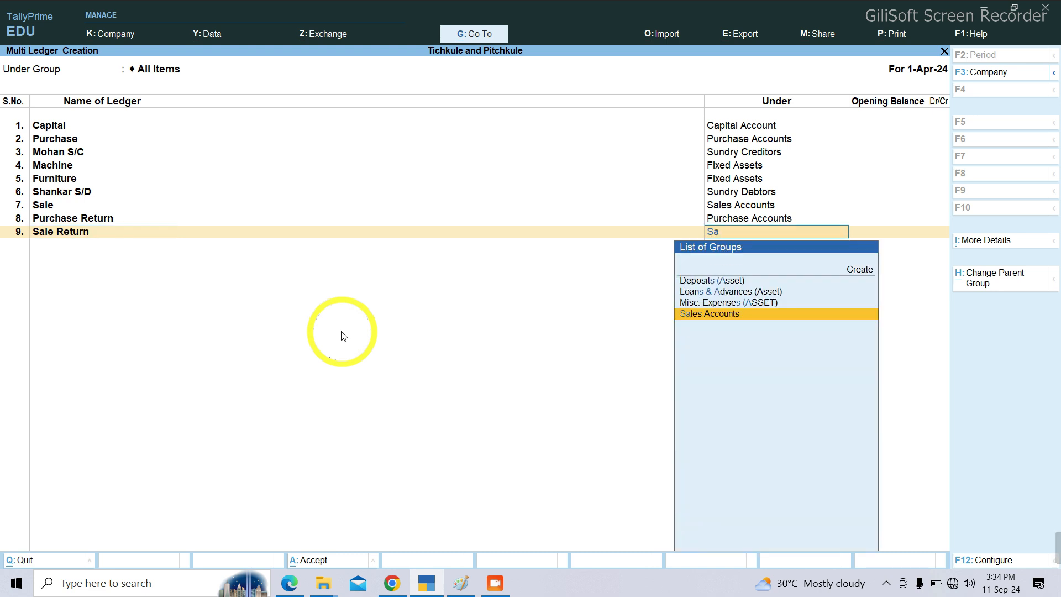
{"action": "key", "text": "Return"}
{"action": "key", "text": "Return"}
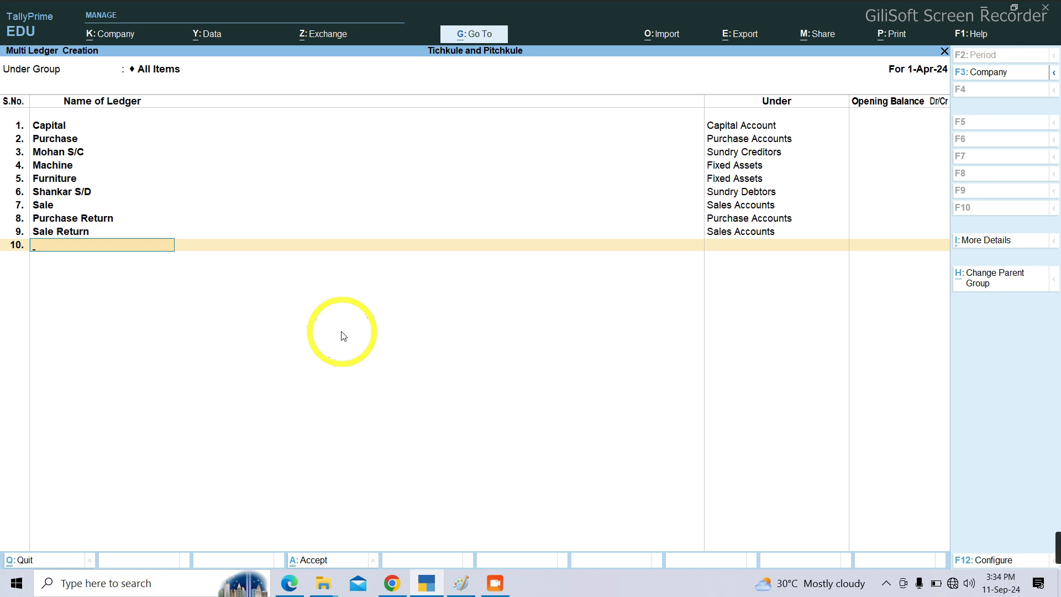
Step: Check the tenth transaction in the Edge PDF notes and add that supplier's ledger, suffixed S/C, under Sundry Creditors in TallyPrime
{"action": "left_click", "coordinate": [288, 583]}
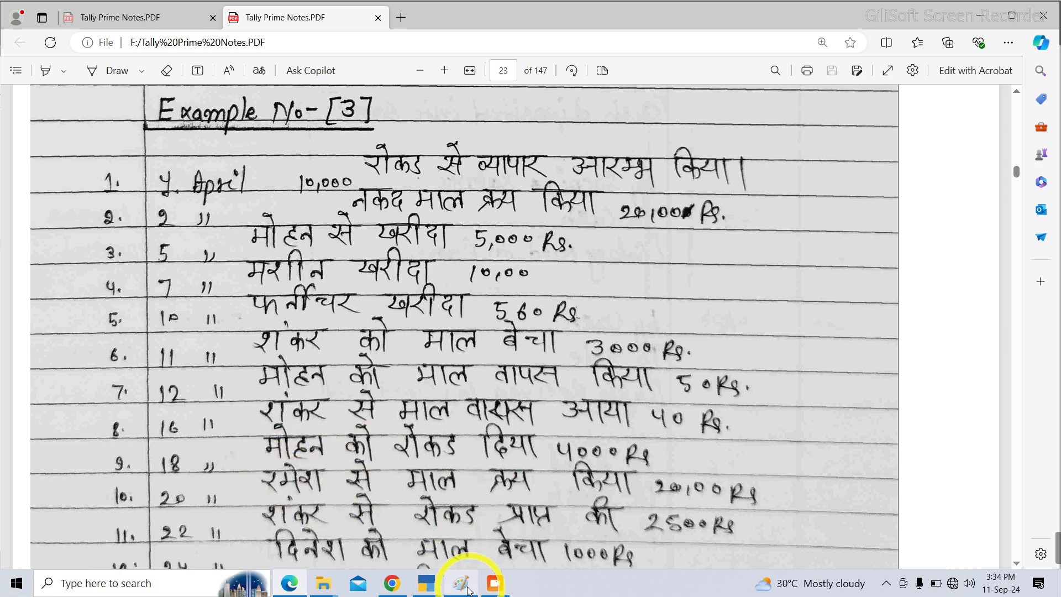
{"action": "left_click", "coordinate": [424, 583]}
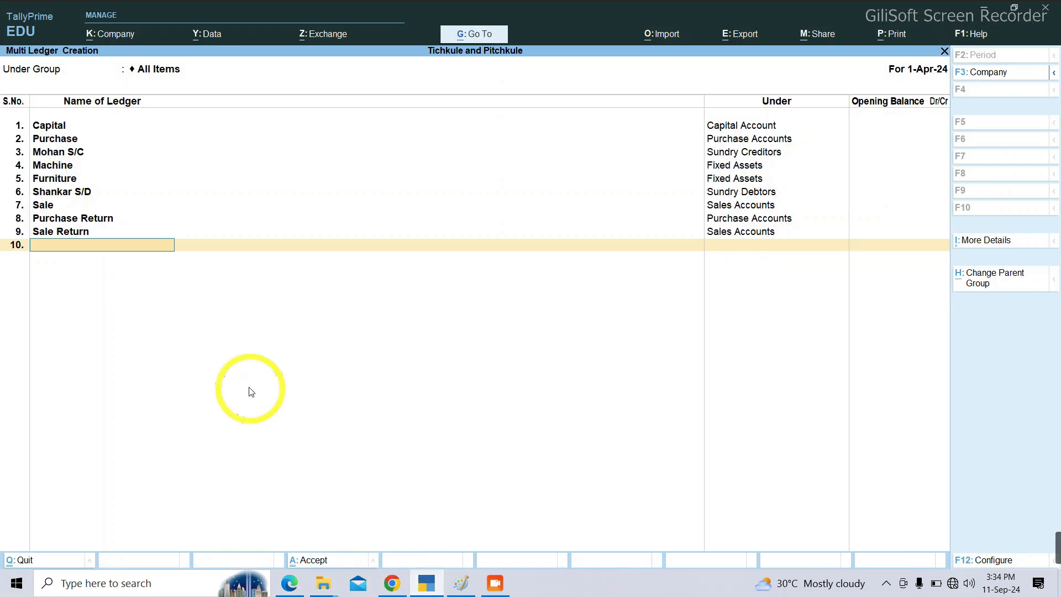
{"action": "type", "text": "Ramesh S/C"}
{"action": "key", "text": "Return"}
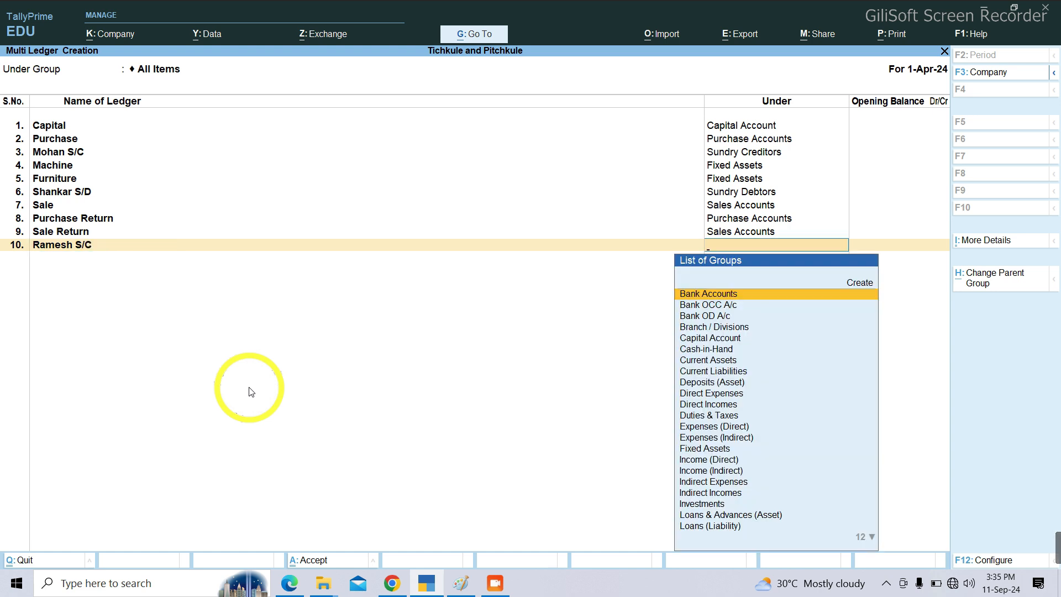
{"action": "type", "text": "Sun"}
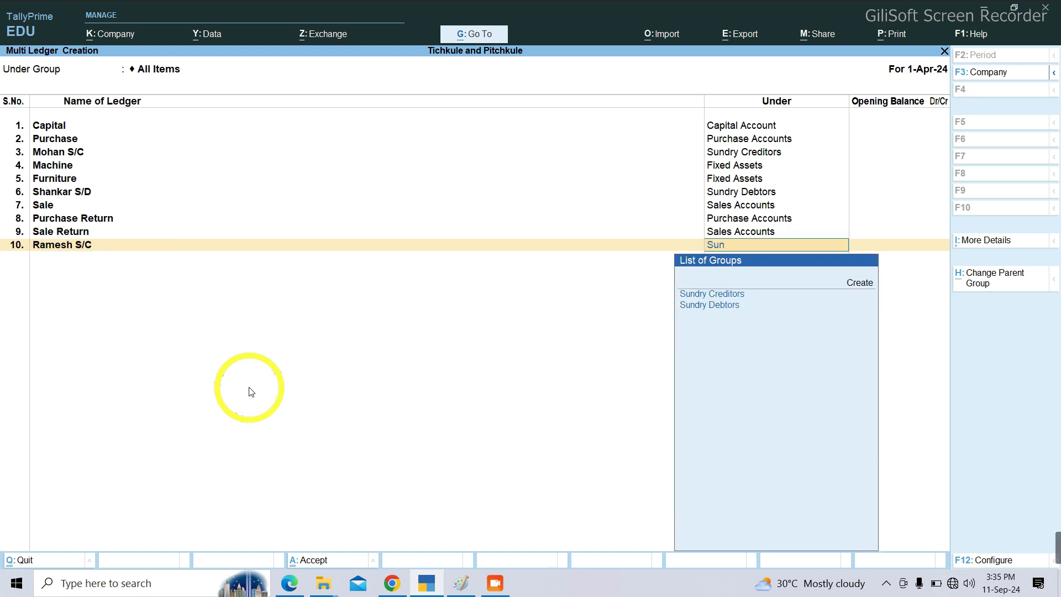
{"action": "key", "text": "Return"}
{"action": "key", "text": "Return"}
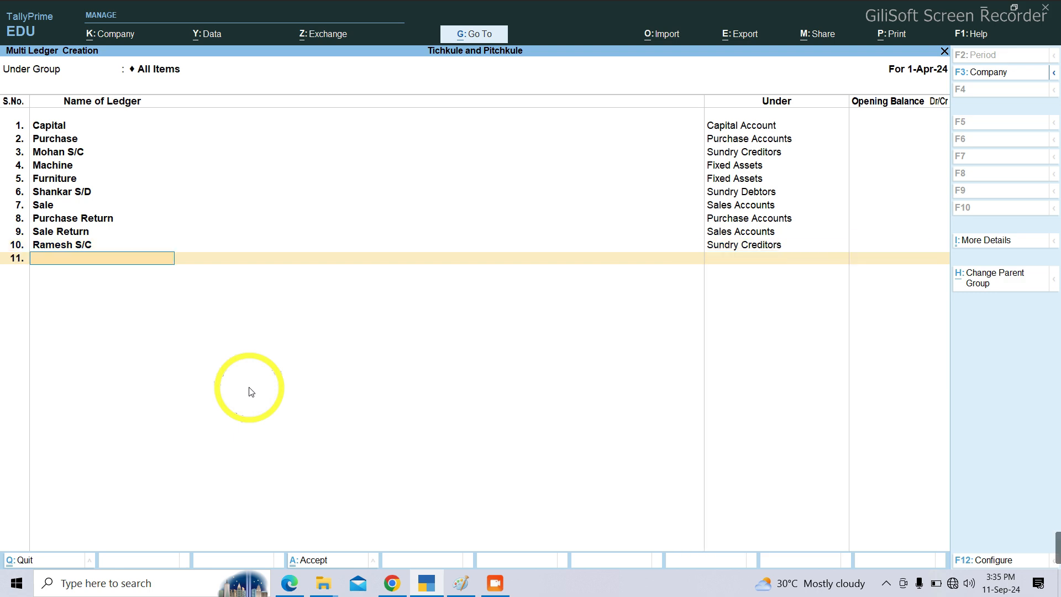
Step: Check the twelfth transaction in the Edge PDF notes and add that customer's ledger, suffixed S/D, under Sundry Debtors in TallyPrime
{"action": "left_click", "coordinate": [288, 580]}
{"action": "scroll", "coordinate": [404, 521], "scroll_direction": "down", "scroll_amount": 1}
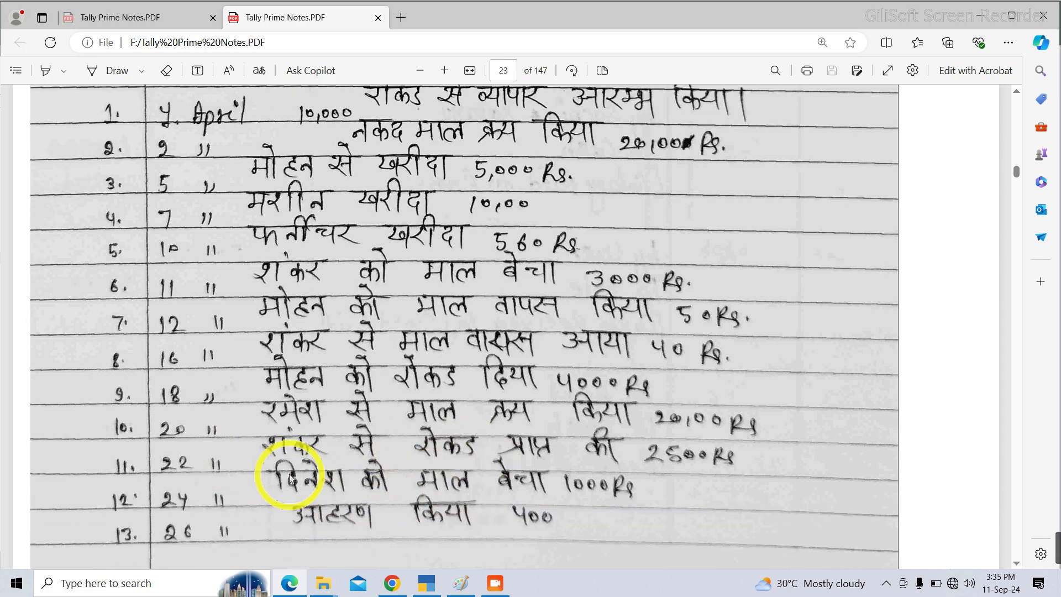
{"action": "left_click", "coordinate": [426, 583]}
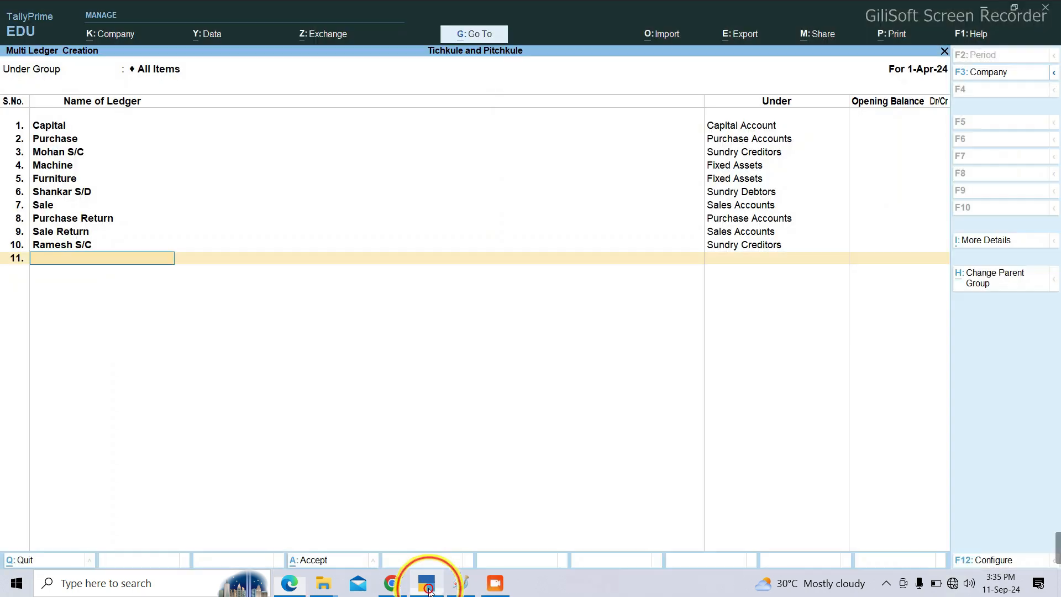
{"action": "type", "text": "Dinesh S"}
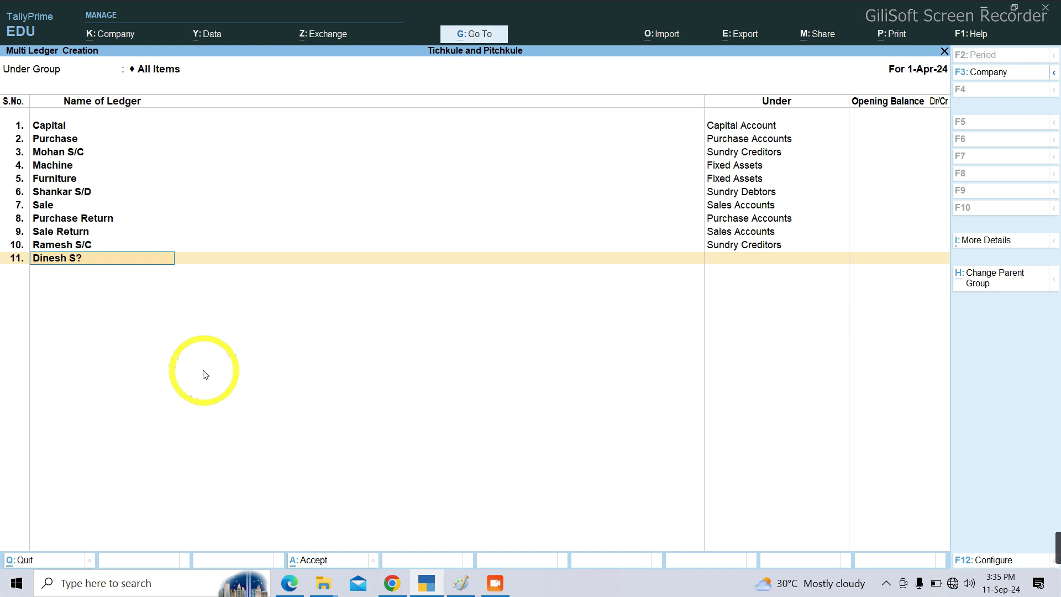
{"action": "type", "text": "/D"}
{"action": "key", "text": "Return"}
{"action": "type", "text": "Sun"}
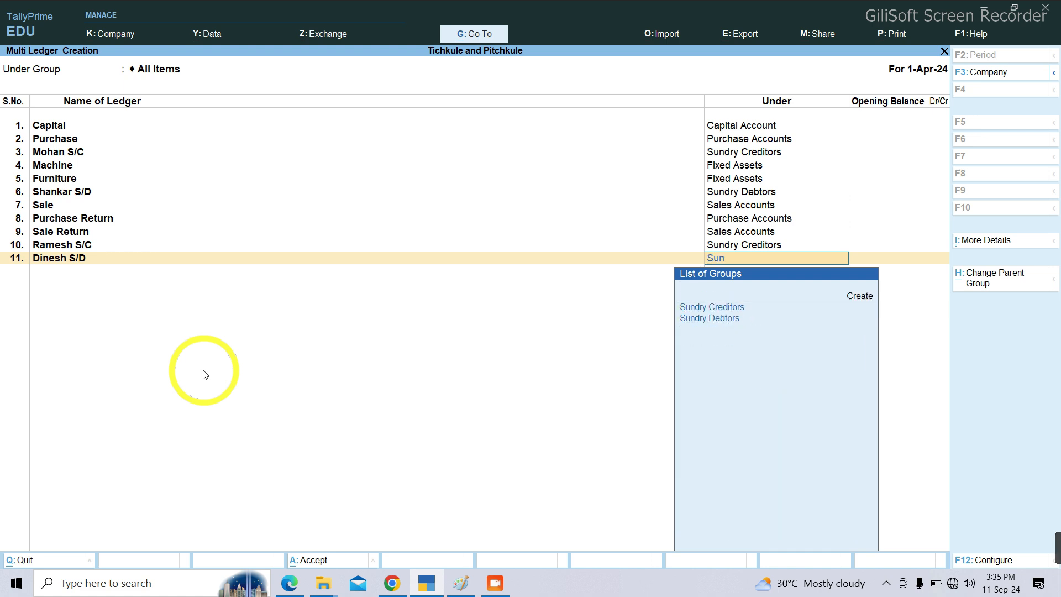
{"action": "key", "text": "Down"}
{"action": "key", "text": "Down"}
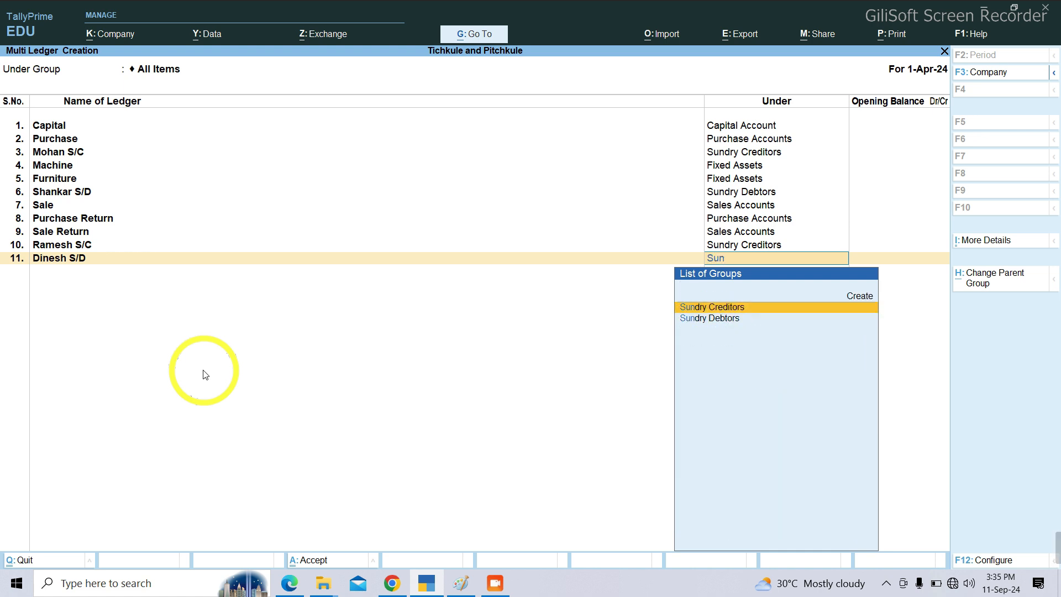
{"action": "key", "text": "Return"}
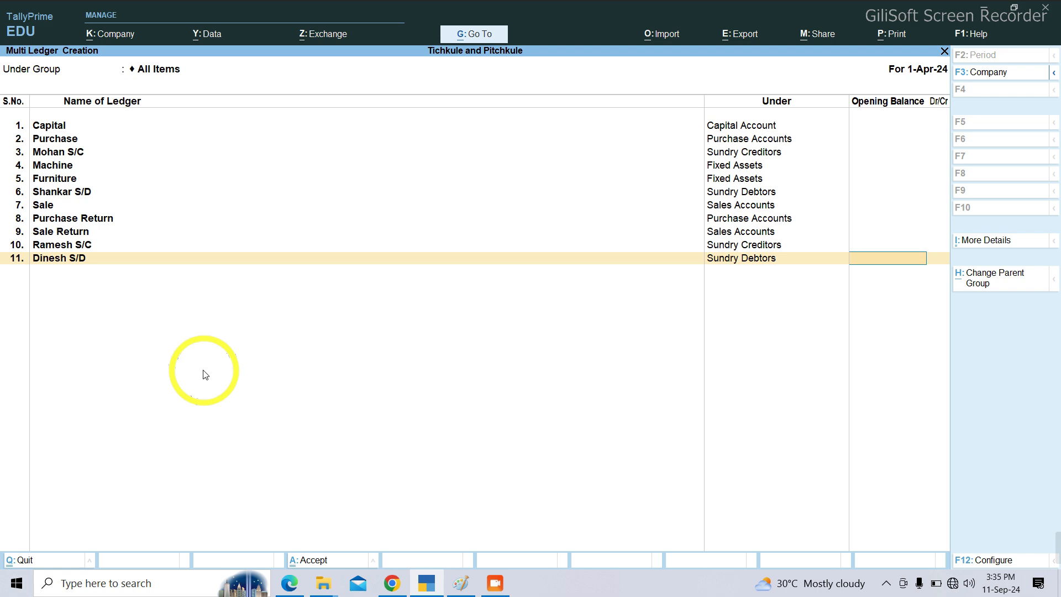
{"action": "key", "text": "Return"}
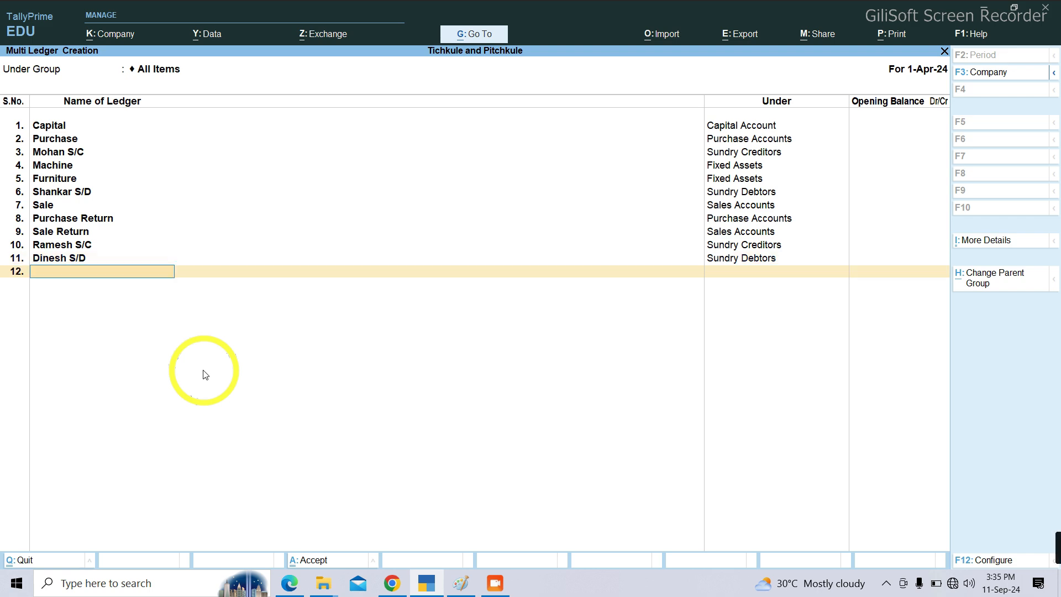
Step: Check the thirteenth transaction in the Edge PDF notes and add a Drawing ledger under Capital Account in TallyPrime
{"action": "left_click", "coordinate": [289, 583]}
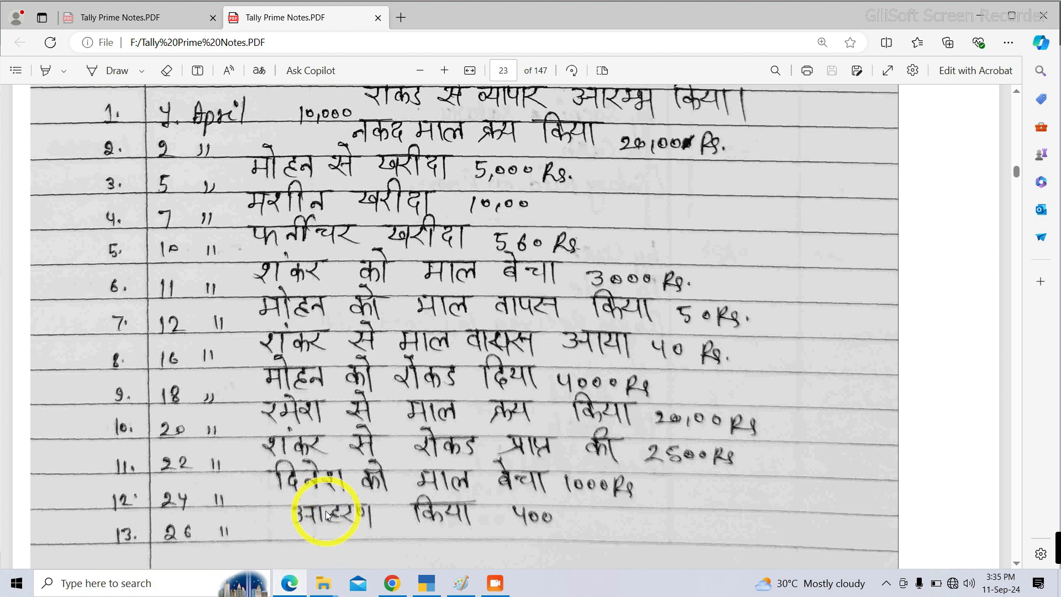
{"action": "scroll", "coordinate": [326, 517], "scroll_direction": "down", "scroll_amount": 3}
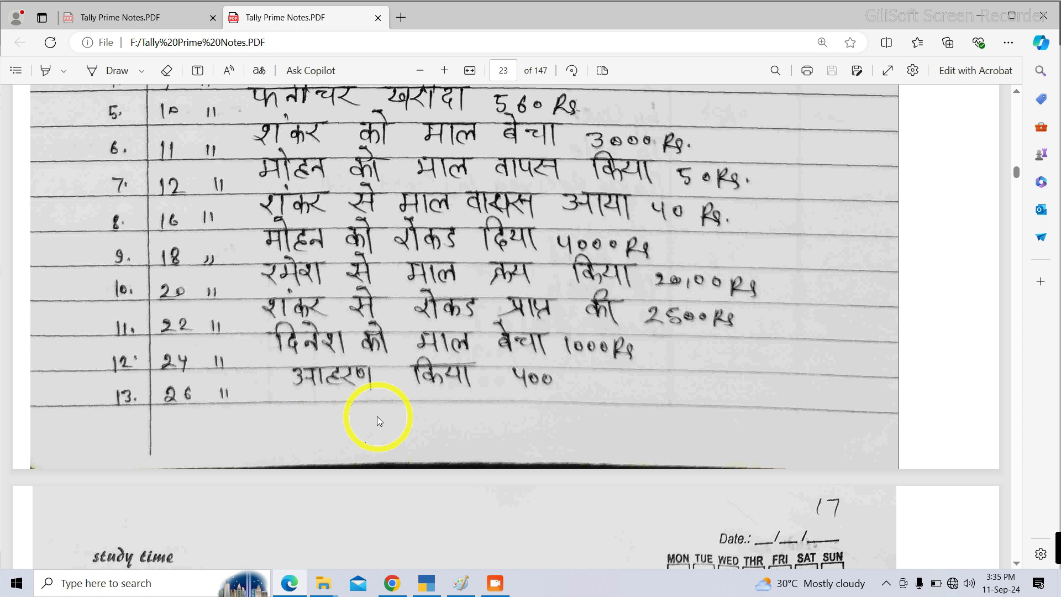
{"action": "left_click", "coordinate": [426, 586]}
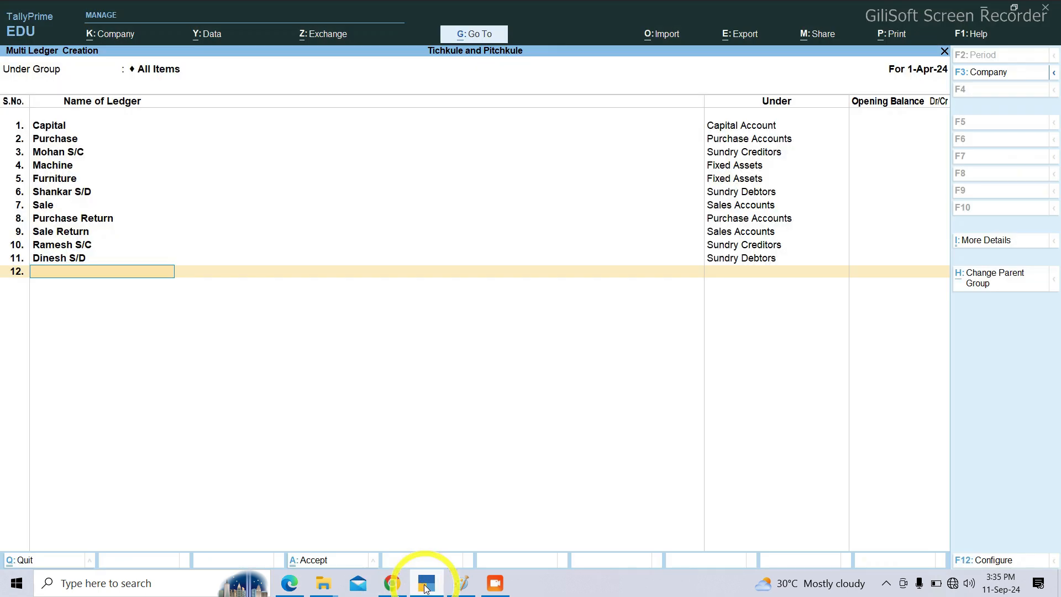
{"action": "type", "text": "Drawing"}
{"action": "key", "text": "Return"}
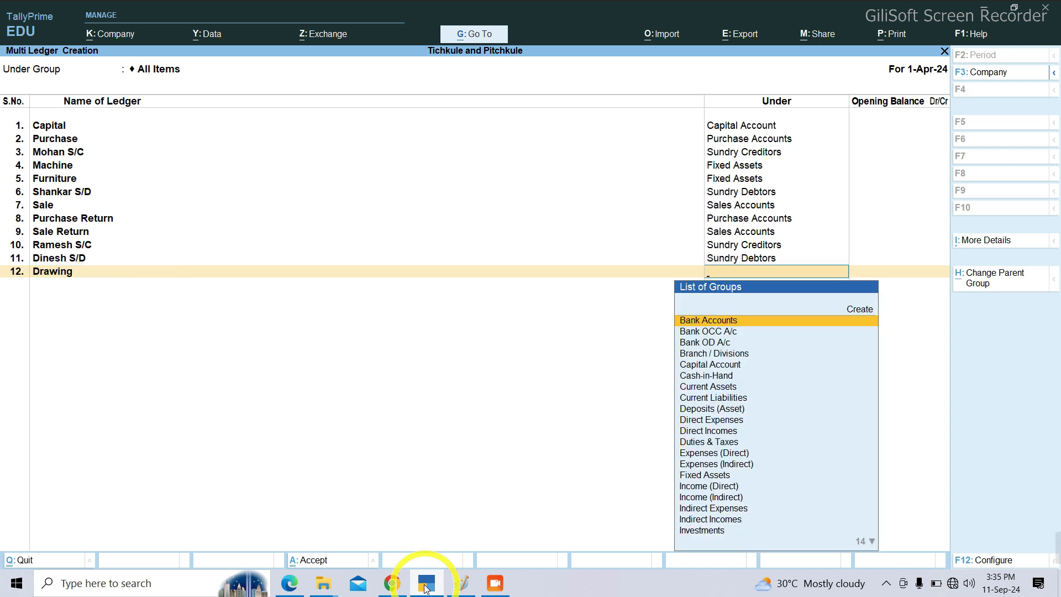
{"action": "type", "text": "Capit"}
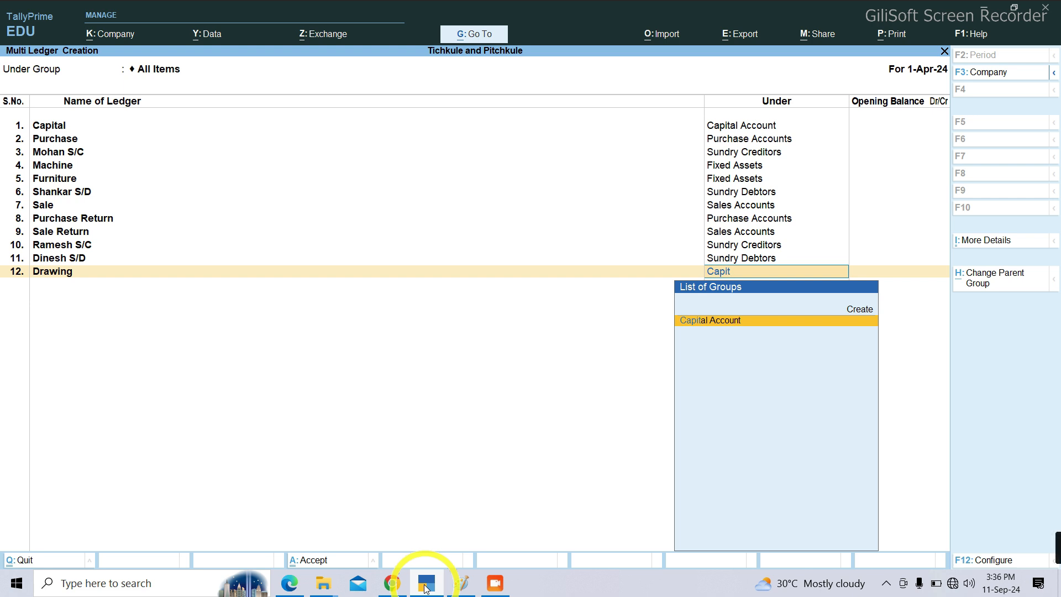
{"action": "key", "text": "Return"}
{"action": "key", "text": "Return"}
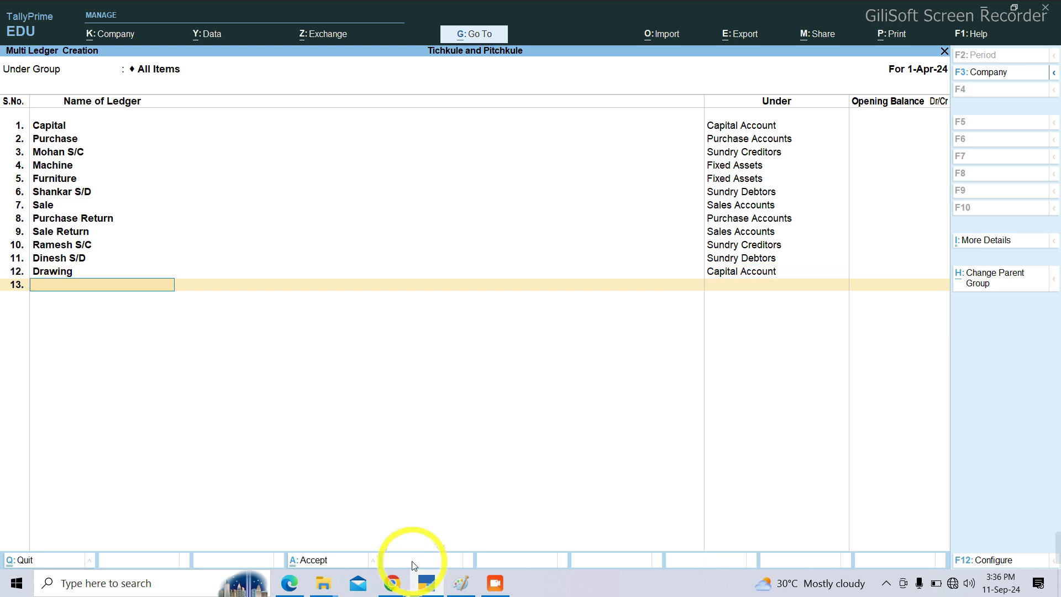
Step: Check the fourteenth transaction in the Edge PDF notes and add a Trade Exp ledger under Indirect Expenses in TallyPrime
{"action": "left_click", "coordinate": [290, 583]}
{"action": "scroll", "coordinate": [258, 436], "scroll_direction": "down", "scroll_amount": 5}
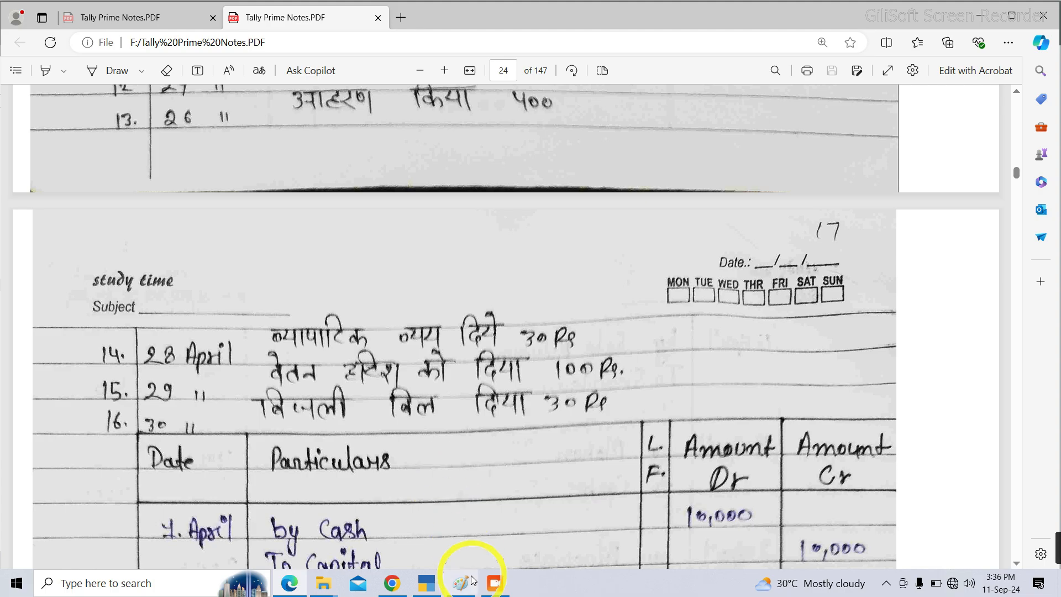
{"action": "left_click", "coordinate": [426, 581]}
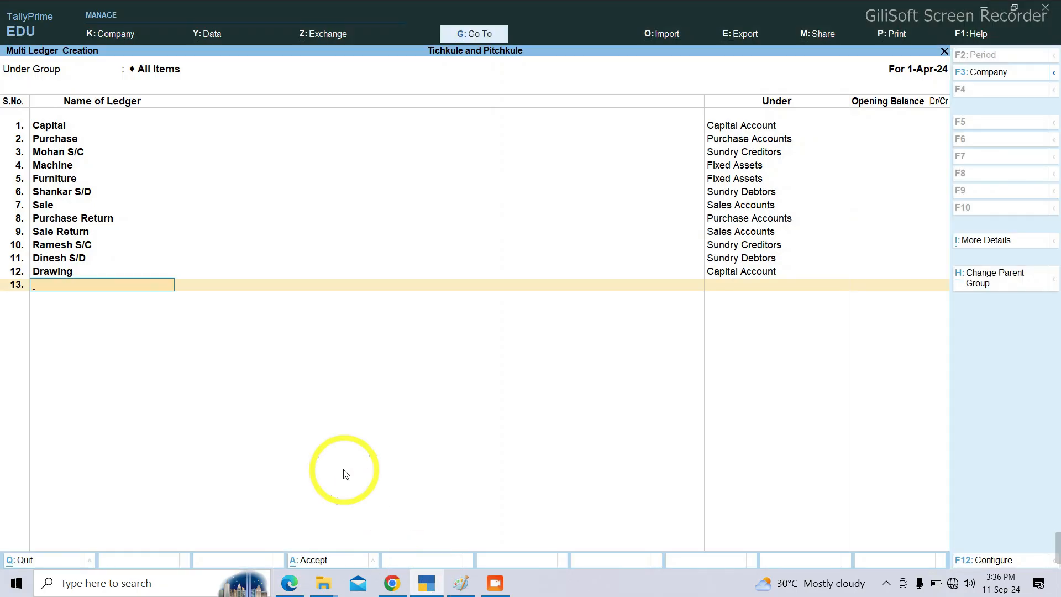
{"action": "type", "text": "Trade Exp"}
{"action": "key", "text": "Return"}
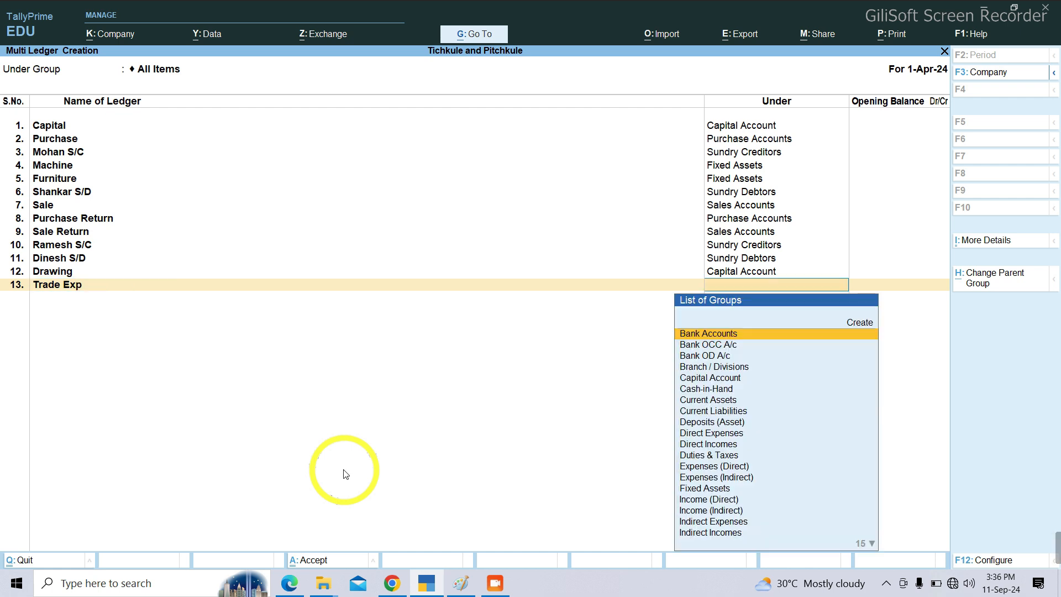
{"action": "type", "text": "Ind"}
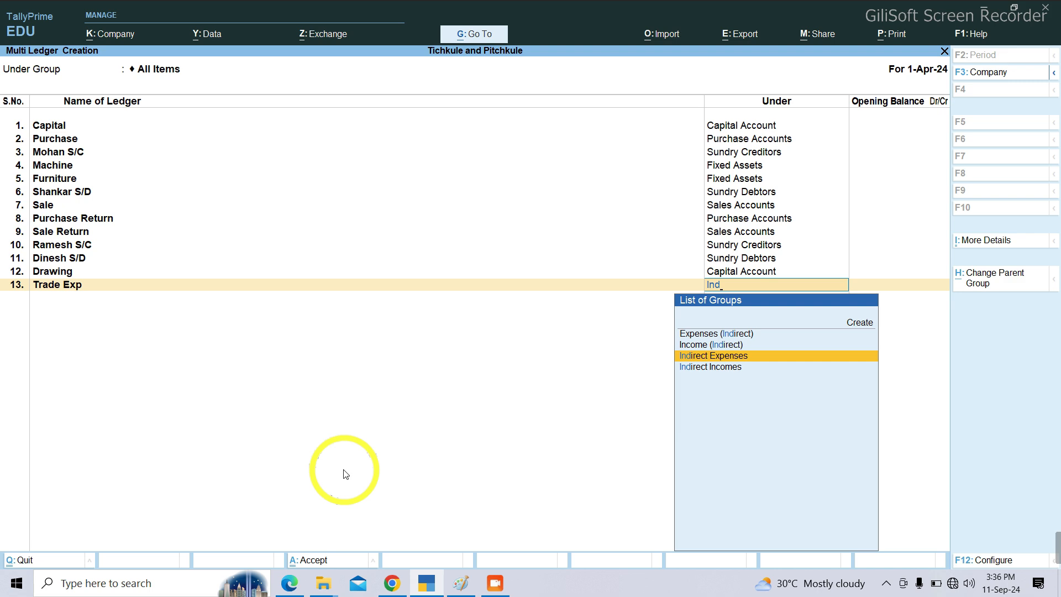
{"action": "key", "text": "Return"}
{"action": "key", "text": "Return"}
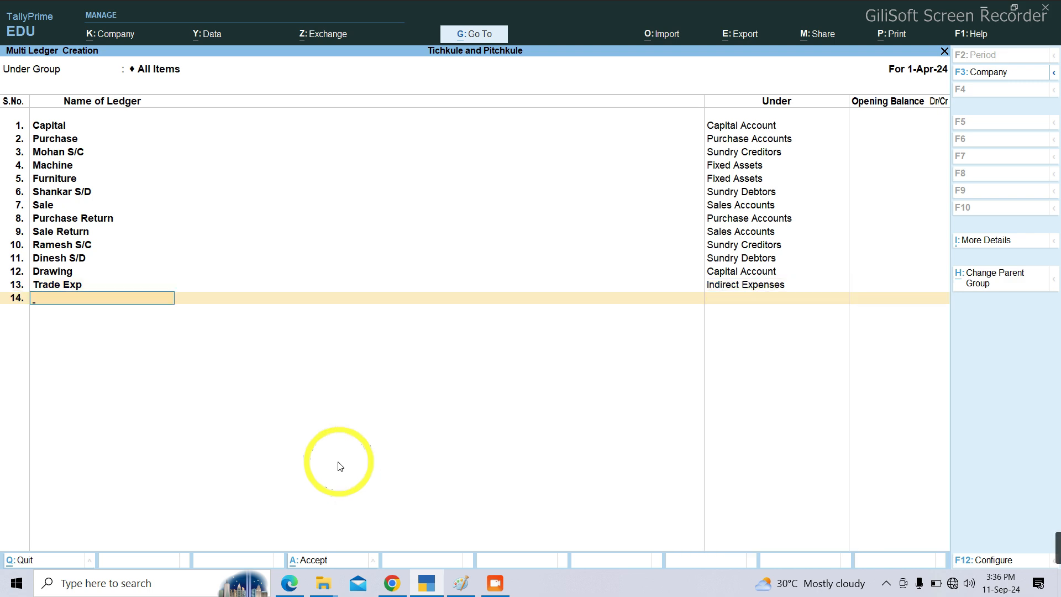
Step: Check the fifteenth transaction in the Edge PDF notes and add the employee's Salary ledger under Indirect Expenses in TallyPrime
{"action": "left_click", "coordinate": [288, 583]}
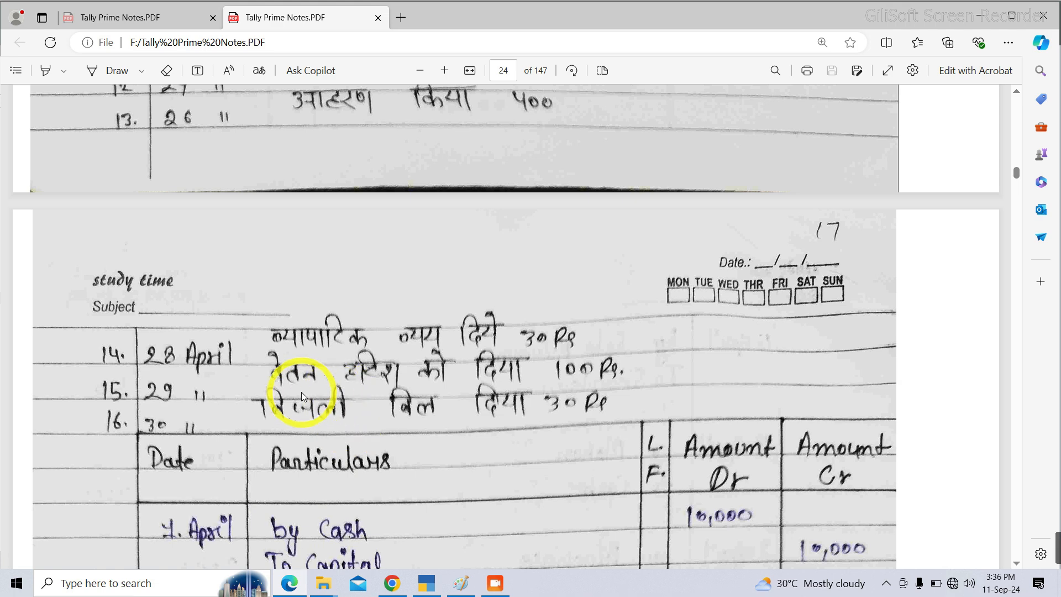
{"action": "left_click", "coordinate": [427, 583]}
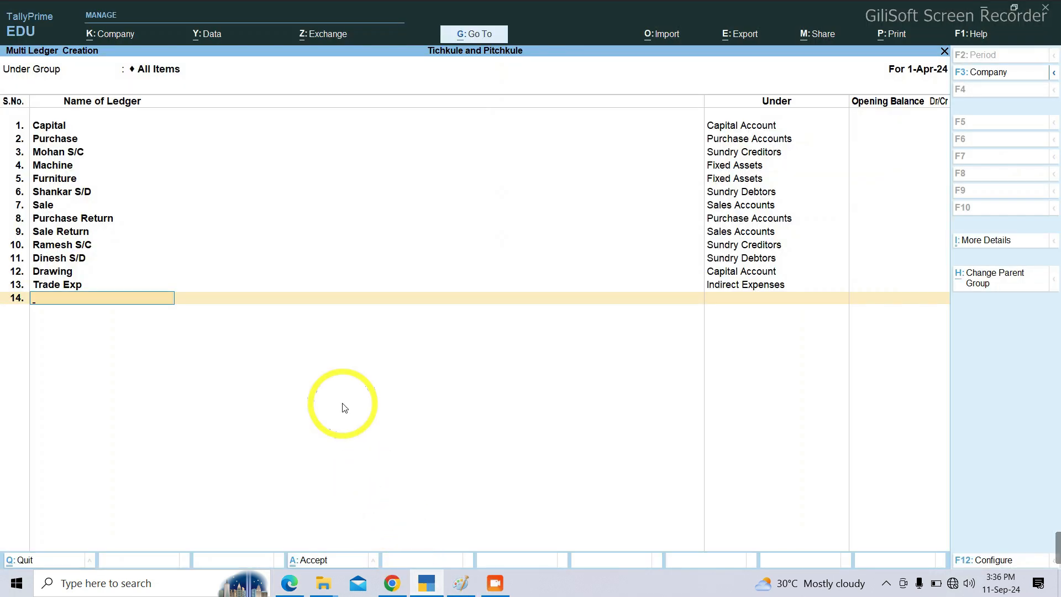
{"action": "type", "text": "Harish Salary"}
{"action": "key", "text": "Return"}
{"action": "type", "text": "In"}
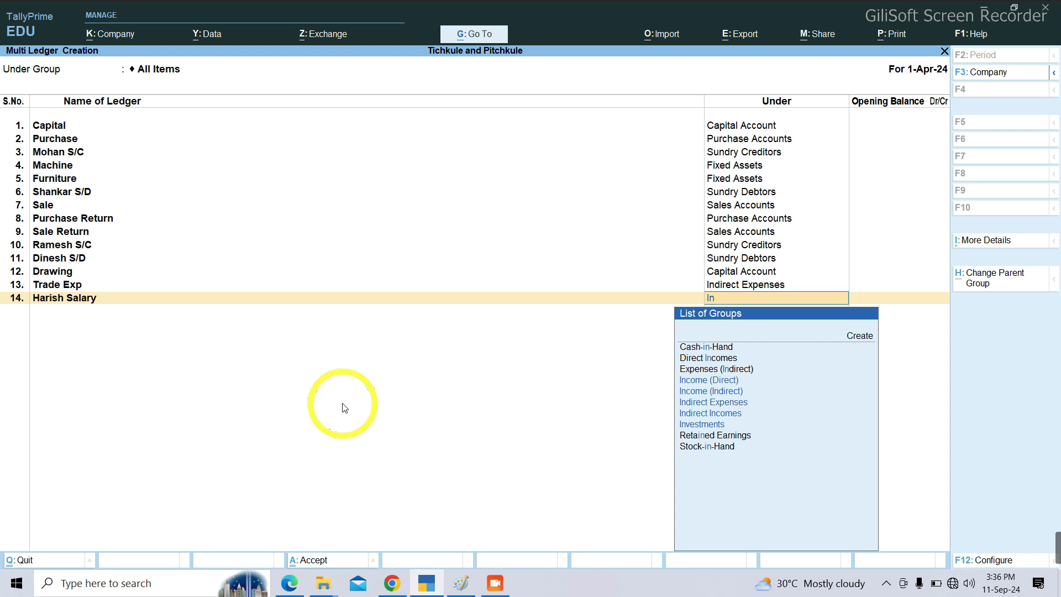
{"action": "key", "text": "Down"}
{"action": "key", "text": "Down"}
{"action": "key", "text": "Return"}
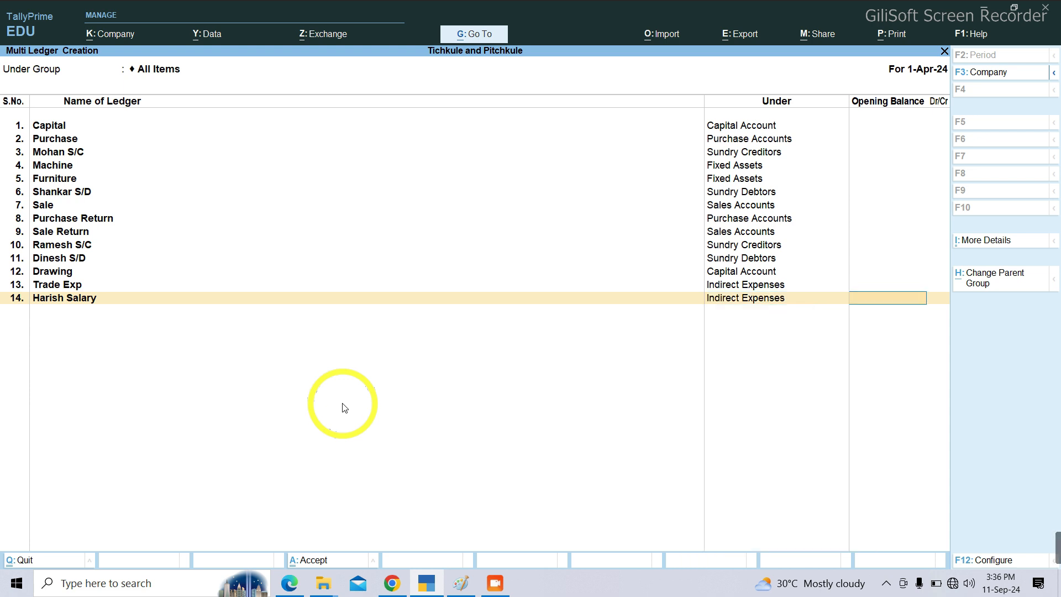
{"action": "key", "text": "Return"}
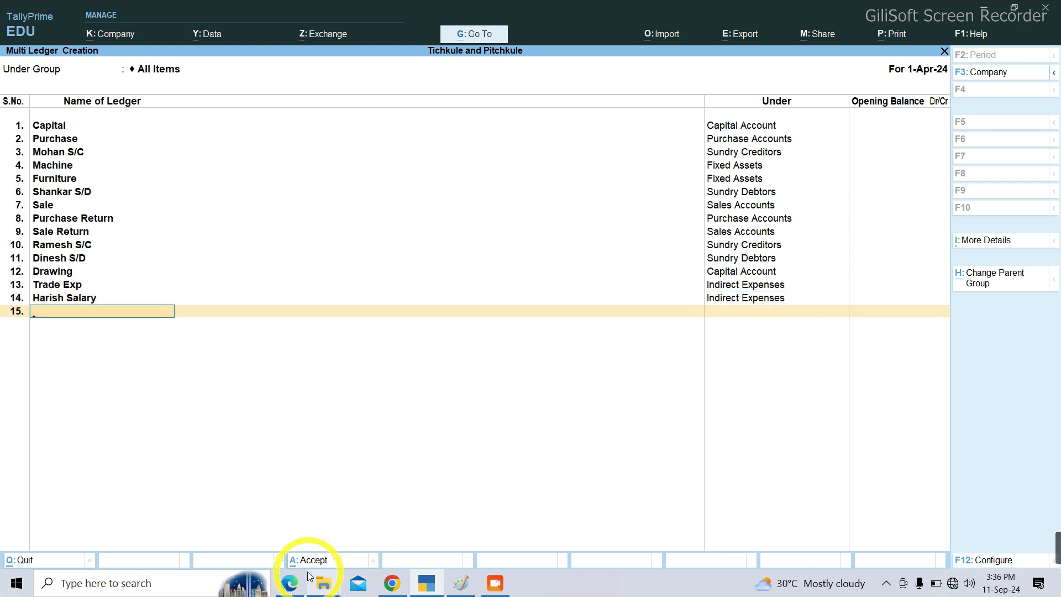
Step: Check the sixteenth transaction in the Edge PDF notes and add an Electricity Bill ledger under Indirect Expenses in TallyPrime
{"action": "left_click", "coordinate": [298, 586]}
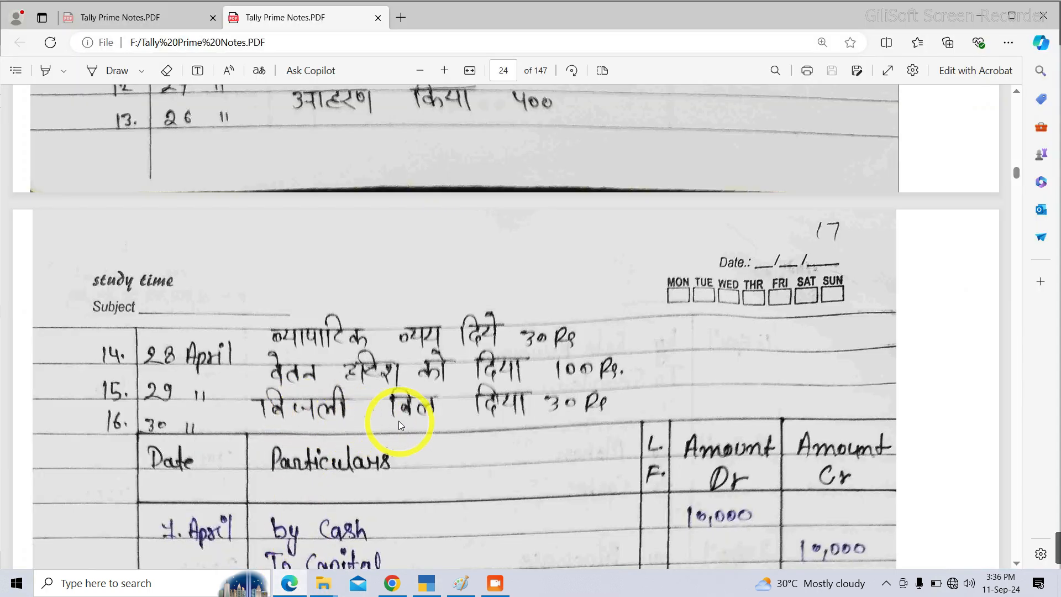
{"action": "left_click", "coordinate": [426, 583]}
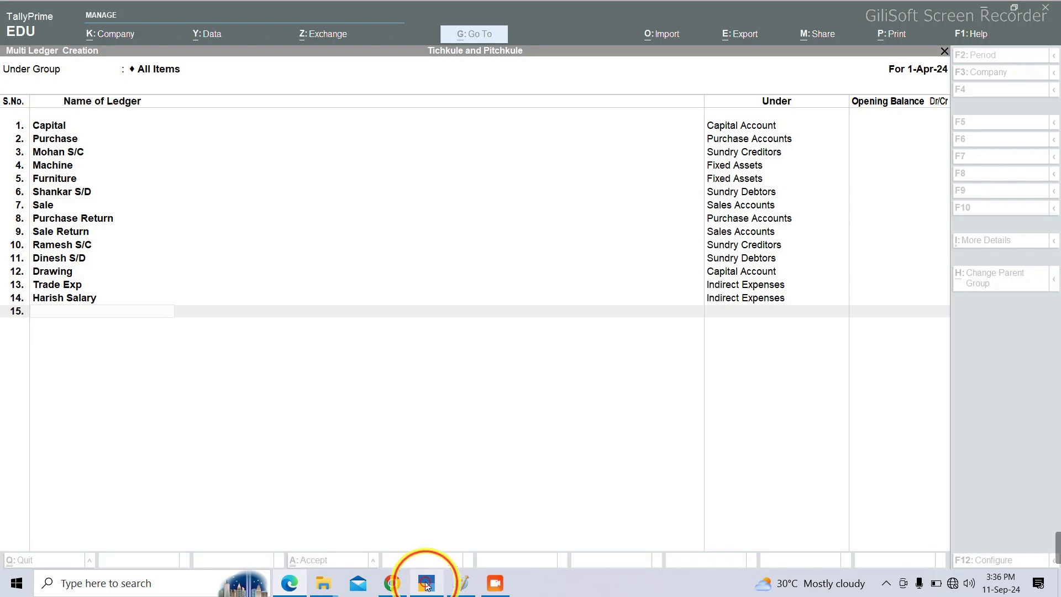
{"action": "type", "text": "El"}
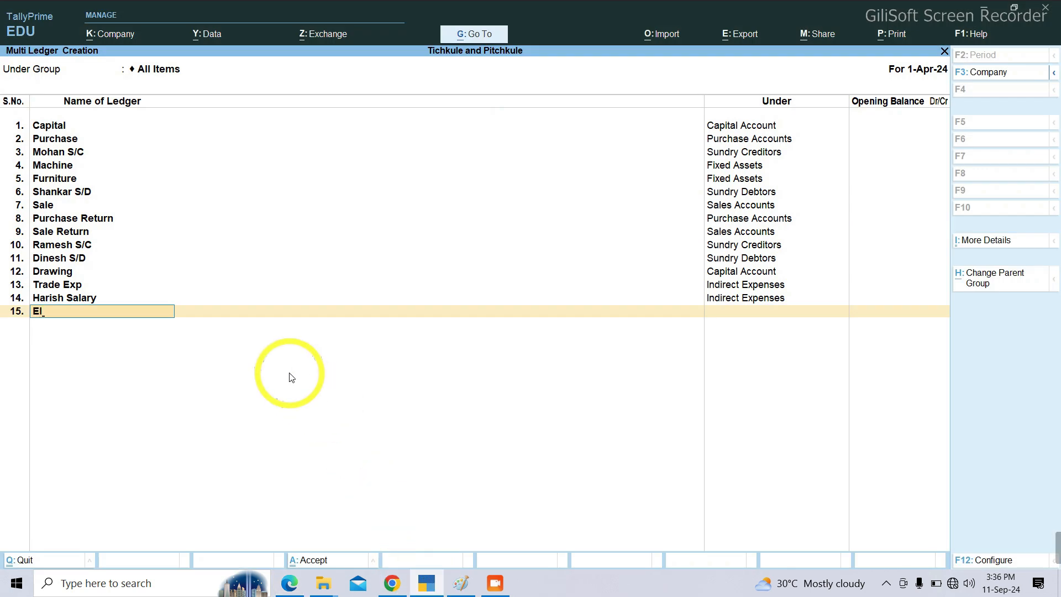
{"action": "type", "text": "ectricity Bill"}
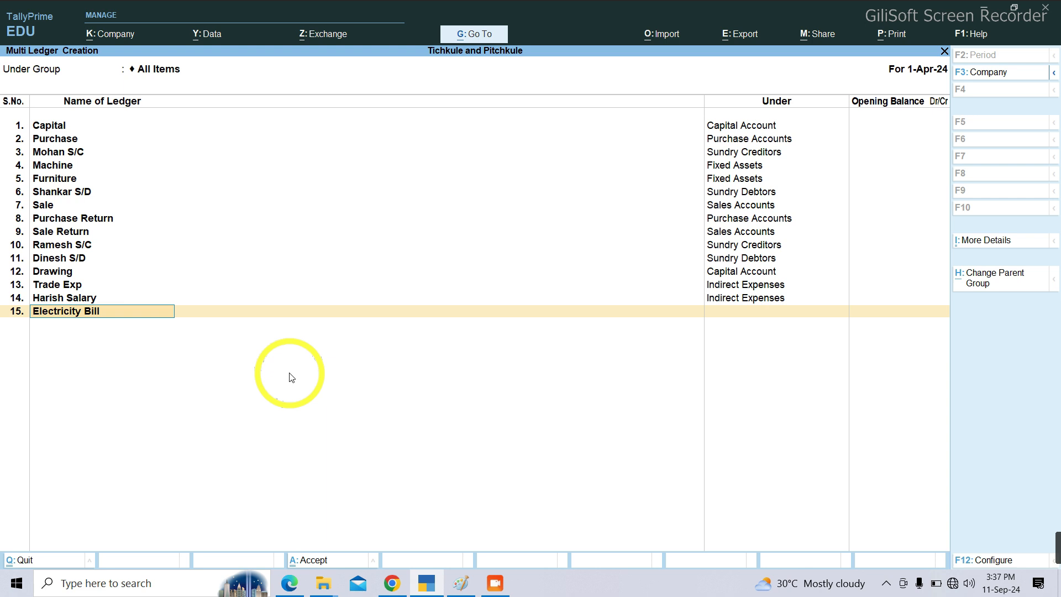
{"action": "key", "text": "Return"}
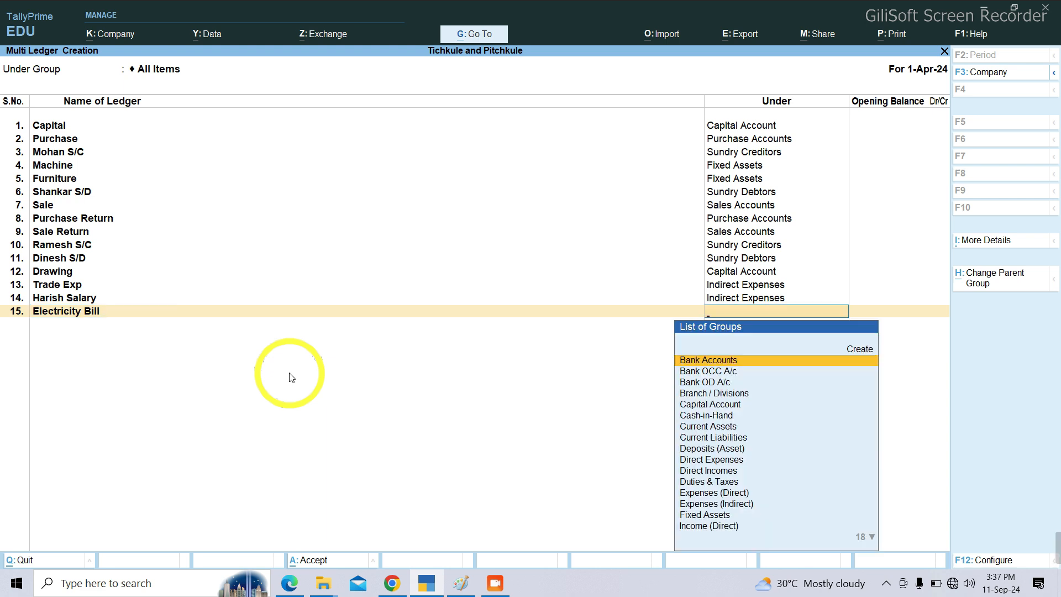
{"action": "type", "text": "In"}
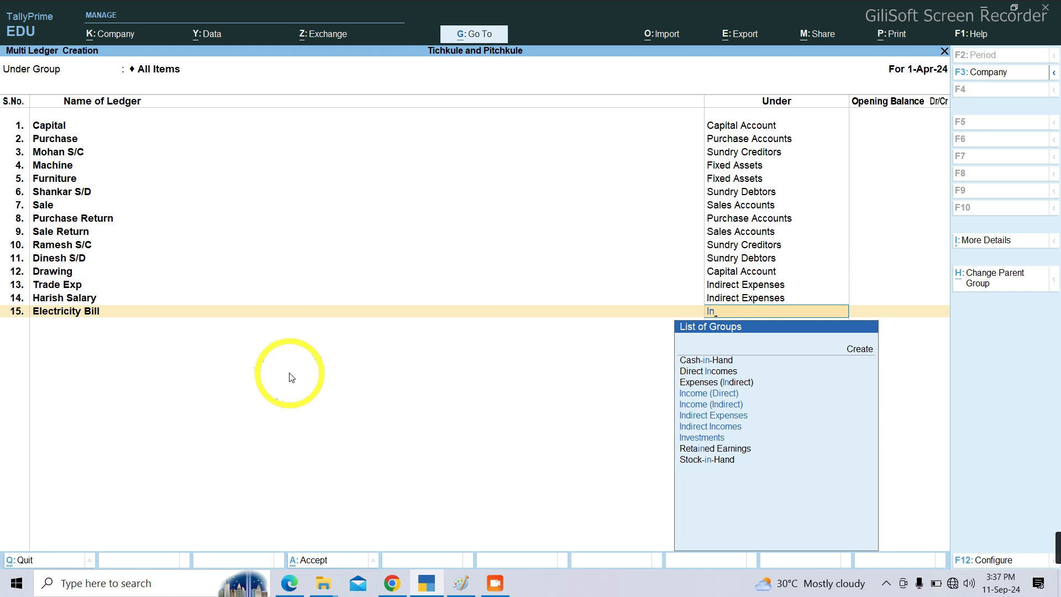
{"action": "key", "text": "Down"}
{"action": "key", "text": "Down"}
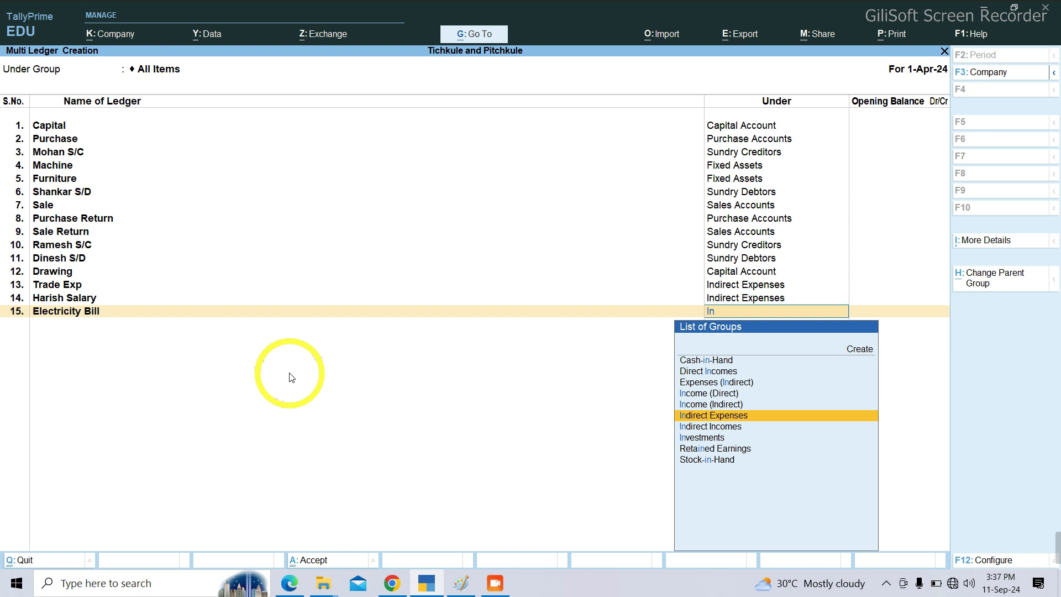
{"action": "key", "text": "Return"}
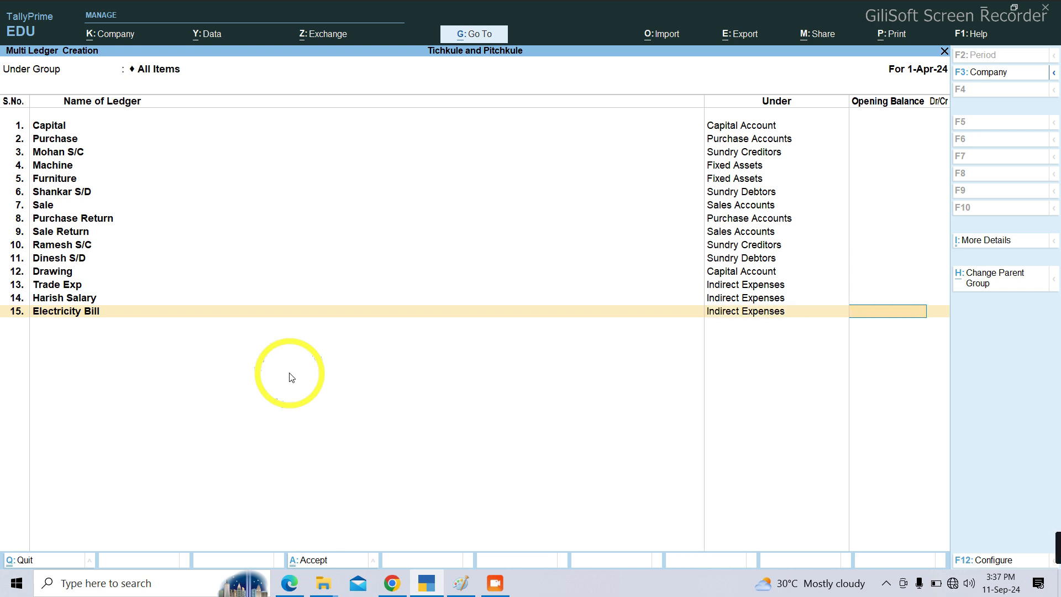
{"action": "key", "text": "Return"}
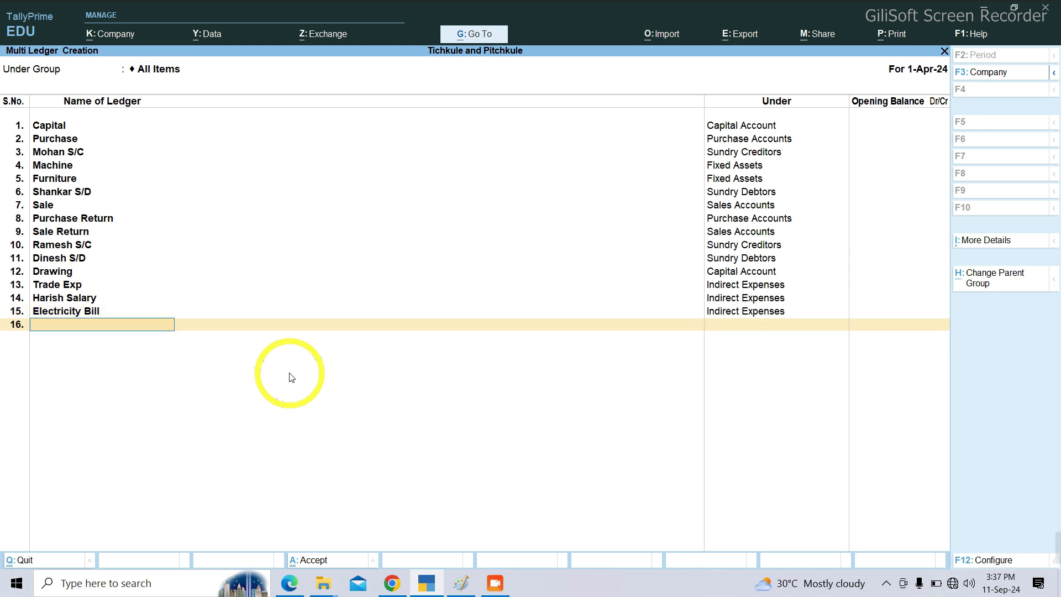
Step: Save the multi-ledger list and return to the Gateway of Tally
{"action": "key", "text": "Return"}
{"action": "key", "text": "Return"}
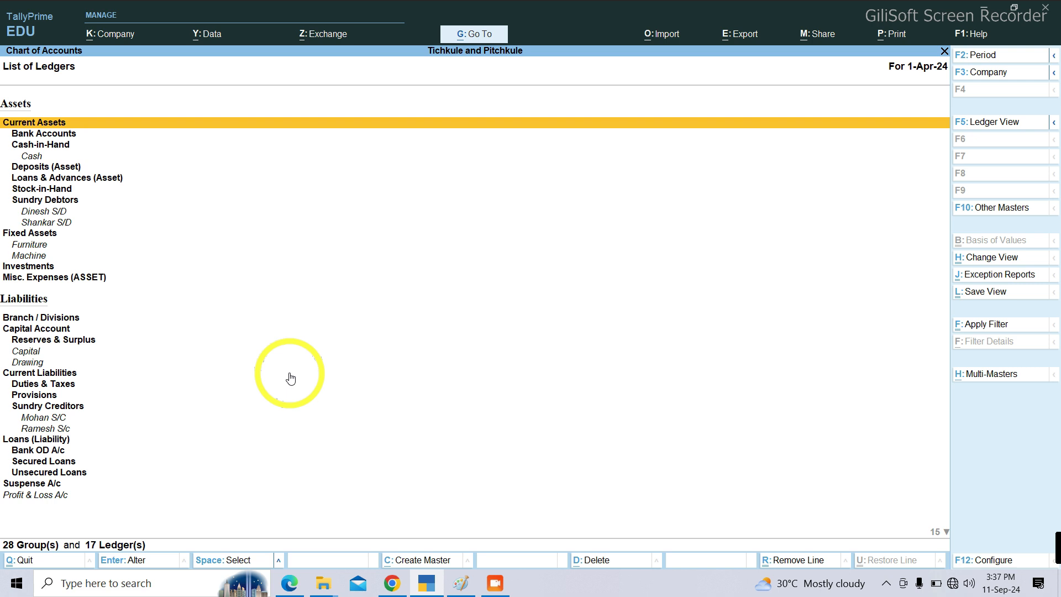
{"action": "key", "text": "Escape"}
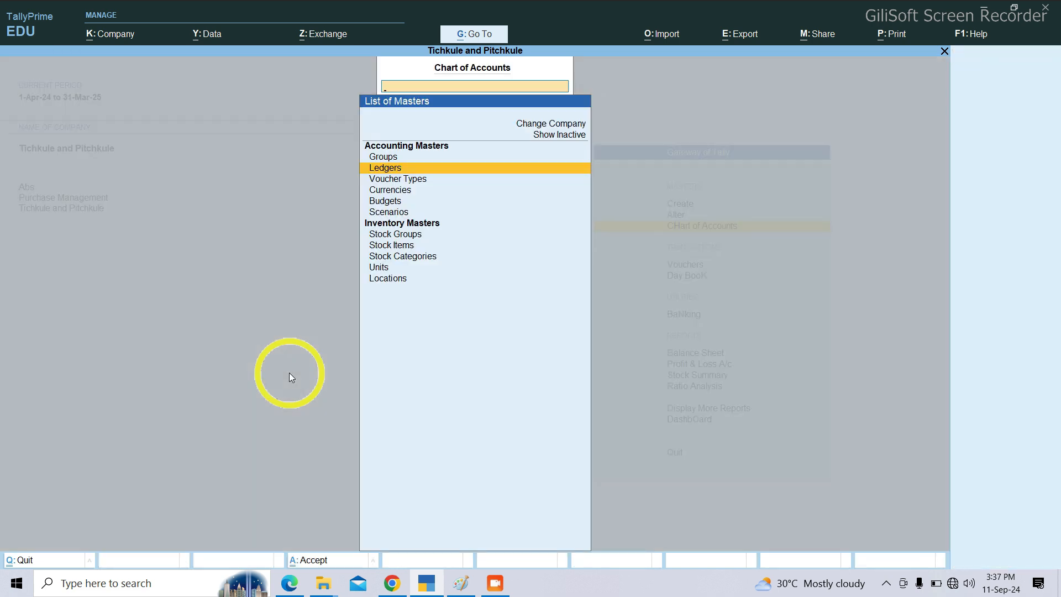
{"action": "key", "text": "Escape"}
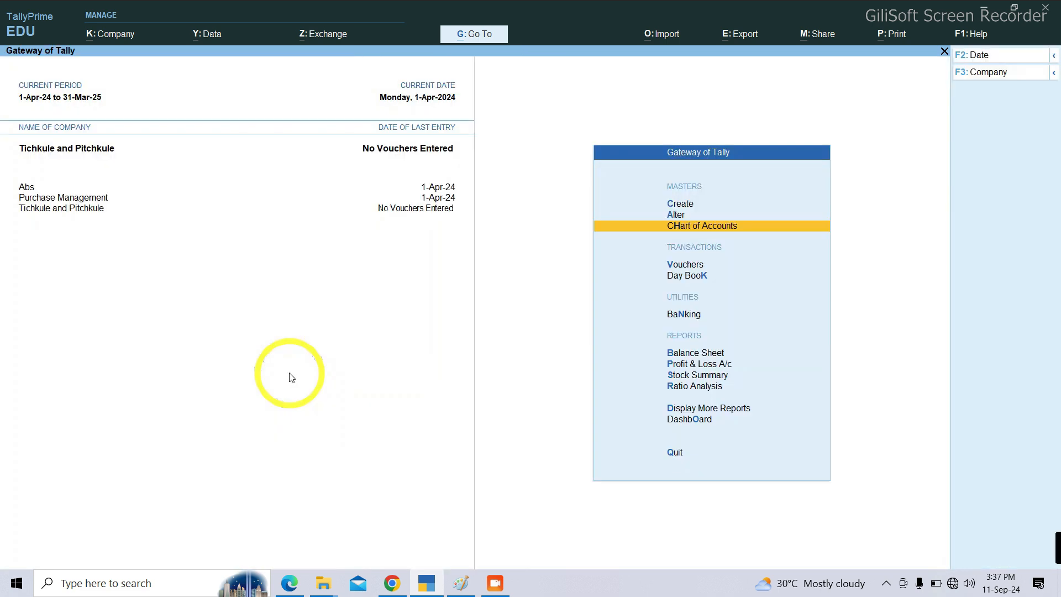
Step: Open voucher entry, check the opening transactions of Example No. 3 in the Edge PDF notes, and return to TallyPrime
{"action": "key", "text": "Down"}
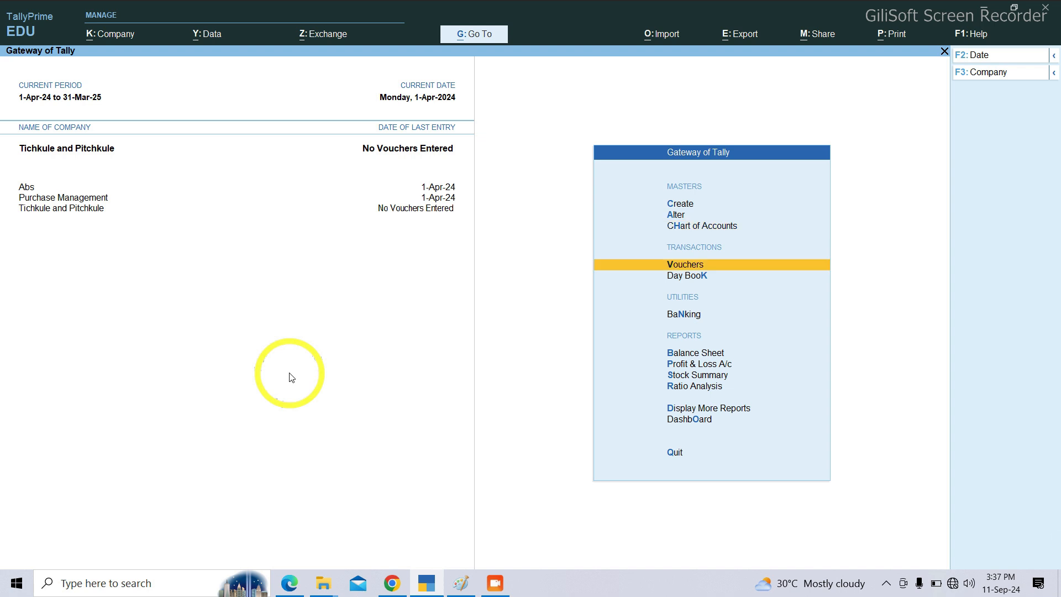
{"action": "key", "text": "Return"}
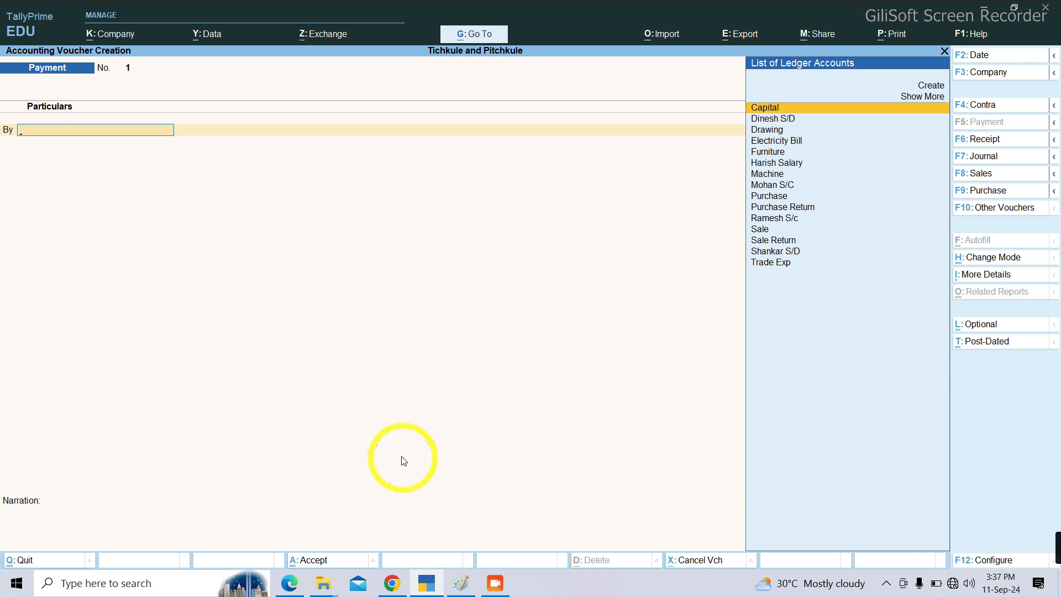
{"action": "left_click", "coordinate": [289, 584]}
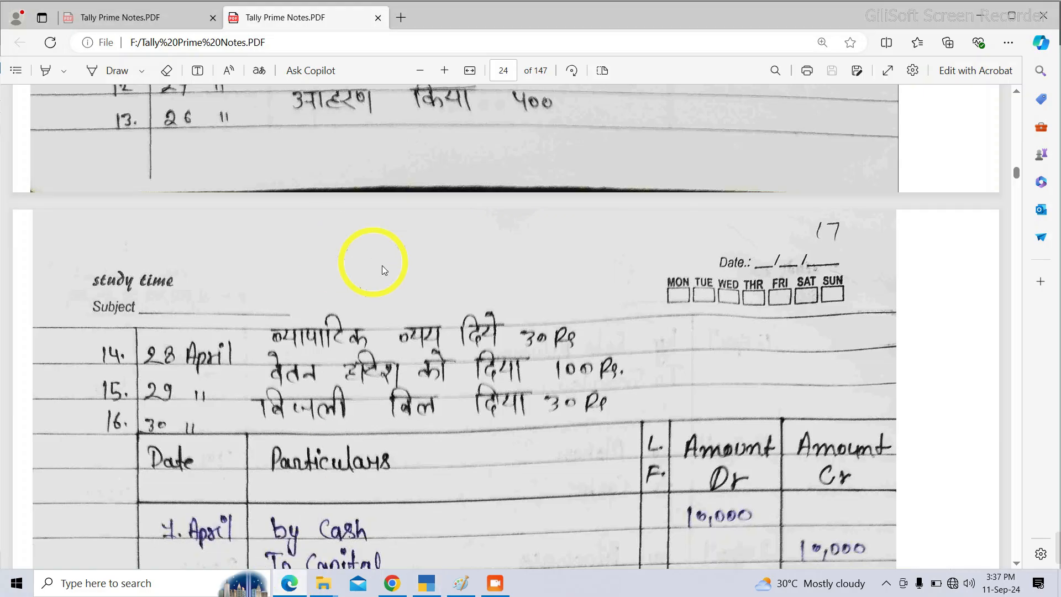
{"action": "scroll", "coordinate": [426, 275], "scroll_direction": "up", "scroll_amount": 7}
{"action": "scroll", "coordinate": [421, 250], "scroll_direction": "up", "scroll_amount": 3}
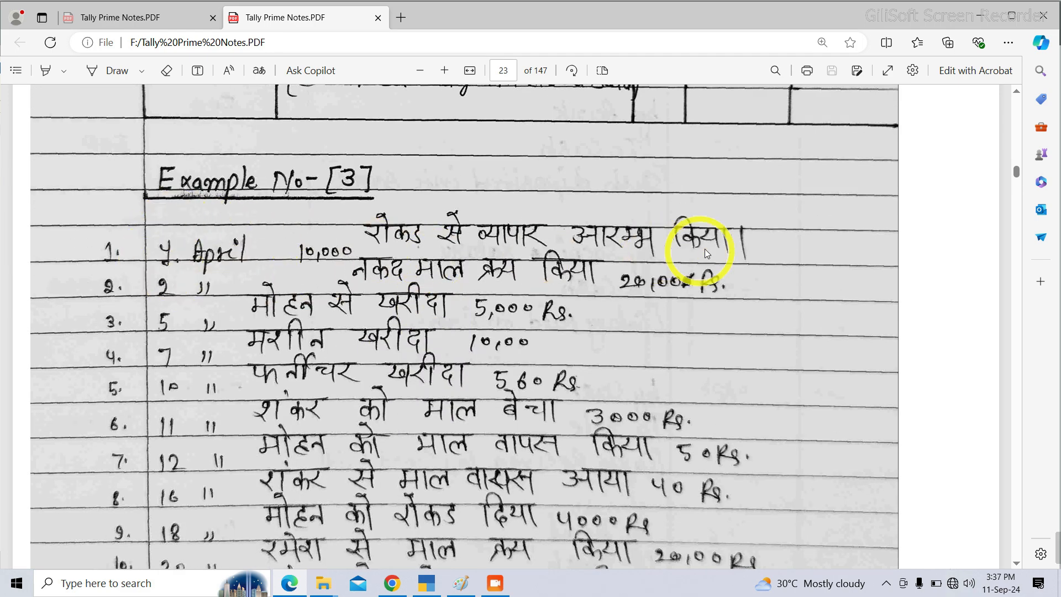
{"action": "left_click", "coordinate": [427, 583]}
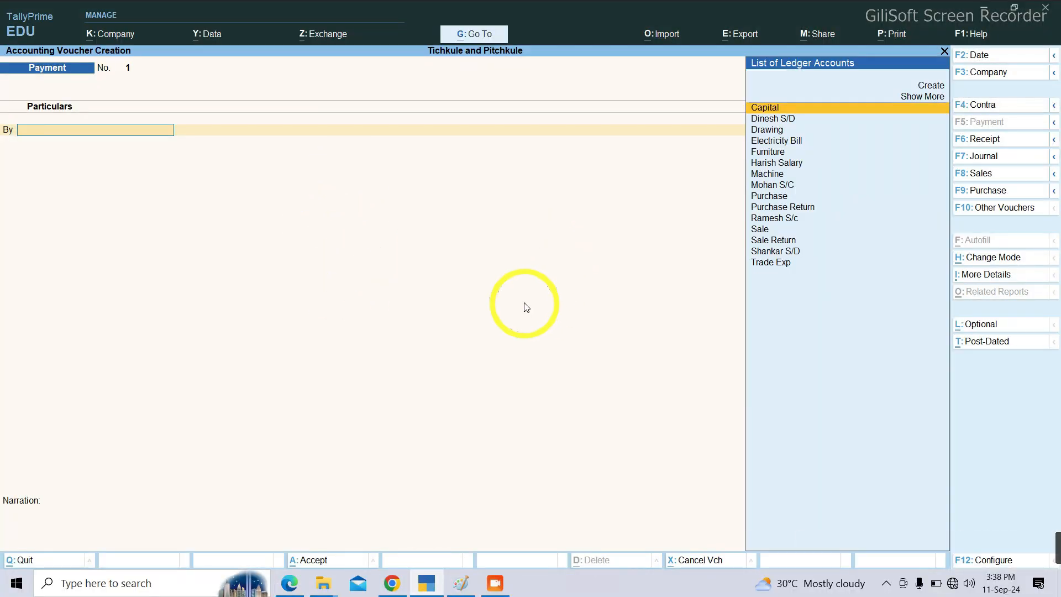
{"action": "left_click", "coordinate": [457, 278]}
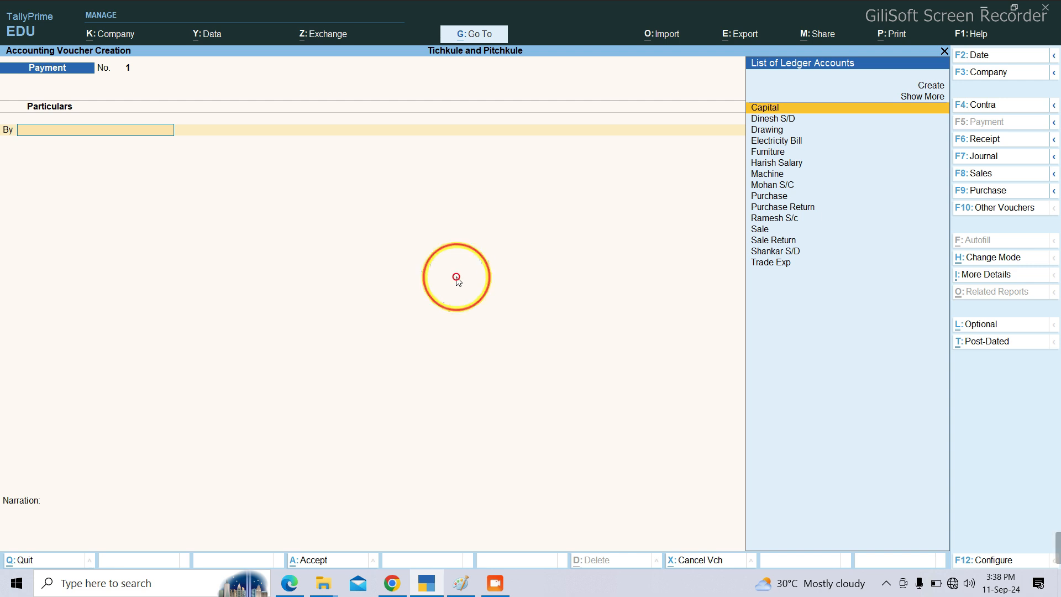
Step: Record and save a payment voucher debiting Purchase 2000 and crediting Cash, without a narration
{"action": "type", "text": "P"}
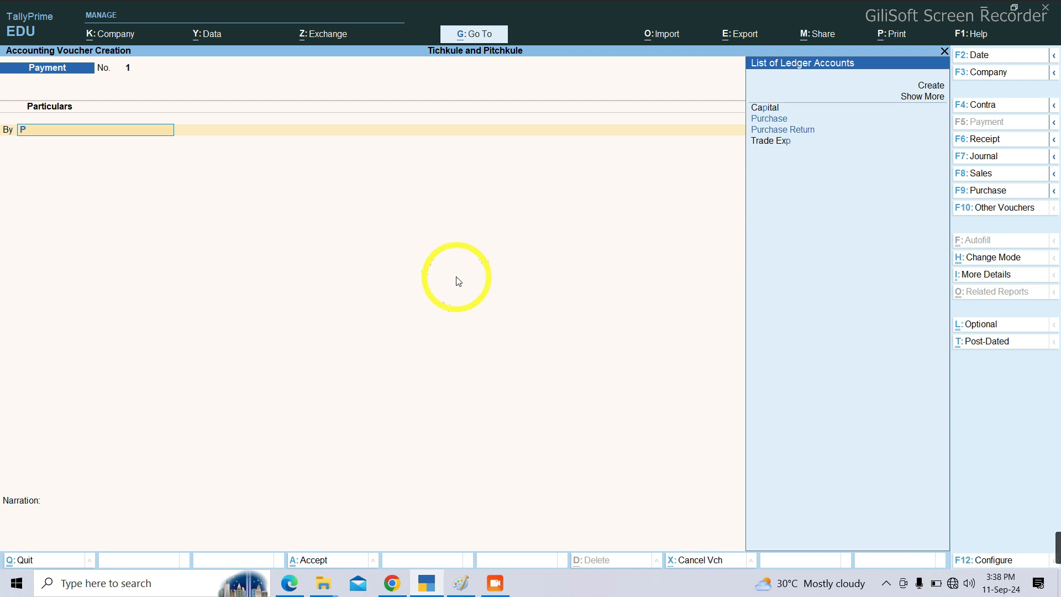
{"action": "type", "text": "u"}
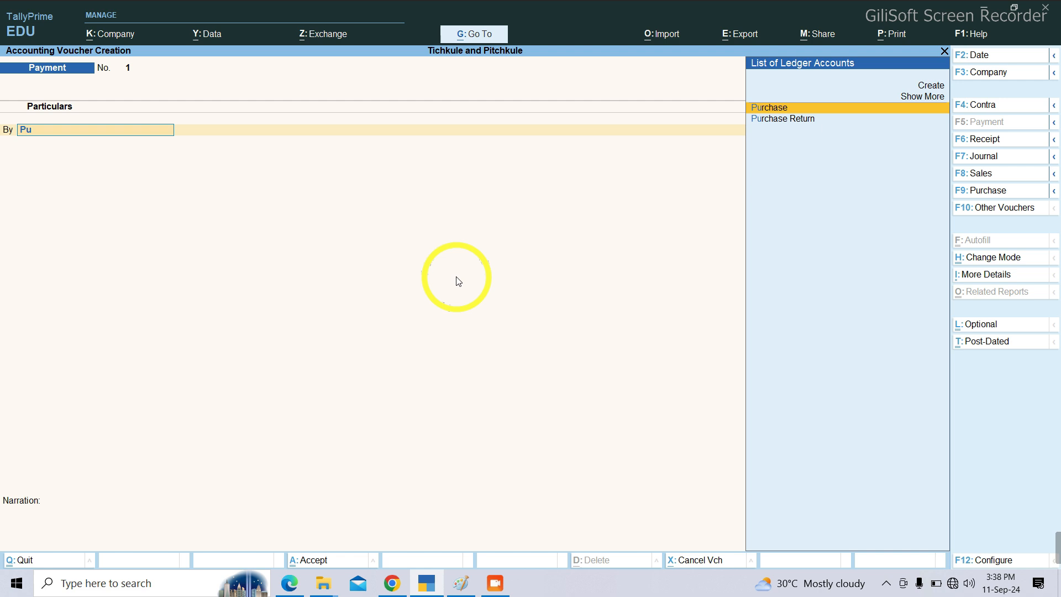
{"action": "key", "text": "Return"}
{"action": "key", "text": "Escape"}
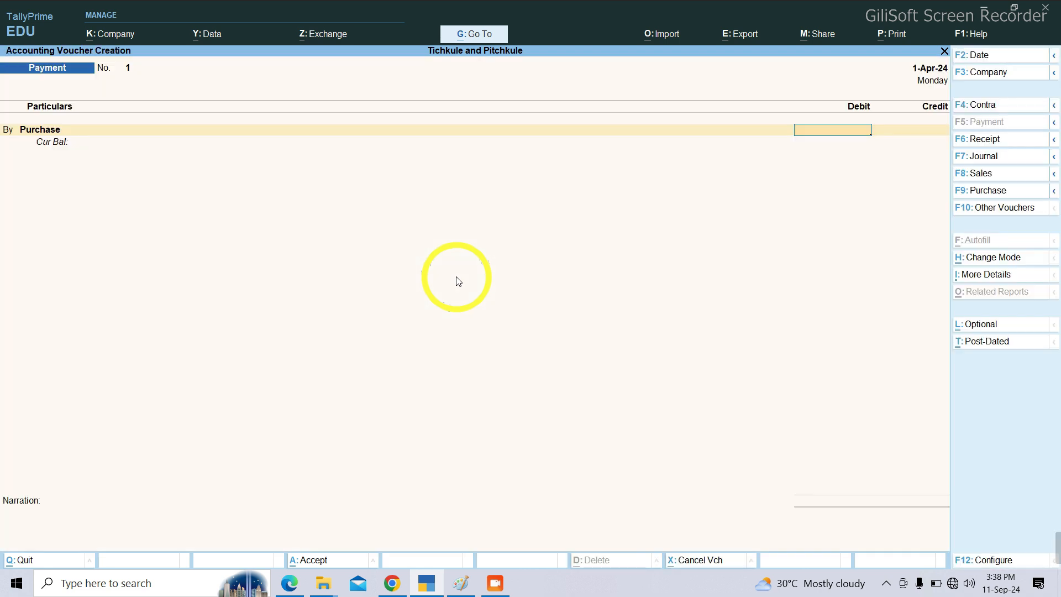
{"action": "type", "text": "2000"}
{"action": "key", "text": "Return"}
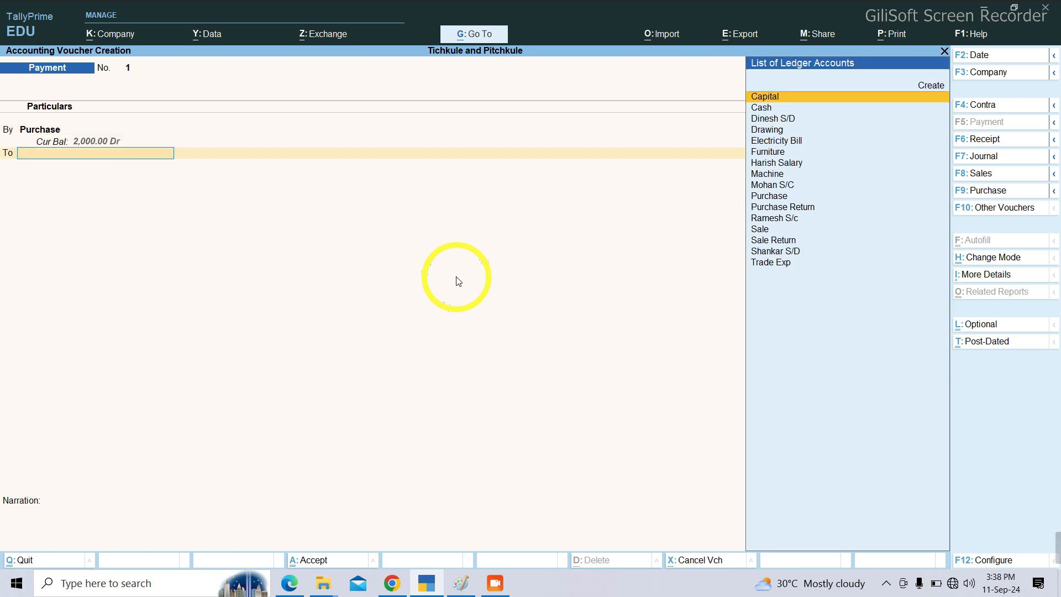
{"action": "key", "text": "Down"}
{"action": "key", "text": "Return"}
{"action": "key", "text": "Return"}
{"action": "key", "text": "Return"}
{"action": "key", "text": "Return"}
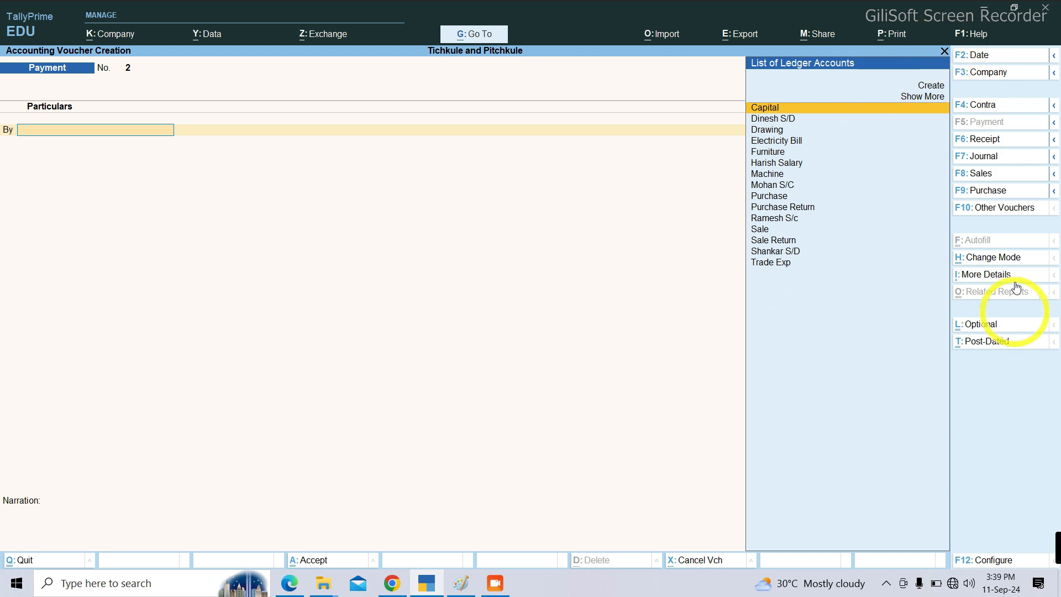
Step: Start a purchase voucher in As Voucher mode and leave the supplier invoice number and date blank
{"action": "left_click", "coordinate": [974, 195]}
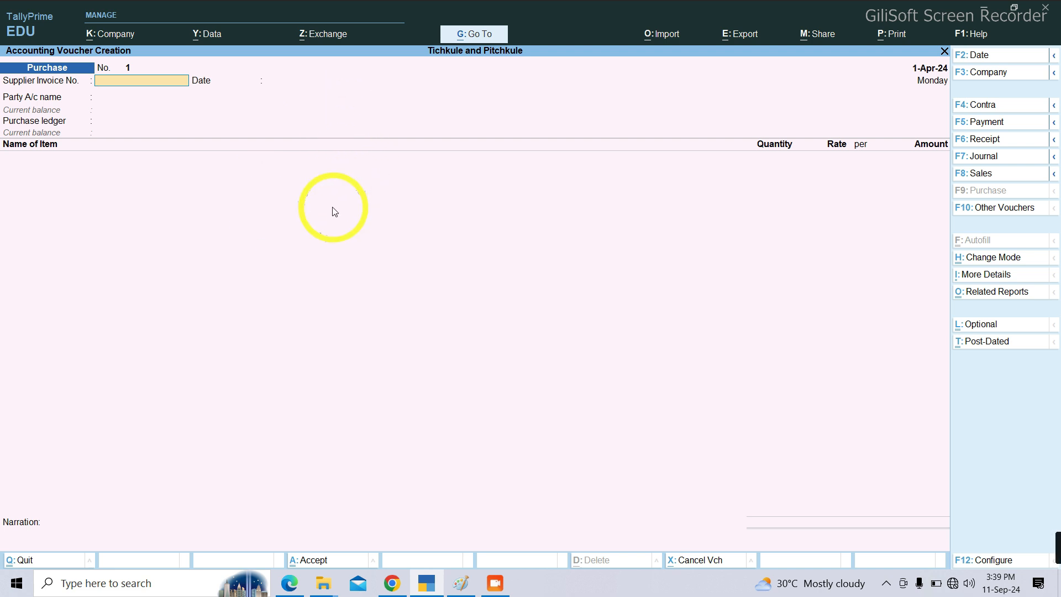
{"action": "key", "text": "ctrl+h"}
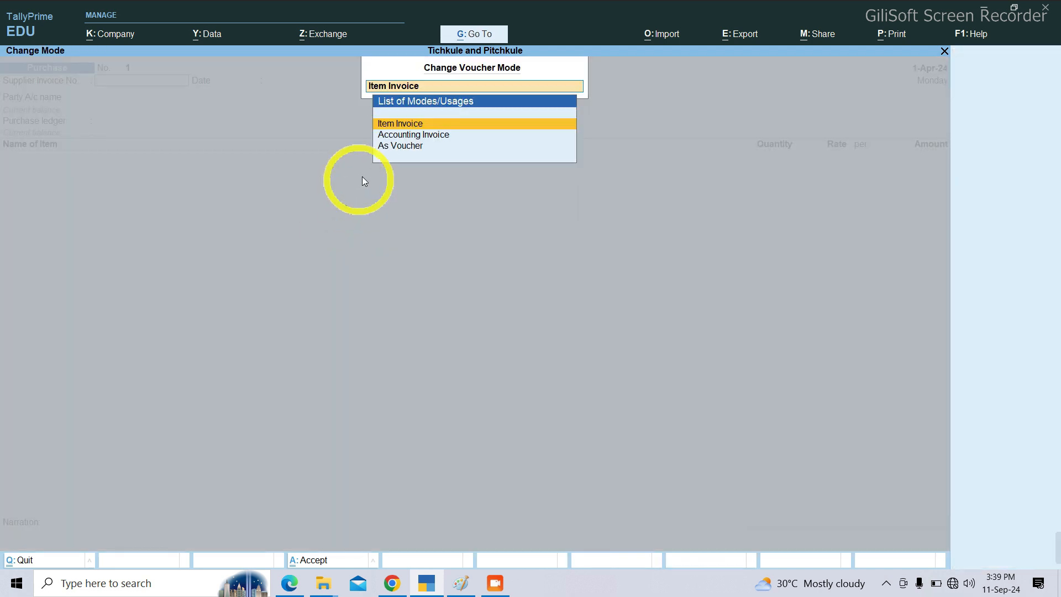
{"action": "left_click", "coordinate": [409, 147]}
{"action": "key", "text": "Return"}
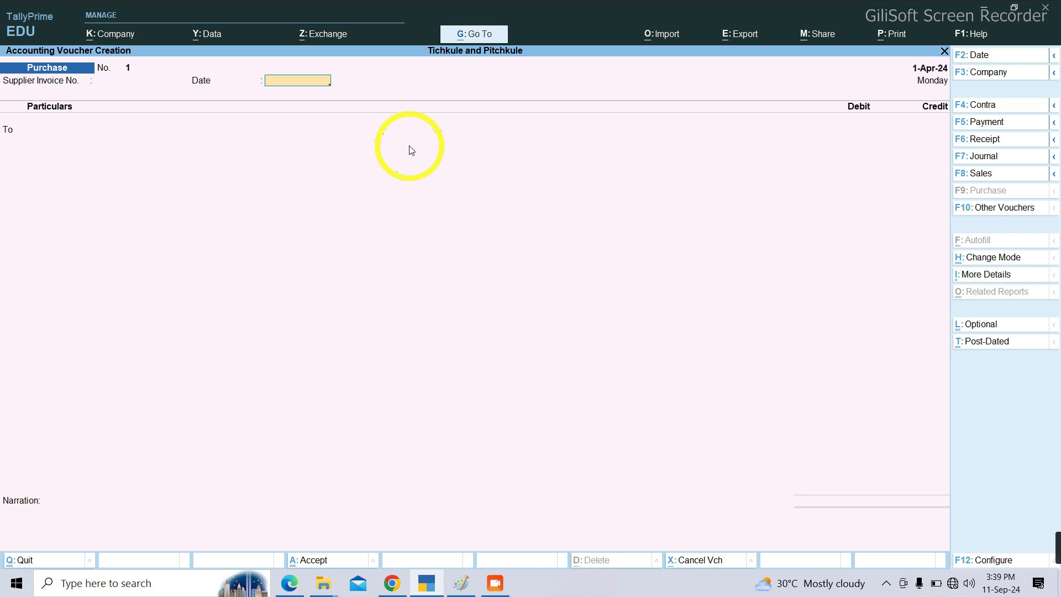
{"action": "key", "text": "Return"}
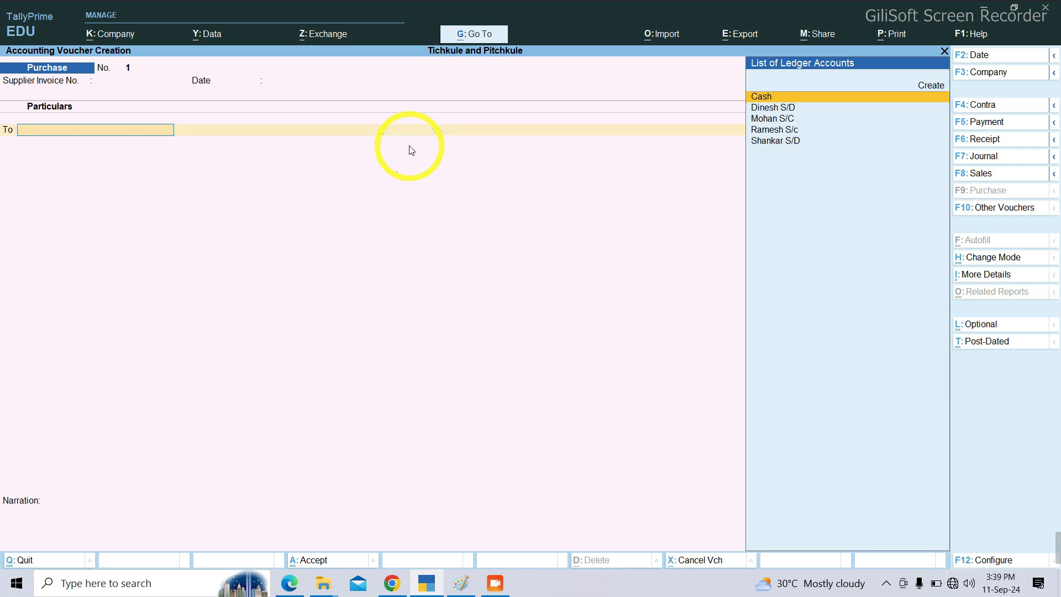
Step: Credit the third transaction's supplier in the purchase voucher, leaving the receipt details blank and accepting the default party details
{"action": "key", "text": "Down"}
{"action": "key", "text": "Down"}
{"action": "key", "text": "Return"}
{"action": "key", "text": "Return"}
{"action": "key", "text": "Return"}
{"action": "key", "text": "Return"}
{"action": "key", "text": "Return"}
{"action": "key", "text": "Return"}
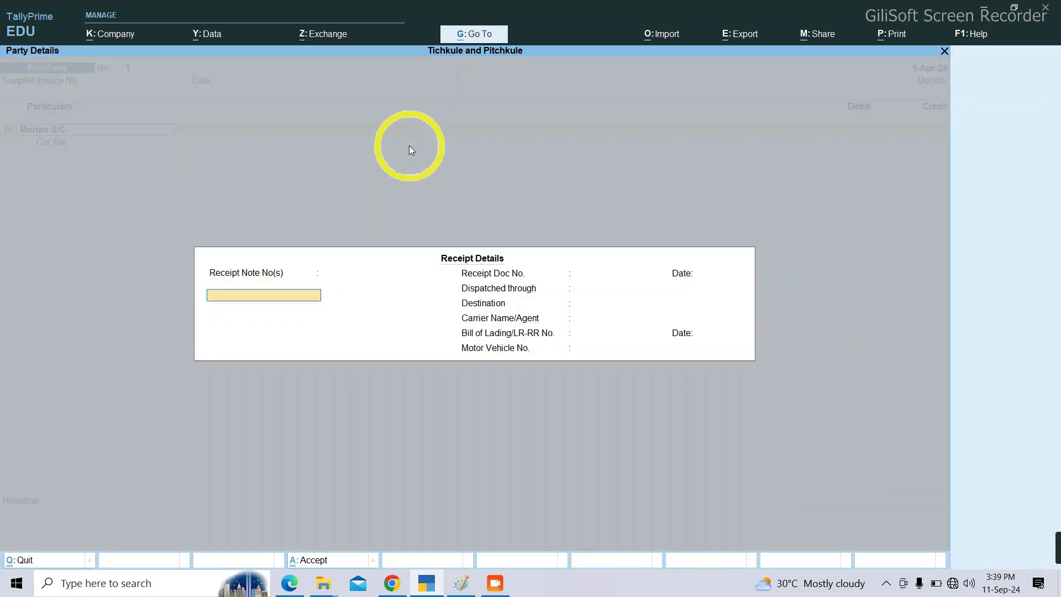
{"action": "key", "text": "Return"}
{"action": "key", "text": "Return"}
{"action": "key", "text": "Return"}
{"action": "key", "text": "Return"}
{"action": "key", "text": "Return"}
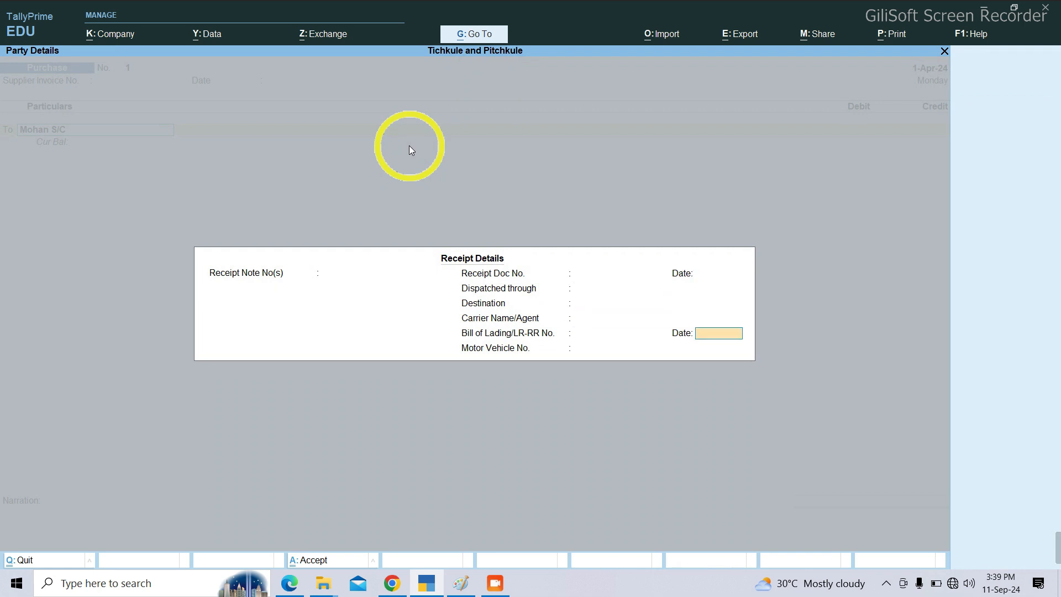
{"action": "key", "text": "Return"}
{"action": "key", "text": "Return"}
{"action": "key", "text": "Return"}
{"action": "key", "text": "Return"}
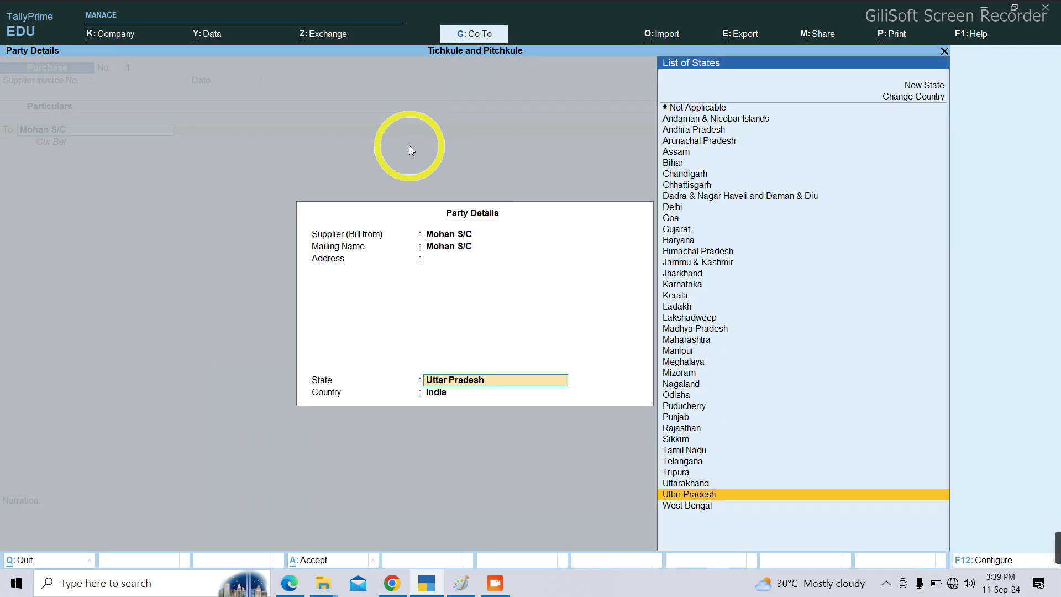
Step: Set the supplier's credit amount to 5000 and allocate it bill-wise as New Ref 1
{"action": "type", "text": "5000"}
{"action": "key", "text": "Return"}
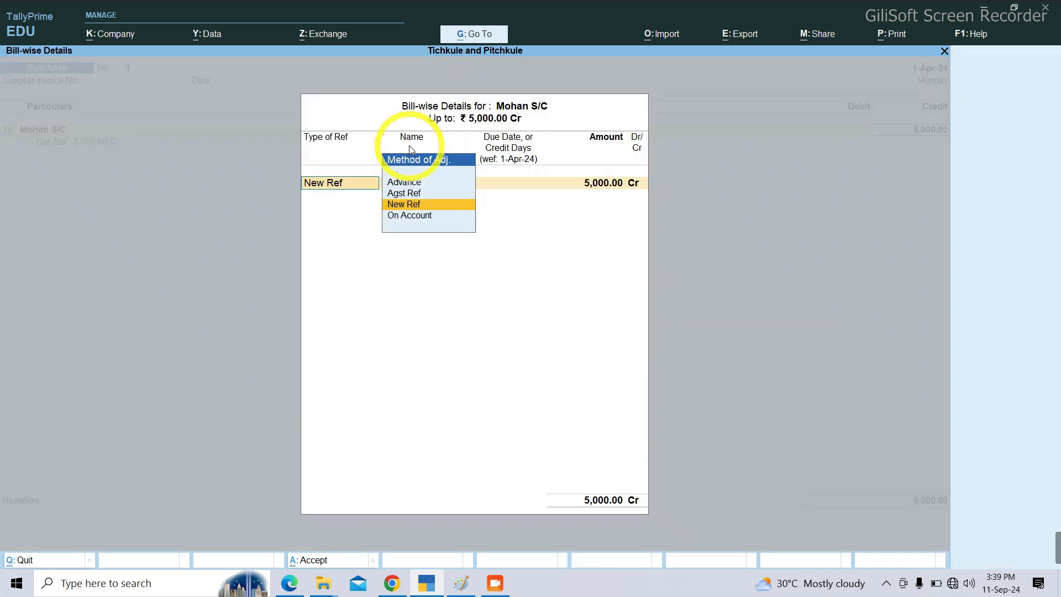
{"action": "key", "text": "Return"}
{"action": "key", "text": "Return"}
{"action": "key", "text": "Return"}
{"action": "key", "text": "Return"}
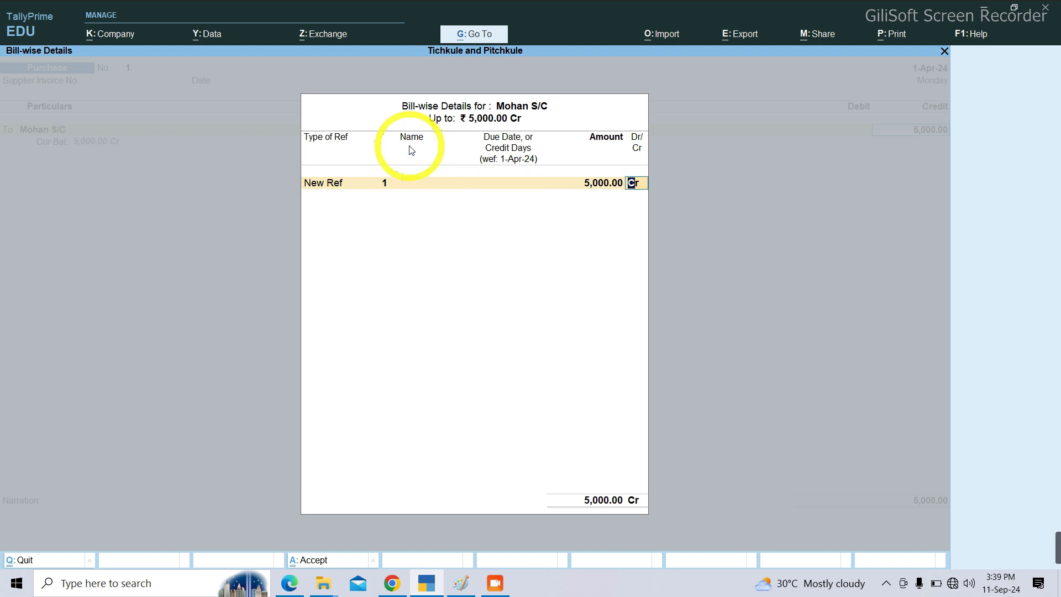
{"action": "key", "text": "Return"}
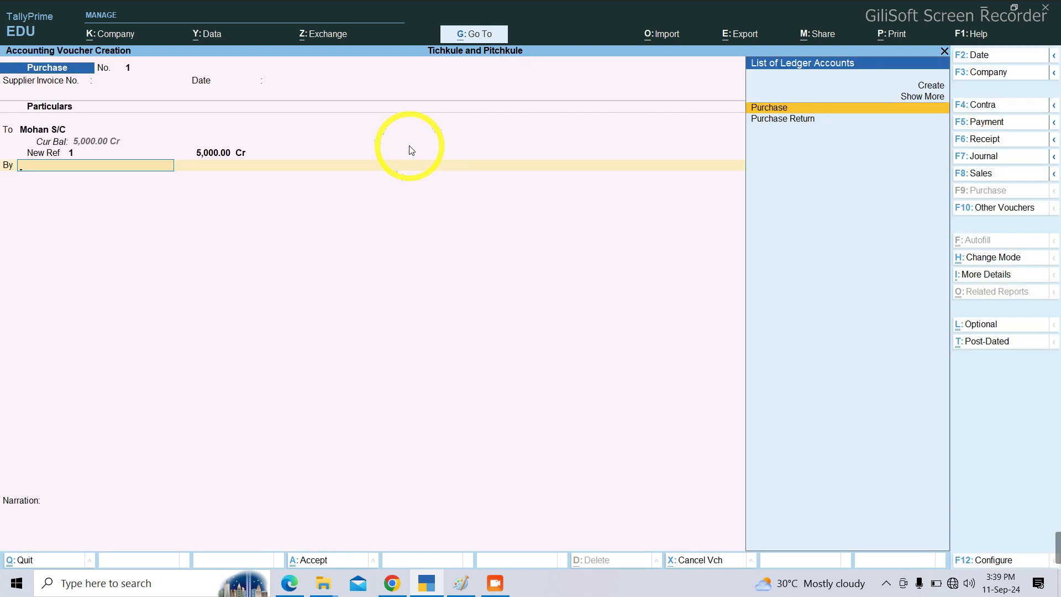
Step: Debit the Purchase ledger 5000 with no inventory allocations or narration and save the purchase voucher
{"action": "key", "text": "Return"}
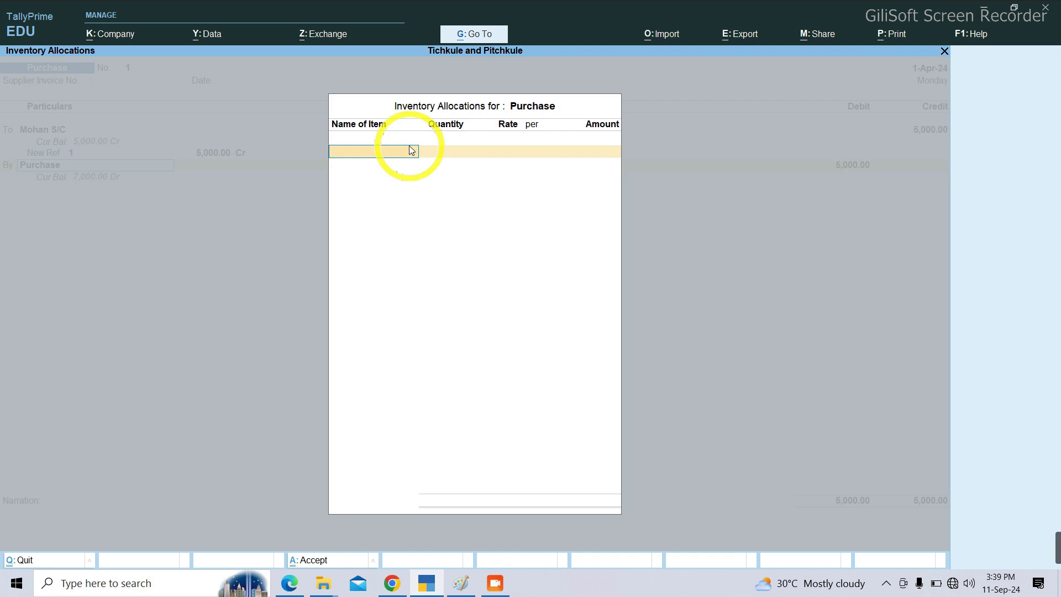
{"action": "key", "text": "Return"}
{"action": "key", "text": "Return"}
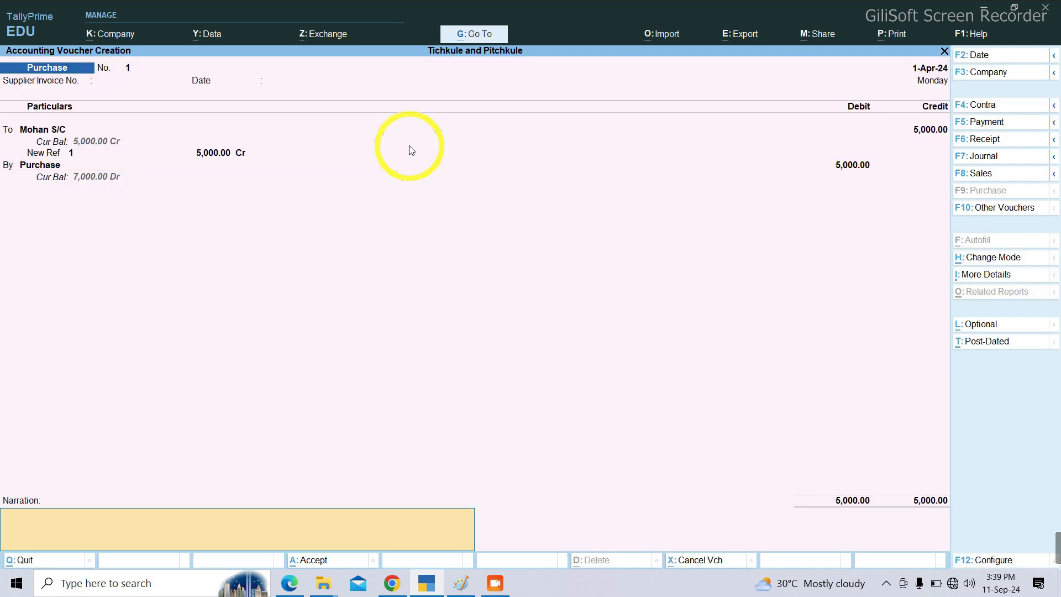
{"action": "key", "text": "Return"}
{"action": "key", "text": "Return"}
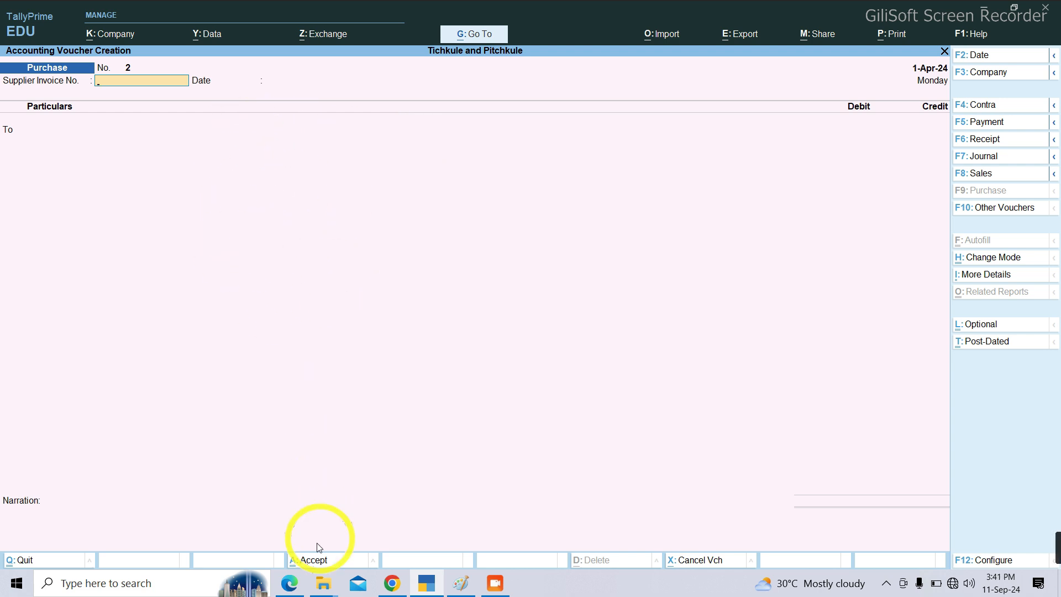
Step: Check the fourth transaction in the Edge PDF notes and save a TallyPrime payment voucher debiting Machine 1000 and crediting Cash
{"action": "left_click", "coordinate": [289, 586]}
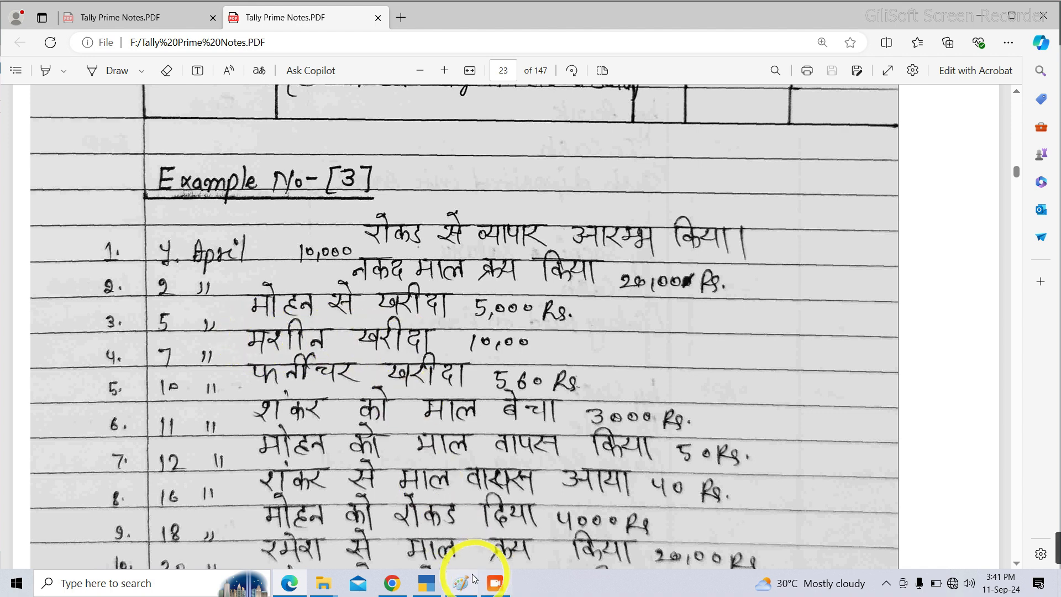
{"action": "left_click", "coordinate": [423, 585]}
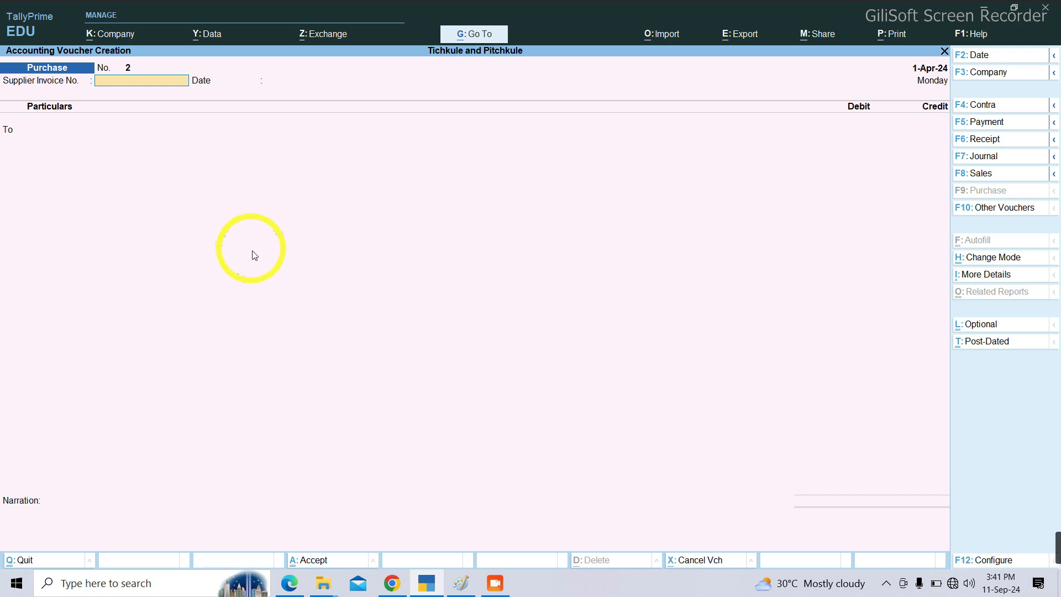
{"action": "left_click", "coordinate": [987, 124]}
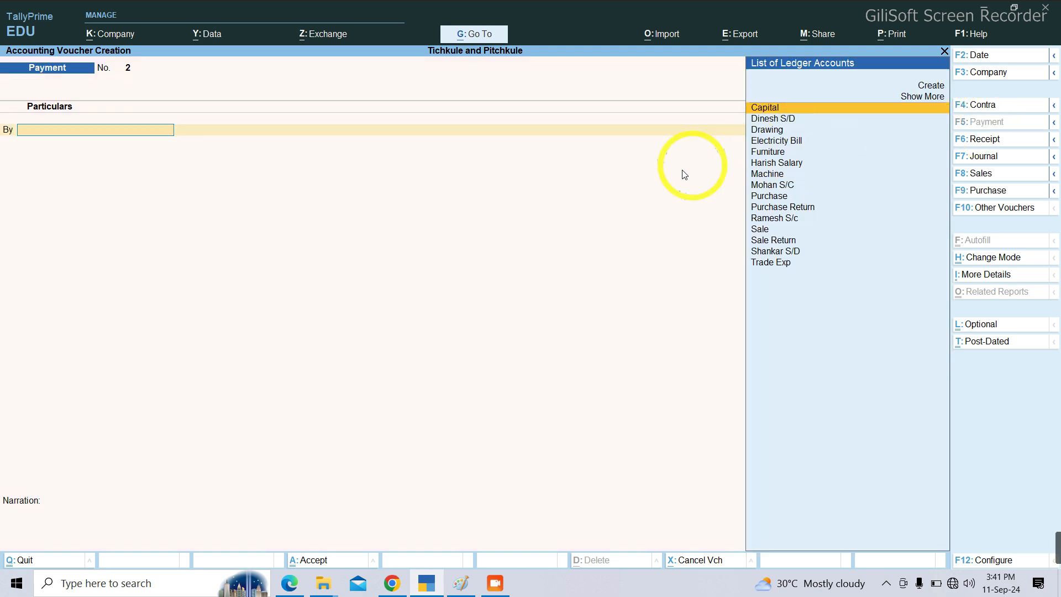
{"action": "type", "text": "M"}
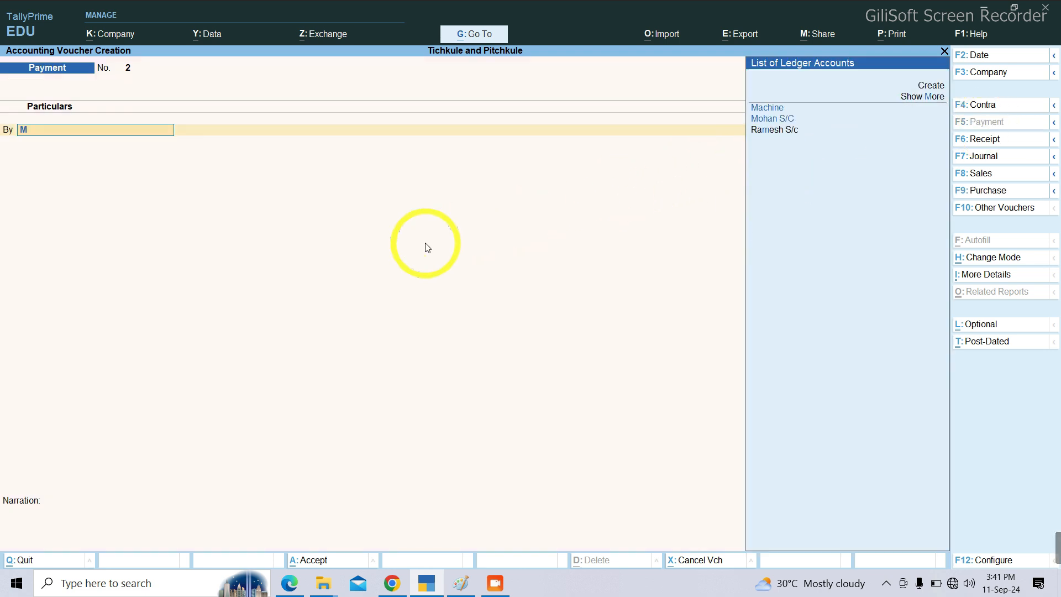
{"action": "key", "text": "Return"}
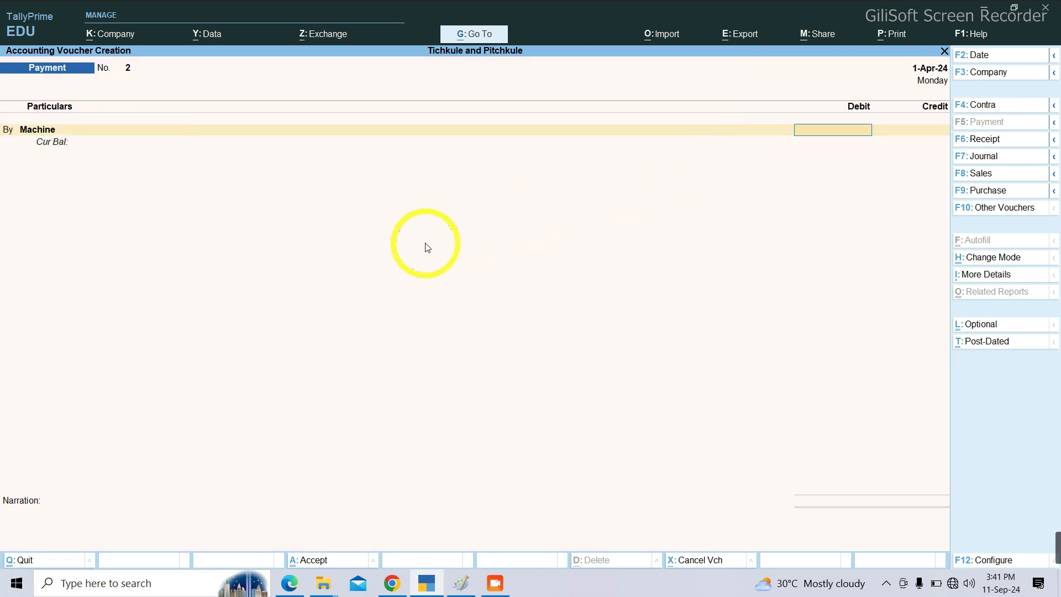
{"action": "type", "text": "1000"}
{"action": "key", "text": "Return"}
{"action": "key", "text": "Return"}
{"action": "type", "text": "Cas"}
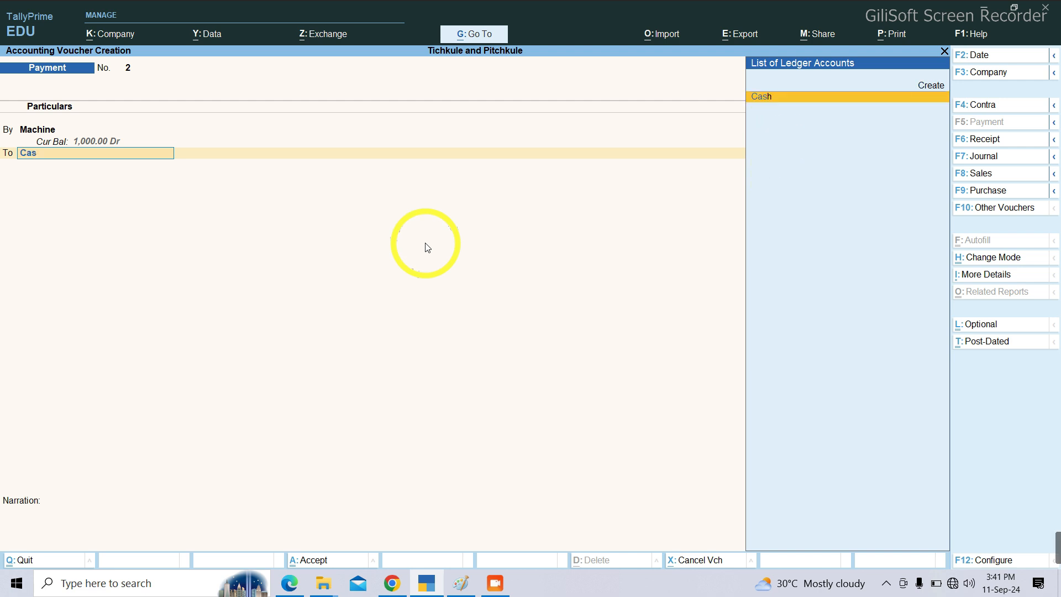
{"action": "key", "text": "Return"}
{"action": "key", "text": "Return"}
{"action": "key", "text": "Return"}
{"action": "key", "text": "Return"}
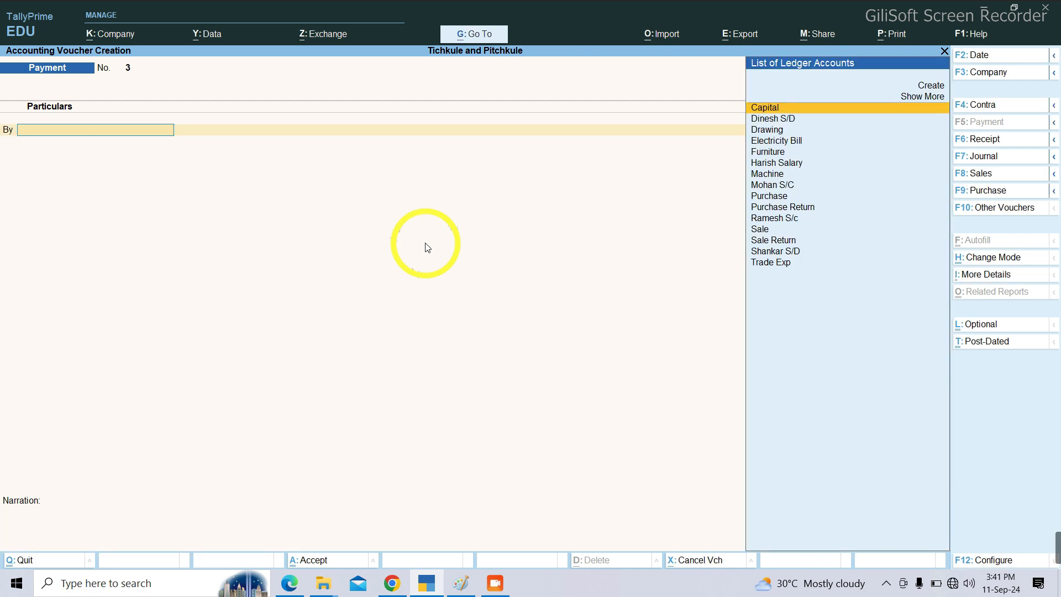
Step: Check the fifth transaction in the Edge PDF notes and save a TallyPrime payment voucher debiting Furniture 560 and crediting Cash
{"action": "left_click", "coordinate": [289, 583]}
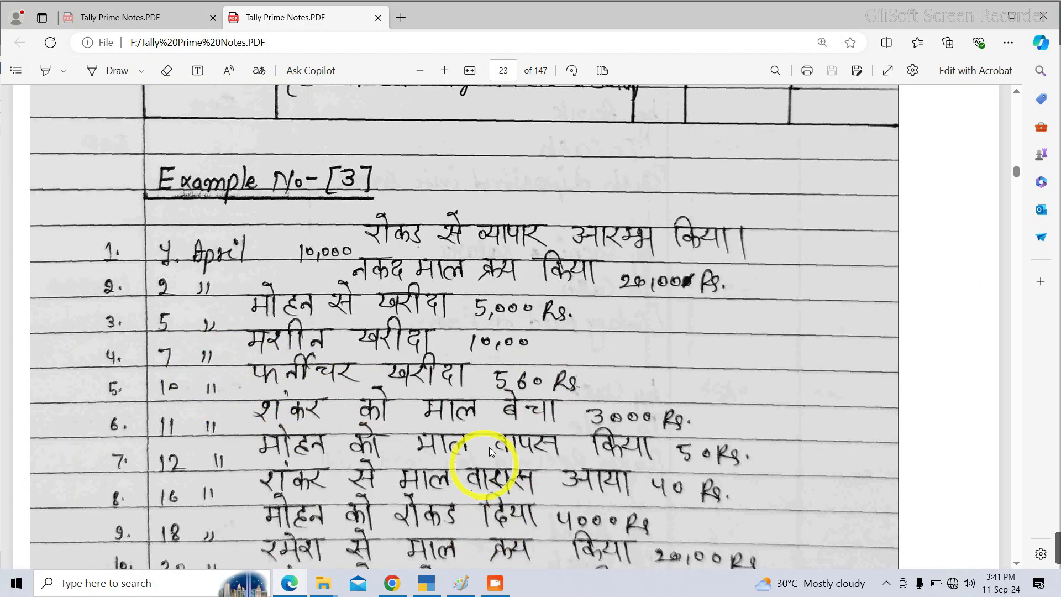
{"action": "left_click", "coordinate": [426, 583]}
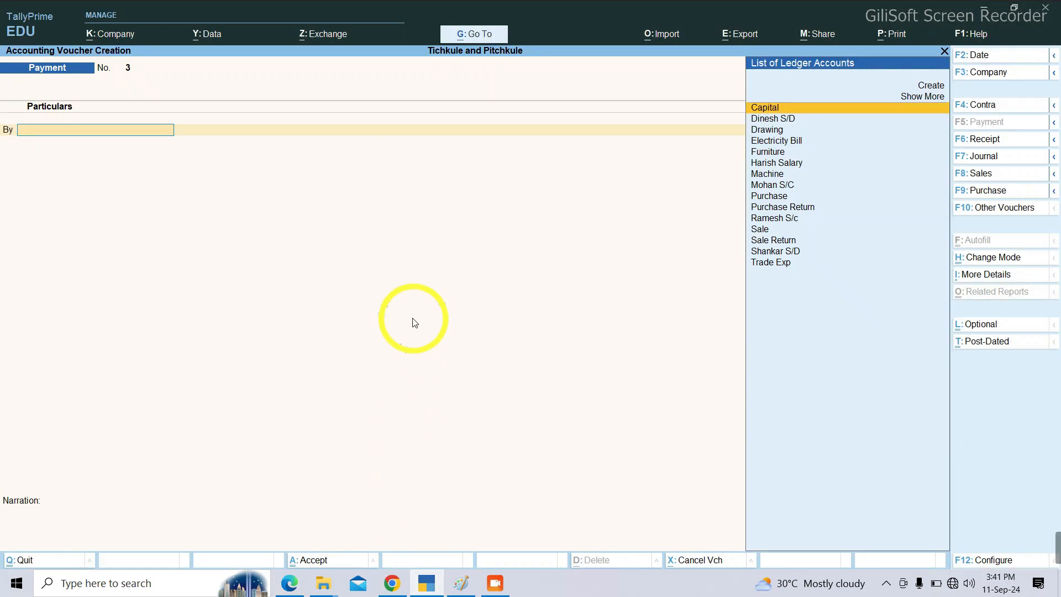
{"action": "type", "text": "F"}
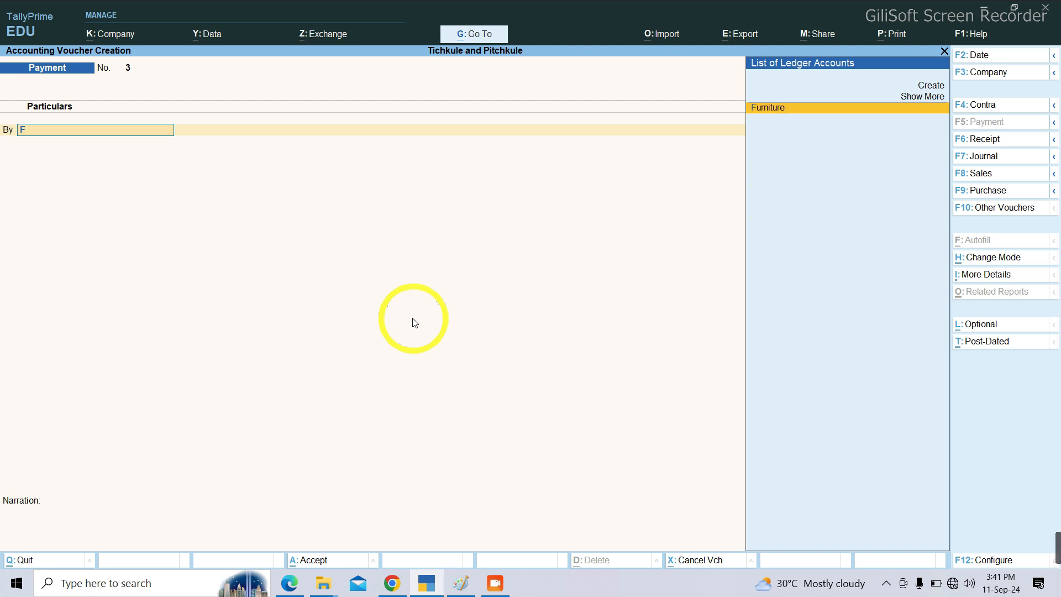
{"action": "key", "text": "Return"}
{"action": "type", "text": "560"}
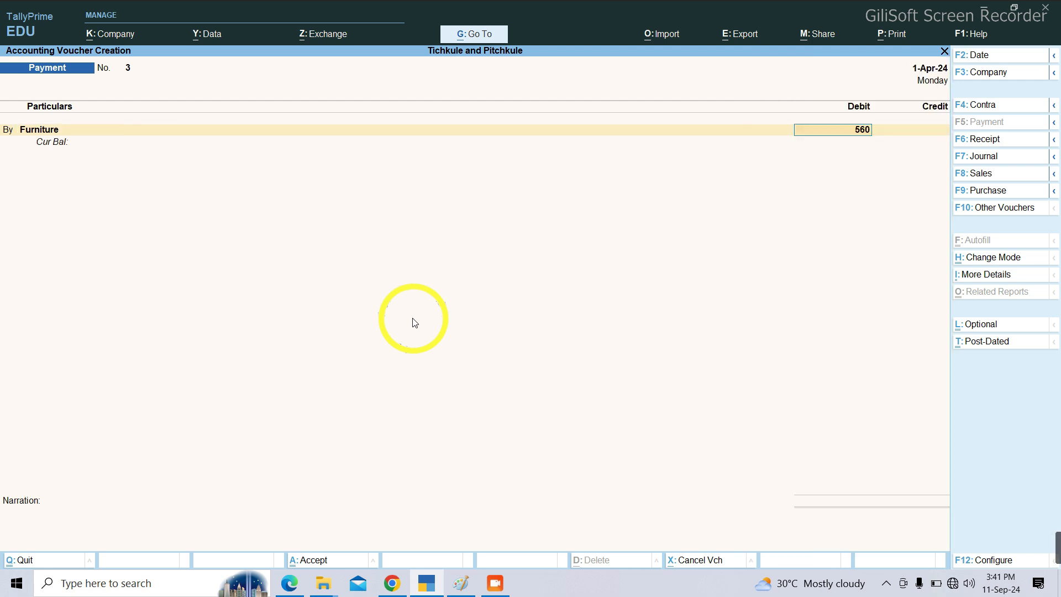
{"action": "key", "text": "Return"}
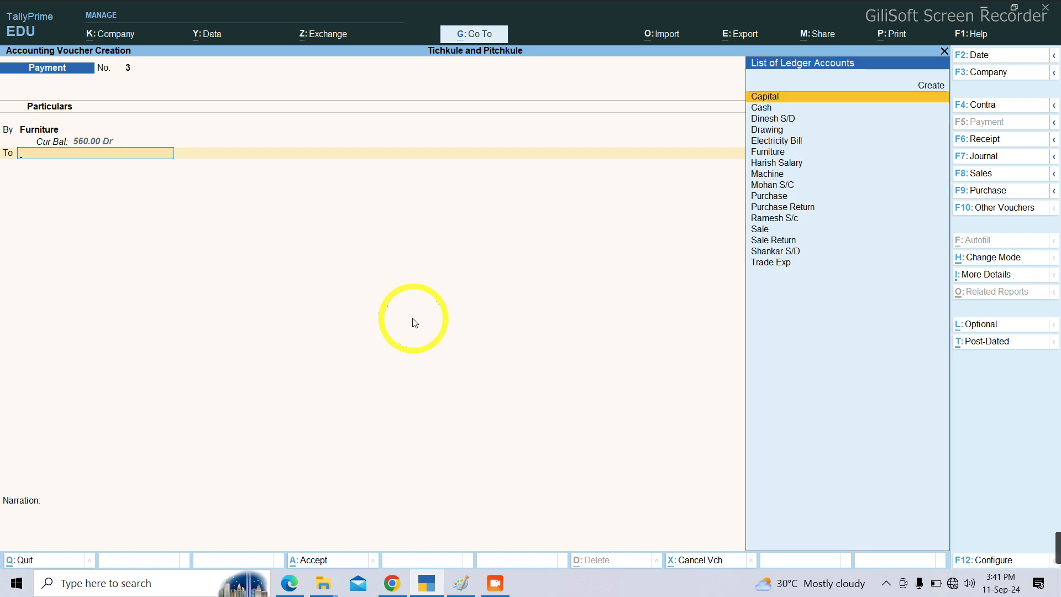
{"action": "type", "text": "Cash"}
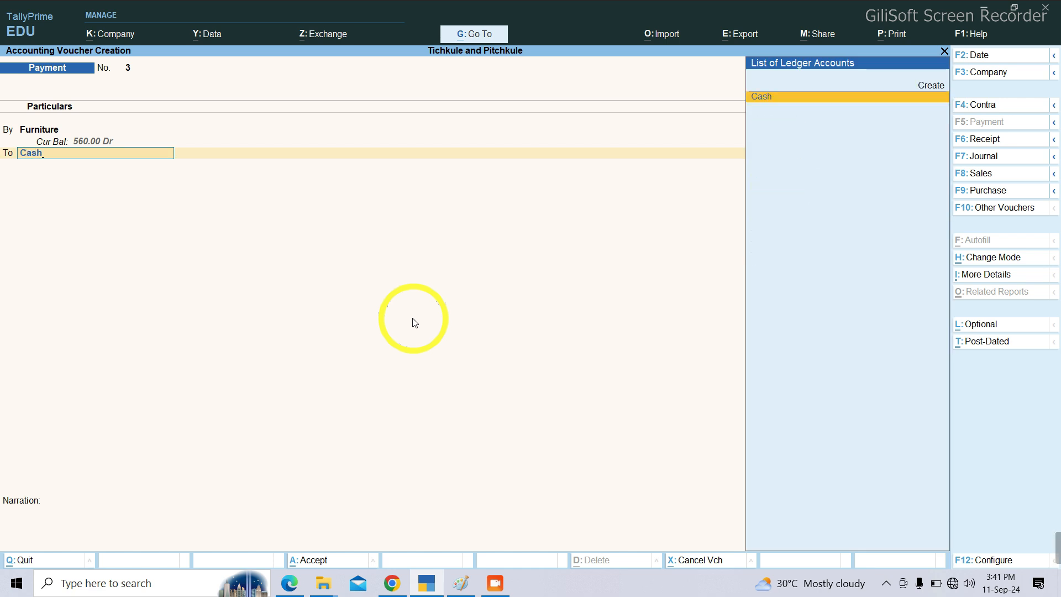
{"action": "key", "text": "Return"}
{"action": "key", "text": "Return"}
{"action": "key", "text": "Return"}
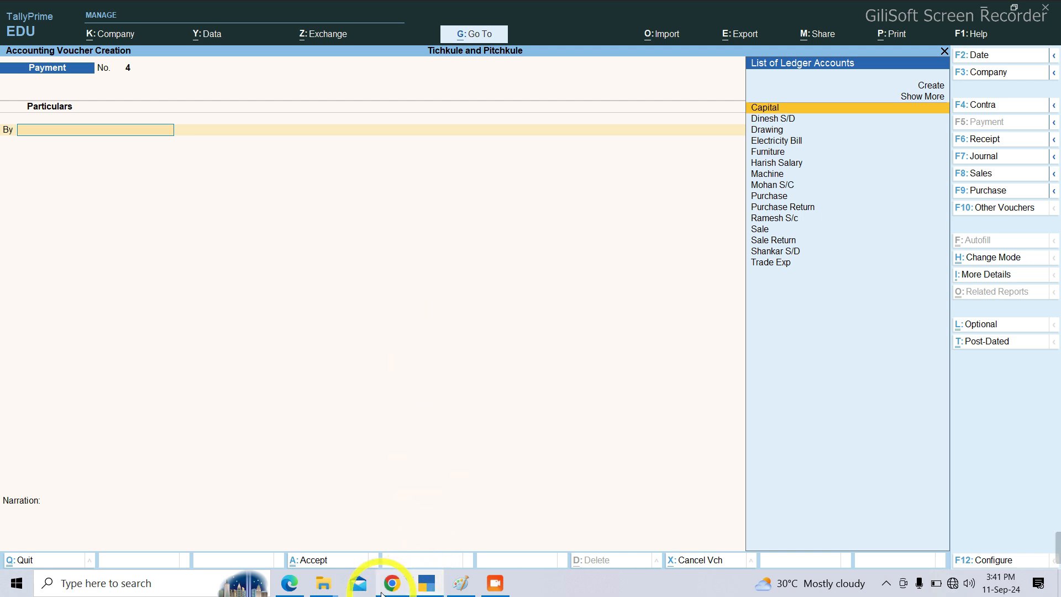
Step: Check the sixth transaction in the Edge PDF notes and start a TallyPrime sales voucher in As Voucher mode
{"action": "mouse_move", "coordinate": [381, 594]}
{"action": "left_click", "coordinate": [289, 583]}
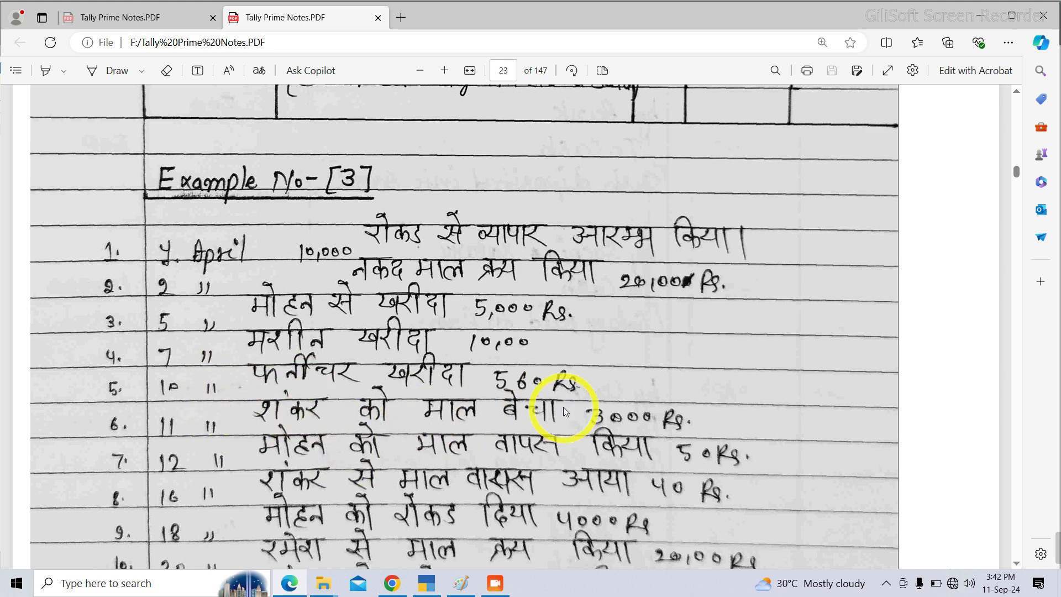
{"action": "left_click", "coordinate": [423, 583]}
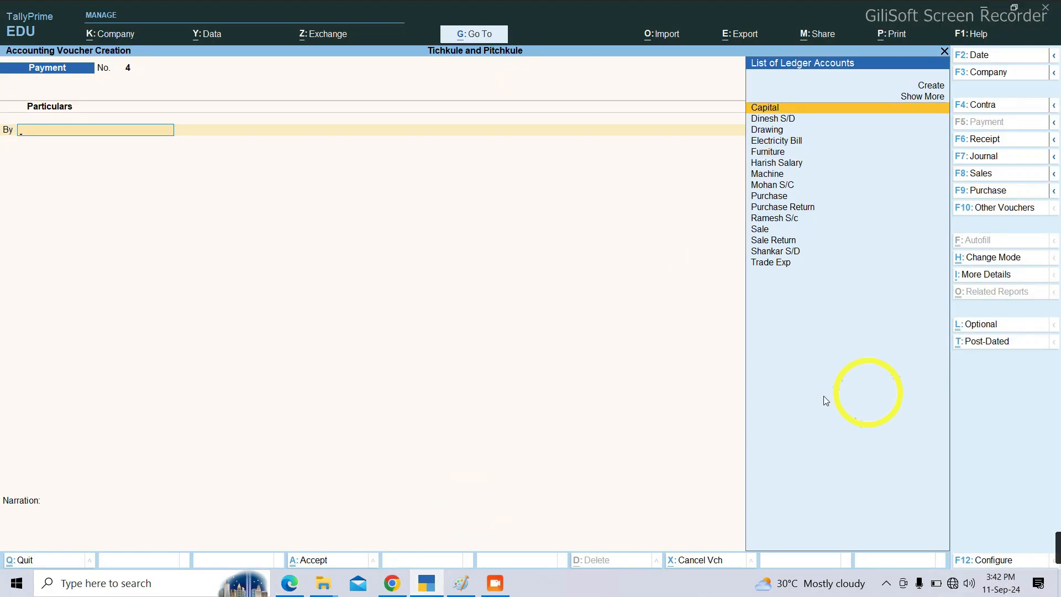
{"action": "left_click", "coordinate": [977, 177]}
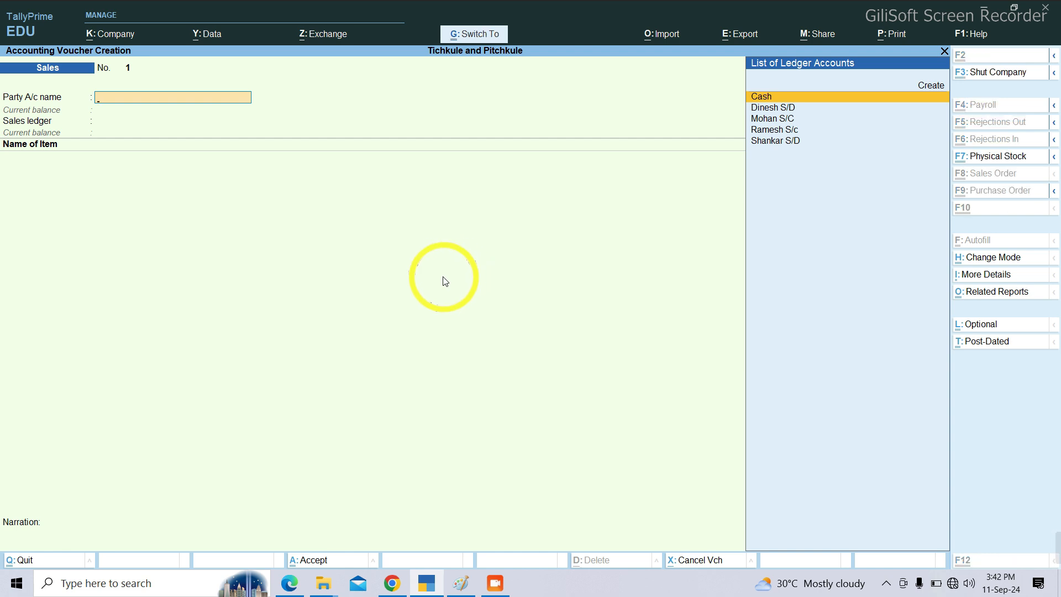
{"action": "key", "text": "ctrl+h"}
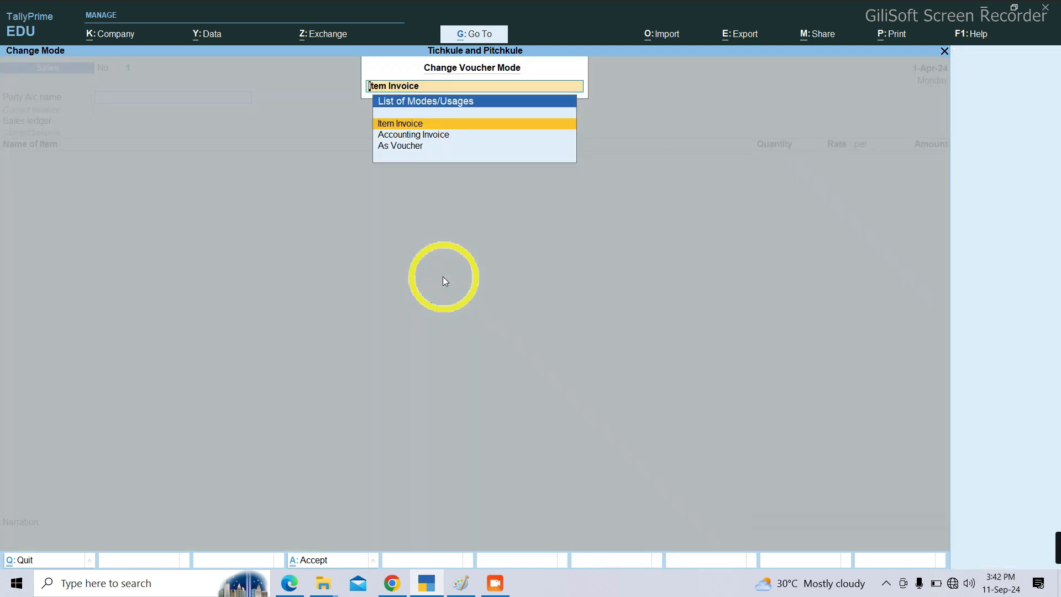
{"action": "key", "text": "Down"}
{"action": "key", "text": "Down"}
{"action": "key", "text": "Return"}
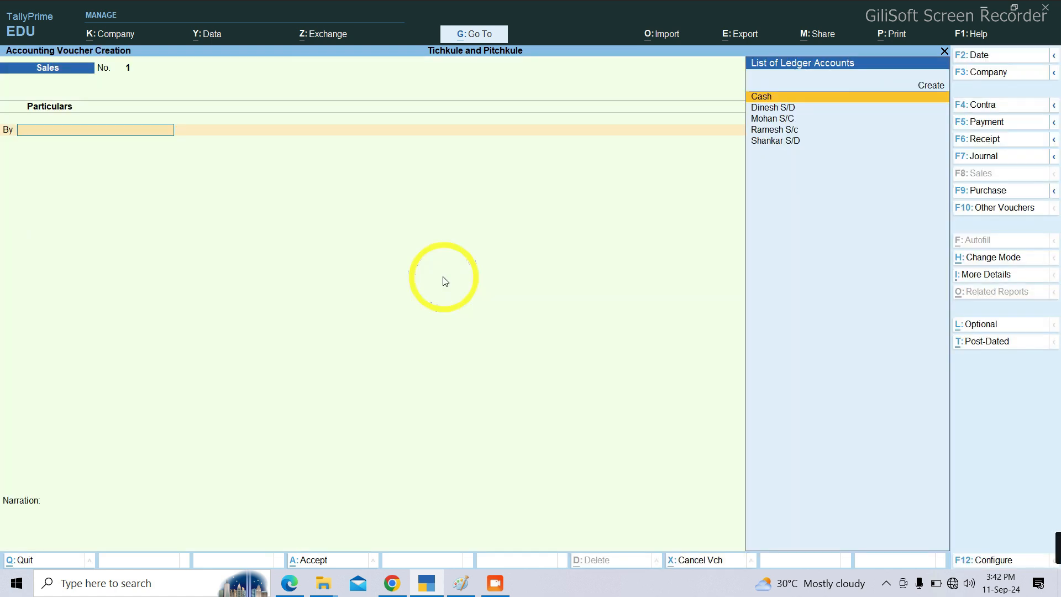
Step: Debit the sixth transaction's customer in the sales voucher, leaving the dispatch details blank and accepting the default party details
{"action": "type", "text": "S"}
{"action": "key", "text": "Return"}
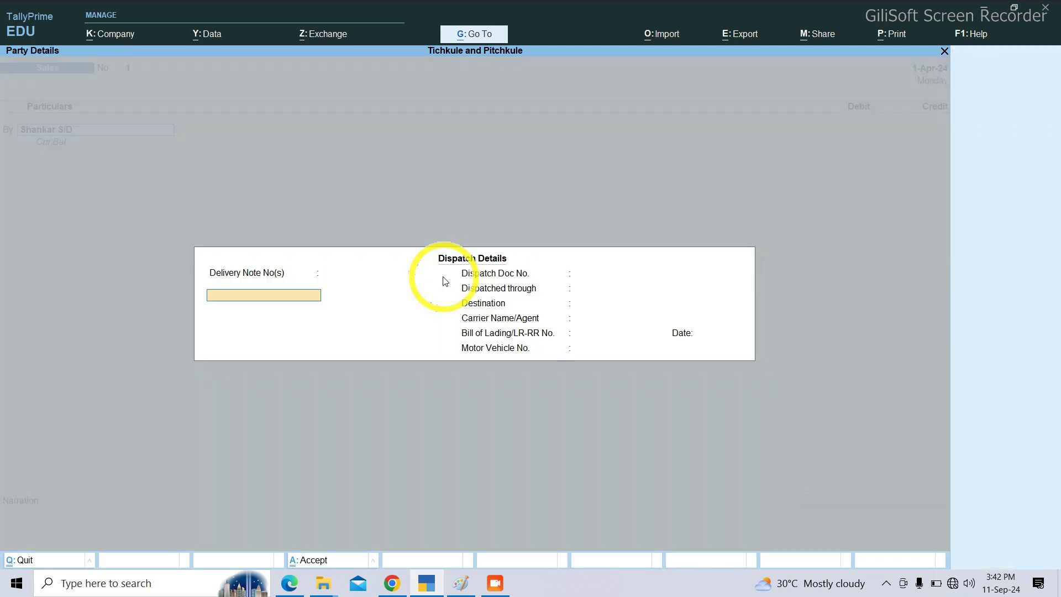
{"action": "key", "text": "Return"}
{"action": "key", "text": "Return"}
{"action": "key", "text": "Return"}
{"action": "key", "text": "Return"}
{"action": "key", "text": "Return"}
{"action": "key", "text": "Return"}
{"action": "key", "text": "Return"}
{"action": "key", "text": "Return"}
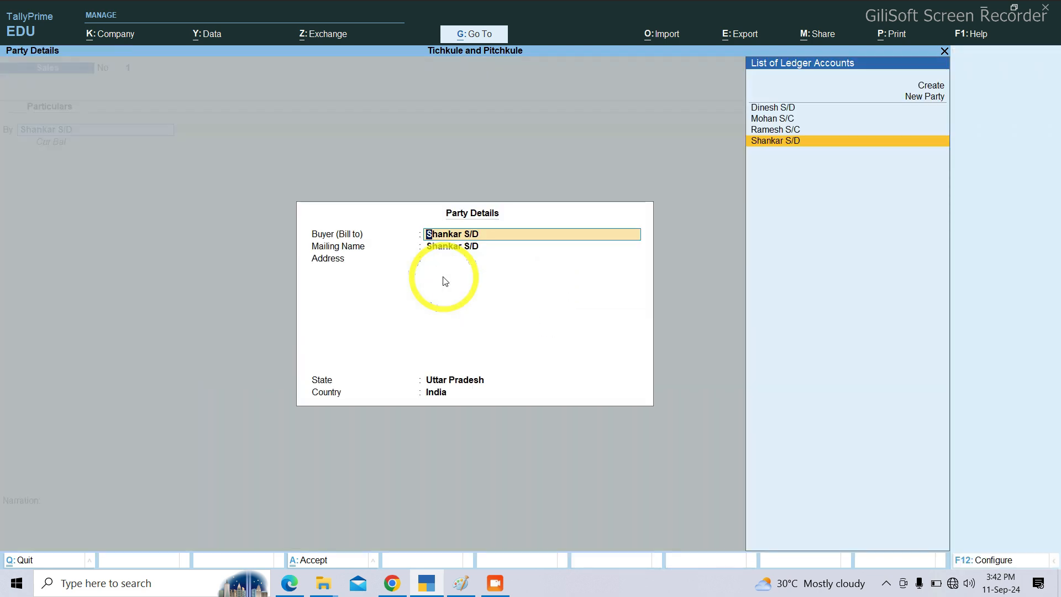
{"action": "key", "text": "Return"}
{"action": "key", "text": "Return"}
{"action": "key", "text": "Return"}
{"action": "key", "text": "Return"}
{"action": "key", "text": "Return"}
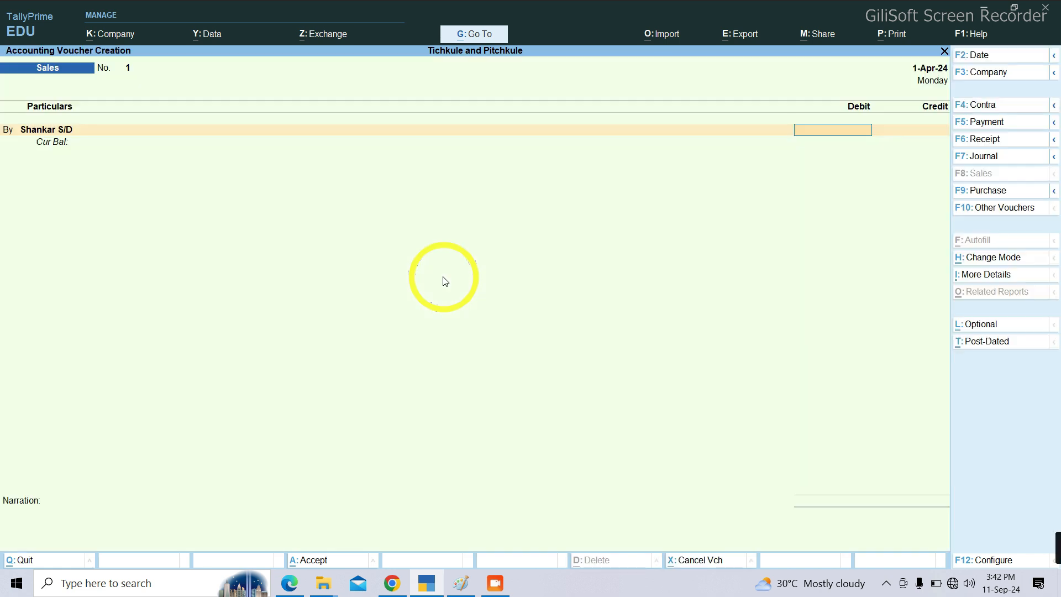
Step: Set the customer's debit amount to 3,000 and allocate it bill-wise as New Ref 1
{"action": "type", "text": "3,000"}
{"action": "key", "text": "Return"}
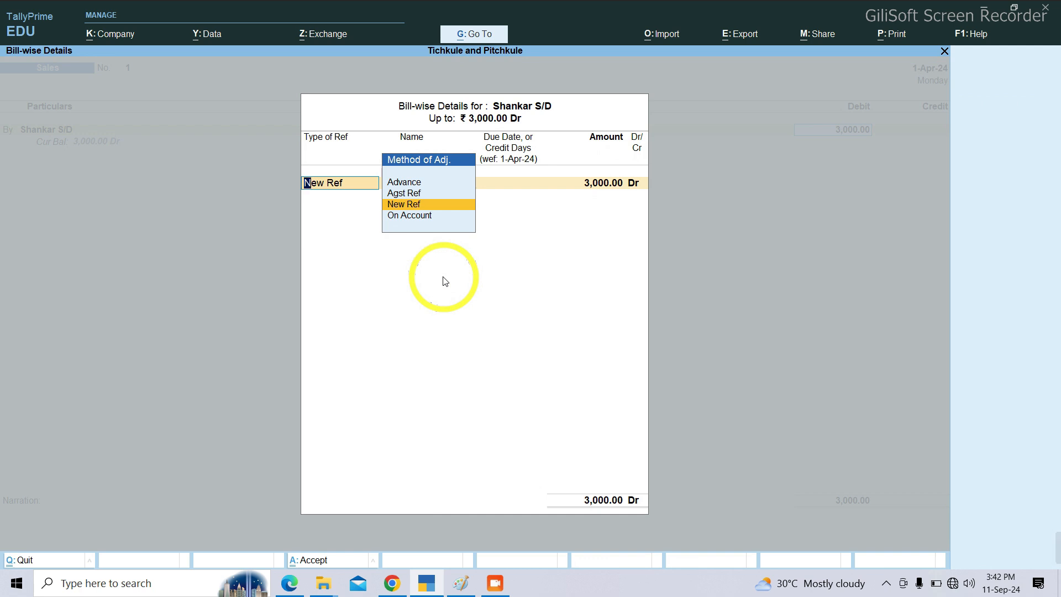
{"action": "key", "text": "Return"}
{"action": "key", "text": "Return"}
{"action": "key", "text": "Return"}
{"action": "key", "text": "Return"}
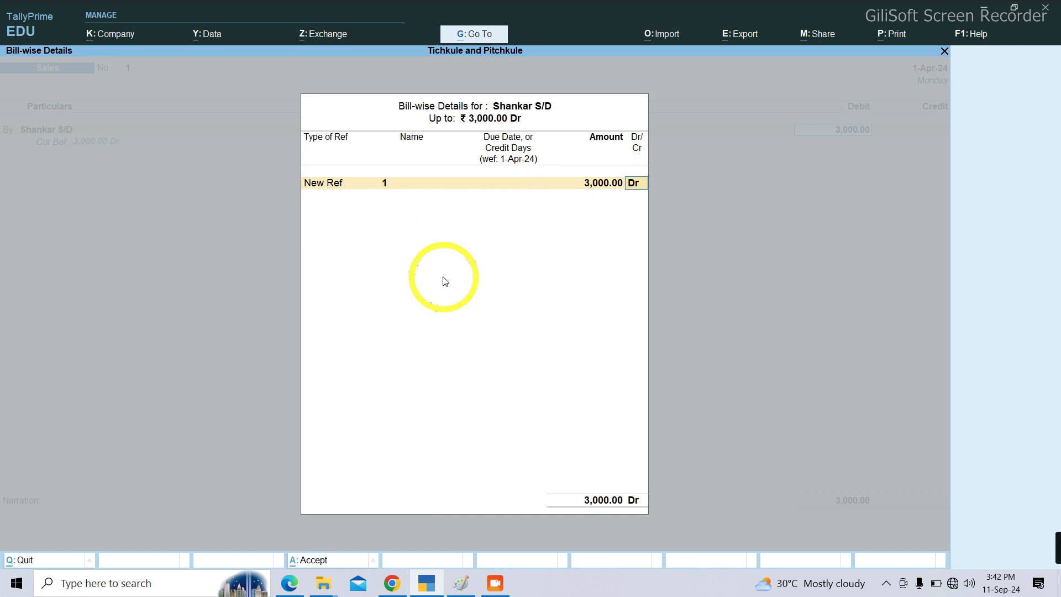
{"action": "key", "text": "Return"}
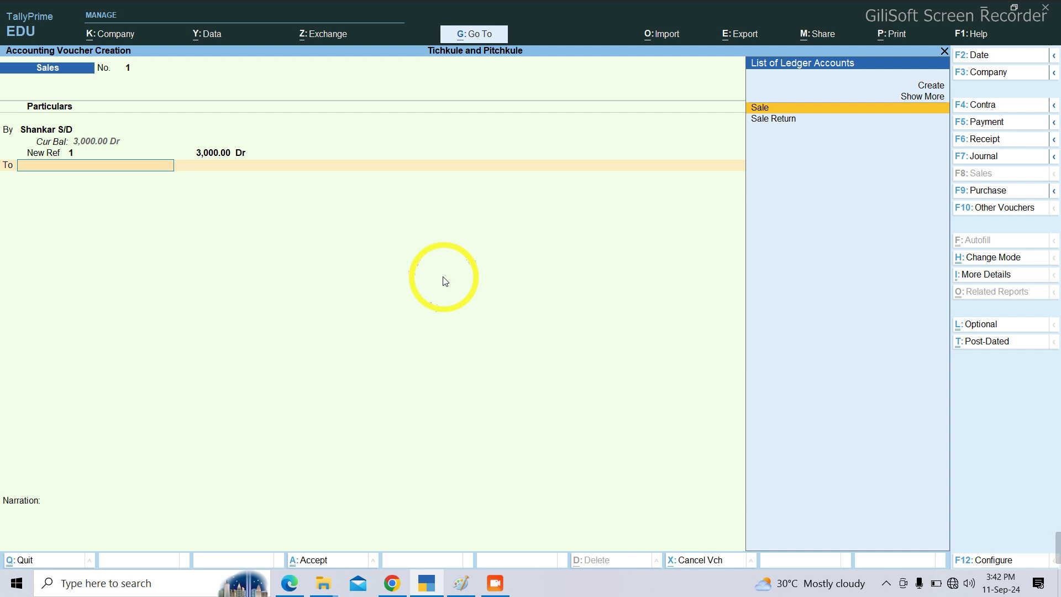
Step: Credit the Sale ledger 3,000 and save the sales voucher without a narration
{"action": "key", "text": "Return"}
{"action": "key", "text": "Return"}
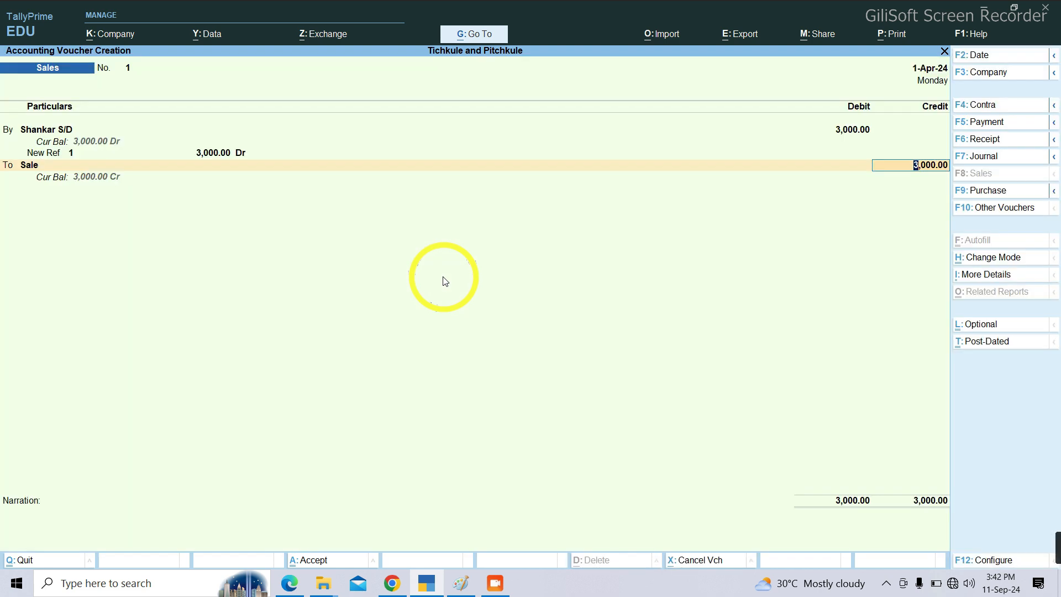
{"action": "key", "text": "Return"}
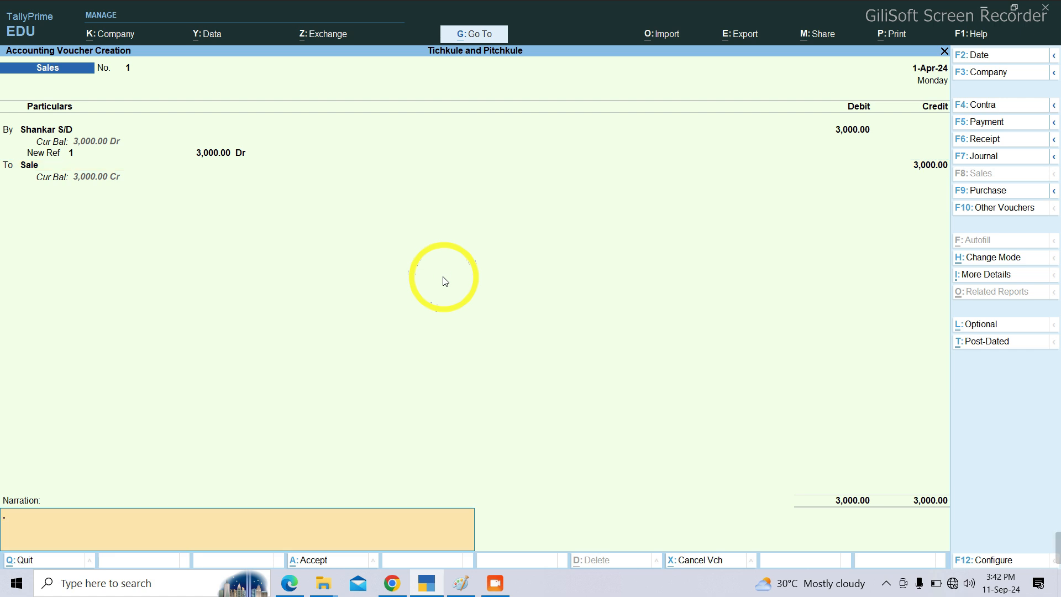
{"action": "key", "text": "Return"}
{"action": "key", "text": "Return"}
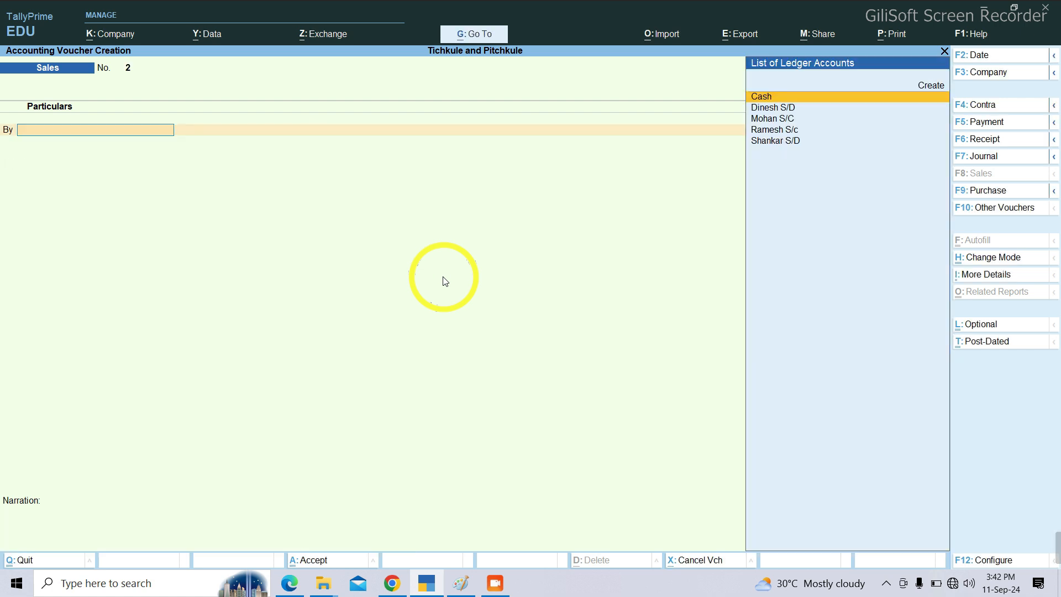
Step: Check the seventh transaction in the Edge PDF notes and start a Debit Note voucher in TallyPrime
{"action": "left_click", "coordinate": [290, 584]}
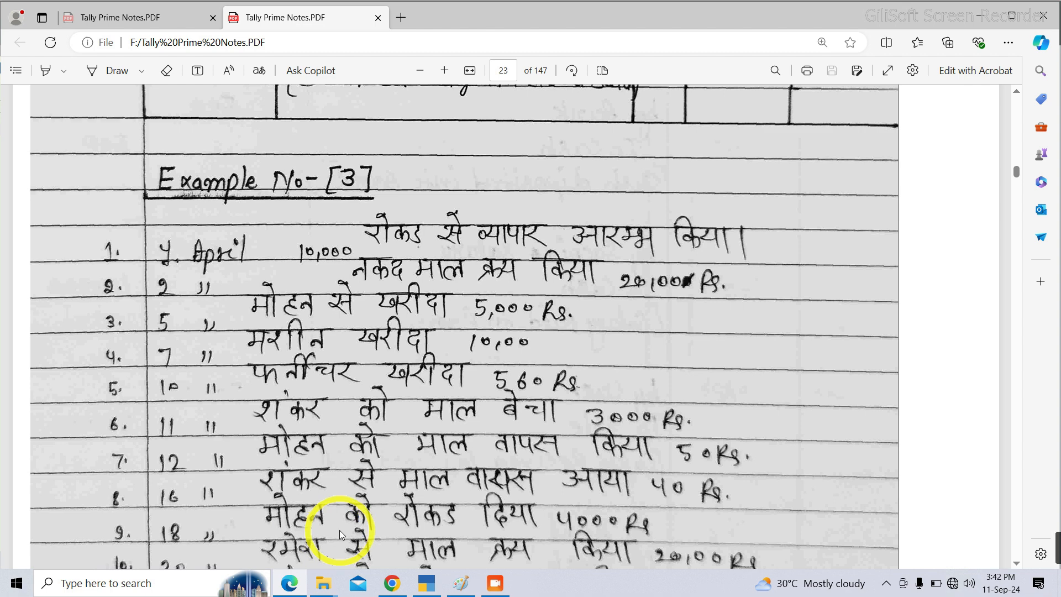
{"action": "scroll", "coordinate": [339, 529], "scroll_direction": "down", "scroll_amount": 1}
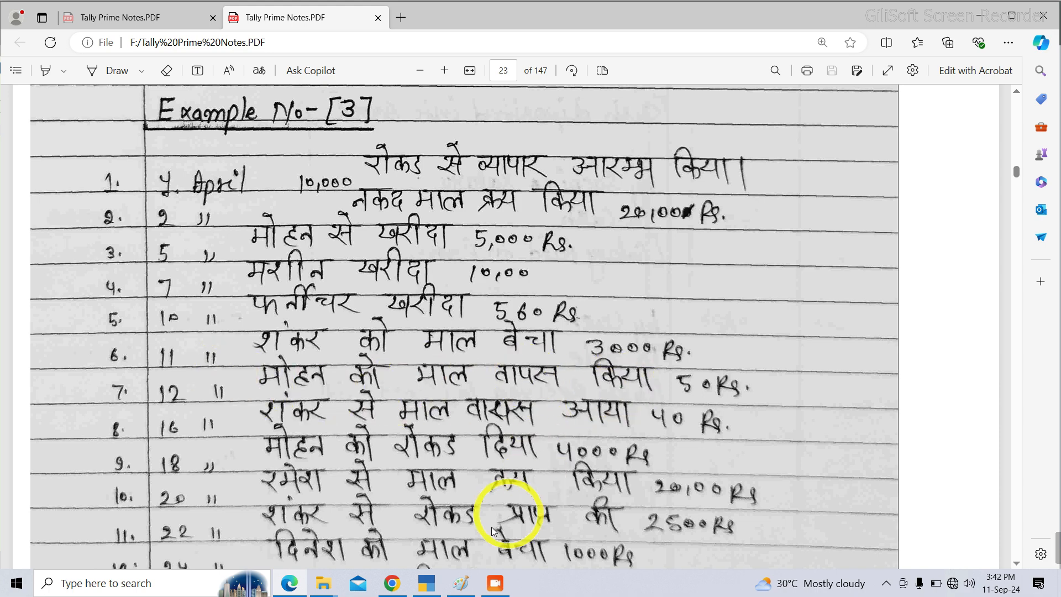
{"action": "left_click", "coordinate": [426, 583]}
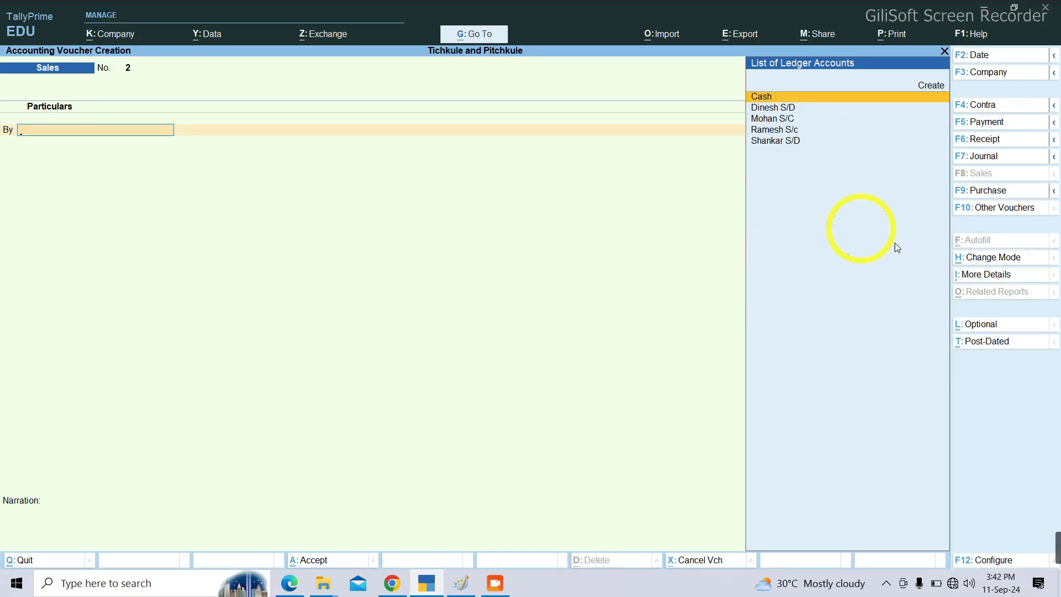
{"action": "left_click", "coordinate": [995, 215]}
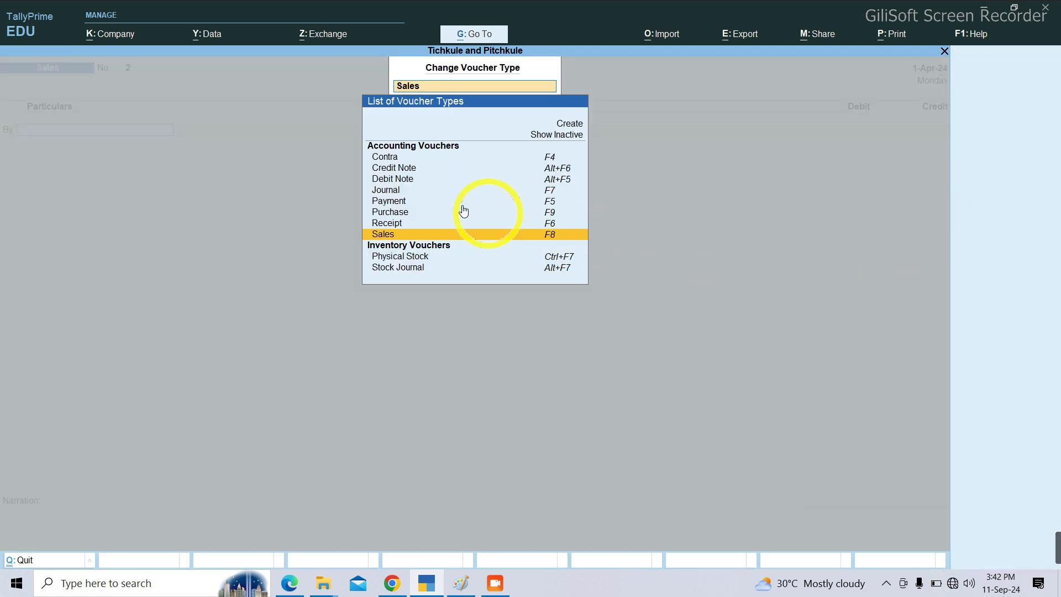
{"action": "left_click", "coordinate": [386, 182]}
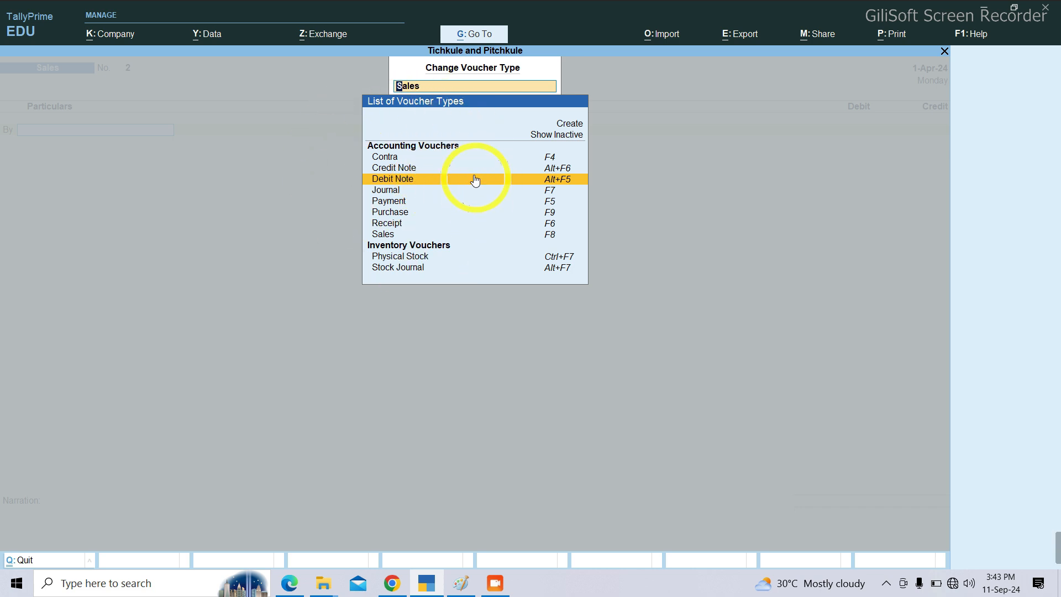
{"action": "left_click", "coordinate": [420, 179]}
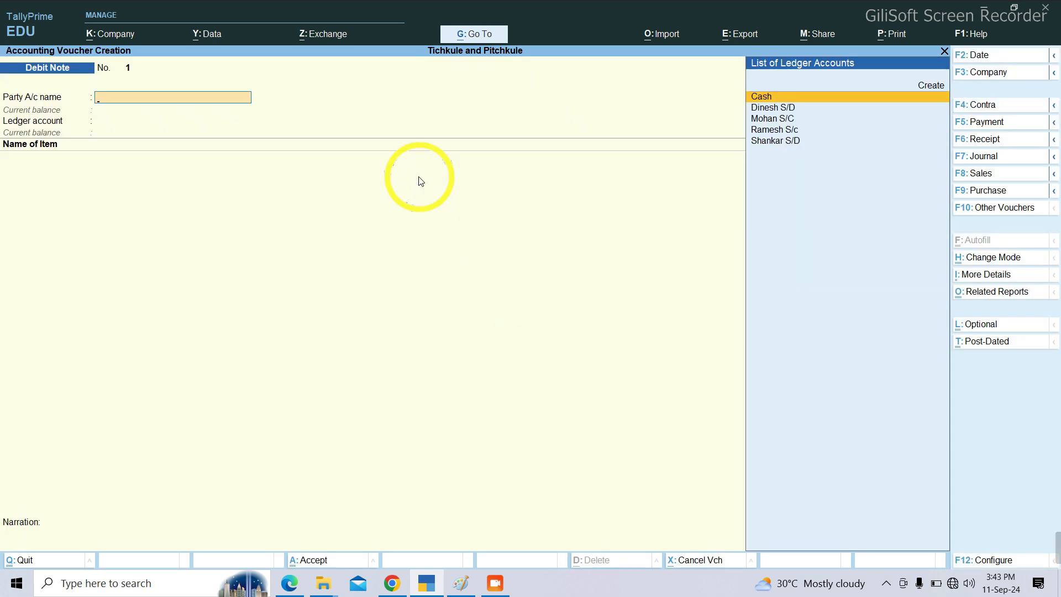
{"action": "key", "text": "Return"}
{"action": "key", "text": "Return"}
{"action": "key", "text": "Return"}
{"action": "key", "text": "Return"}
{"action": "key", "text": "Return"}
{"action": "key", "text": "Return"}
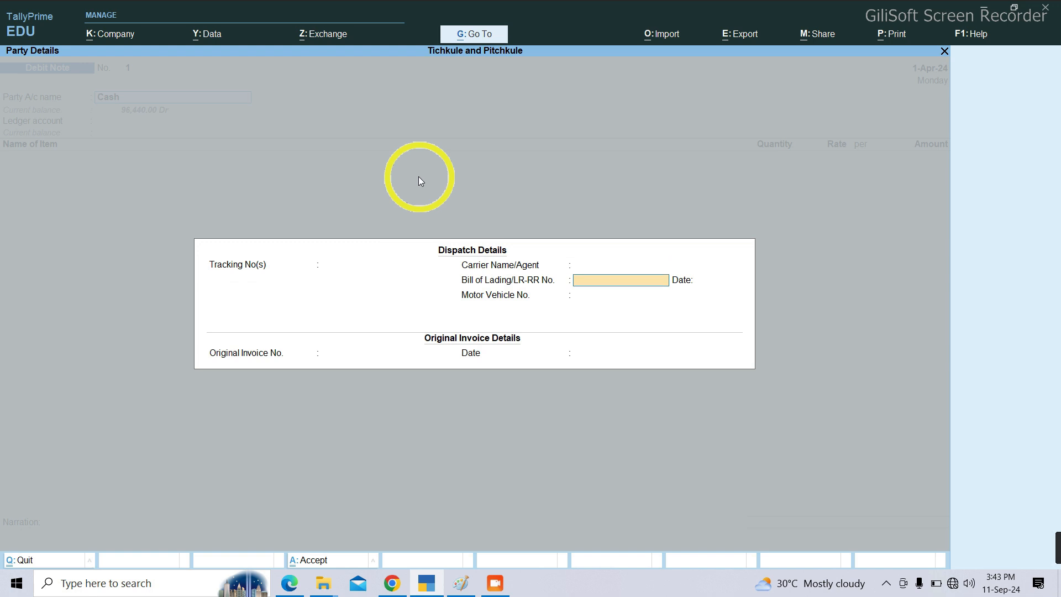
{"action": "key", "text": "Return"}
{"action": "key", "text": "Return"}
{"action": "key", "text": "Return"}
{"action": "key", "text": "Return"}
{"action": "key", "text": "Return"}
{"action": "key", "text": "Return"}
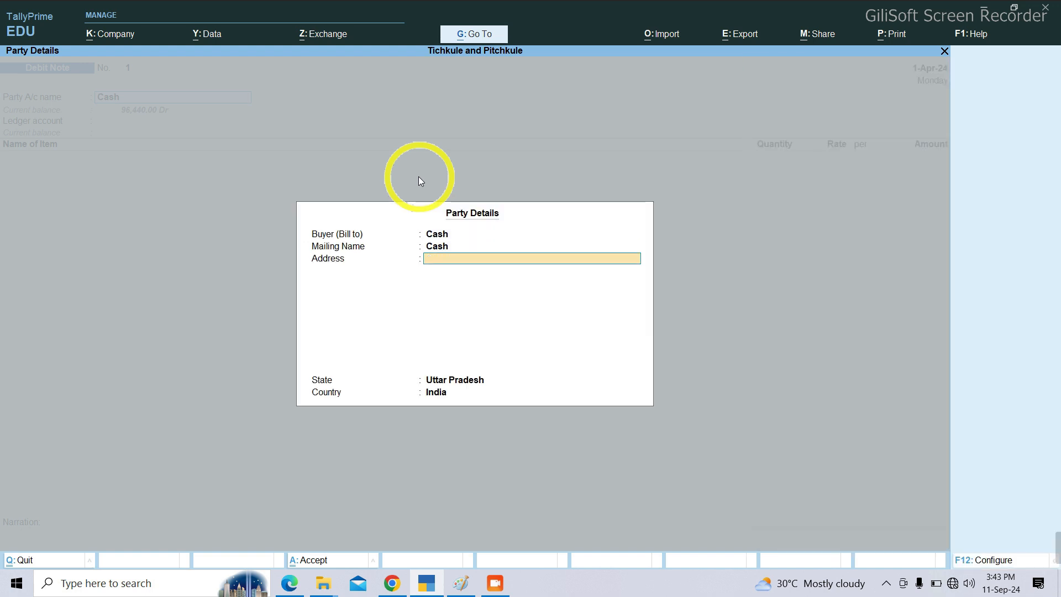
Step: Change the debit note's entry mode to As Voucher
{"action": "key", "text": "ctrl+h"}
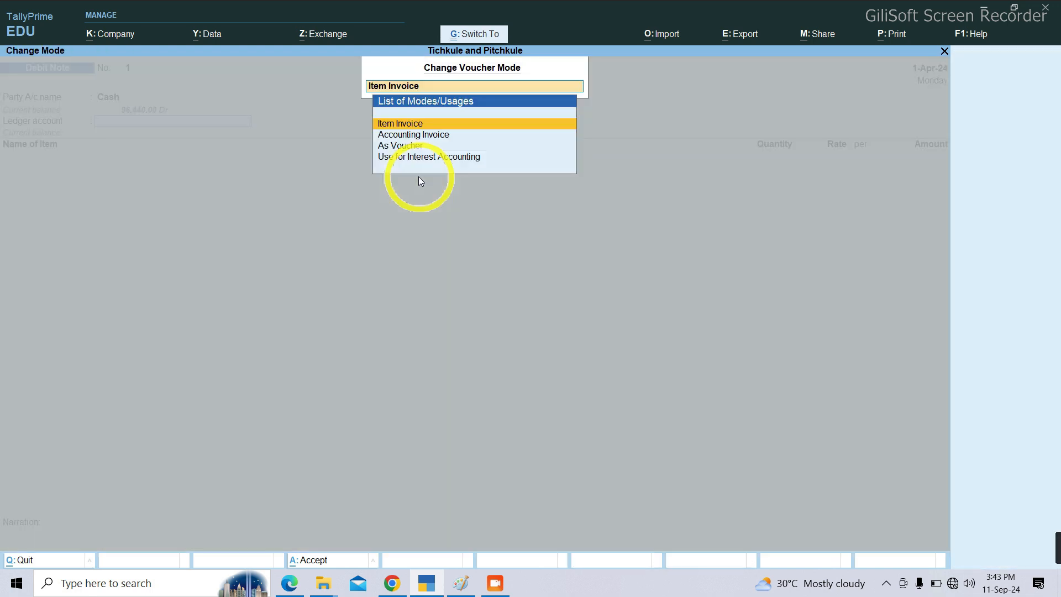
{"action": "key", "text": "Down"}
{"action": "key", "text": "Down"}
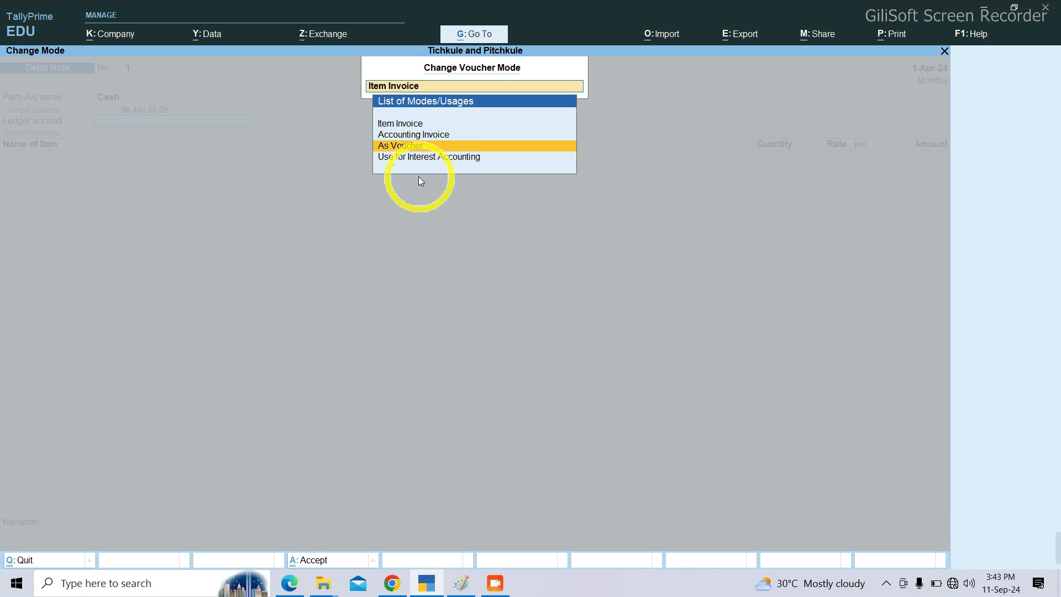
{"action": "key", "text": "Return"}
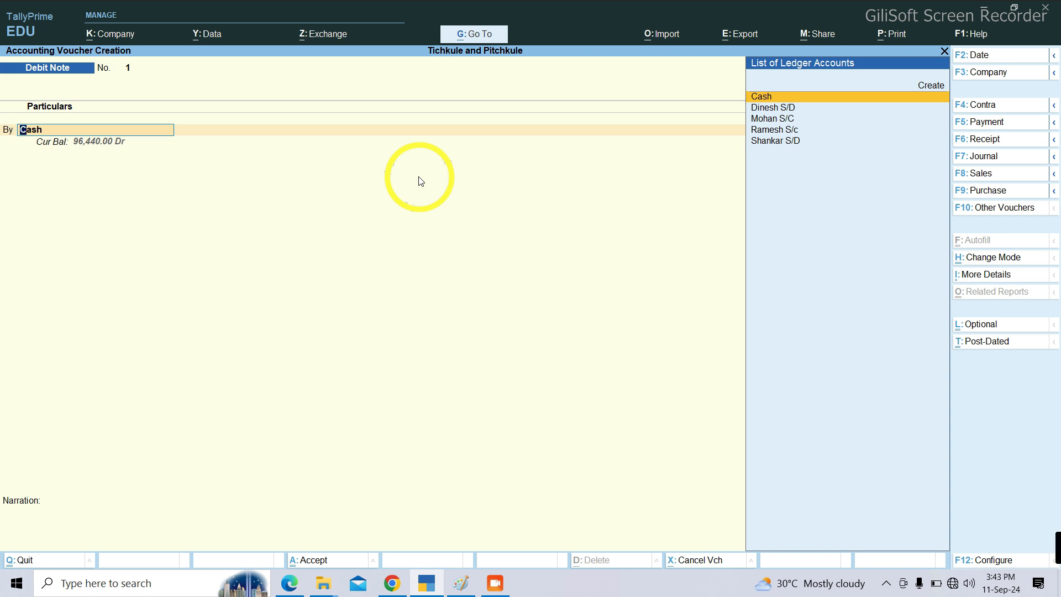
Step: Select the supplier from the seventh transaction as the debit ledger, leaving dispatch and original invoice details blank and keeping the default party details
{"action": "key", "text": "Down"}
{"action": "key", "text": "Down"}
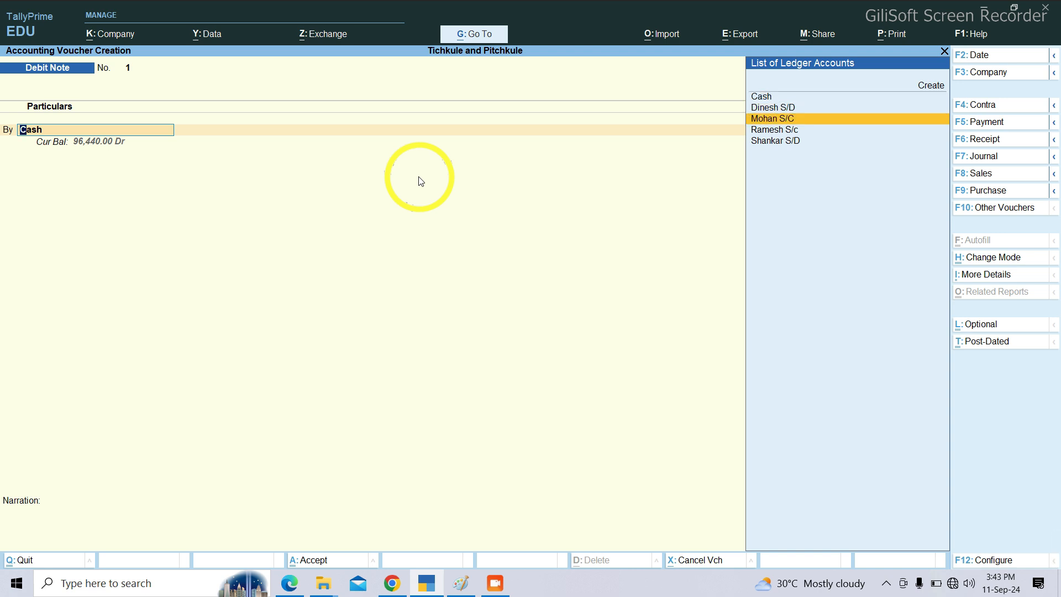
{"action": "key", "text": "Return"}
{"action": "key", "text": "Return"}
{"action": "key", "text": "Return"}
{"action": "key", "text": "Return"}
{"action": "key", "text": "Return"}
{"action": "key", "text": "Return"}
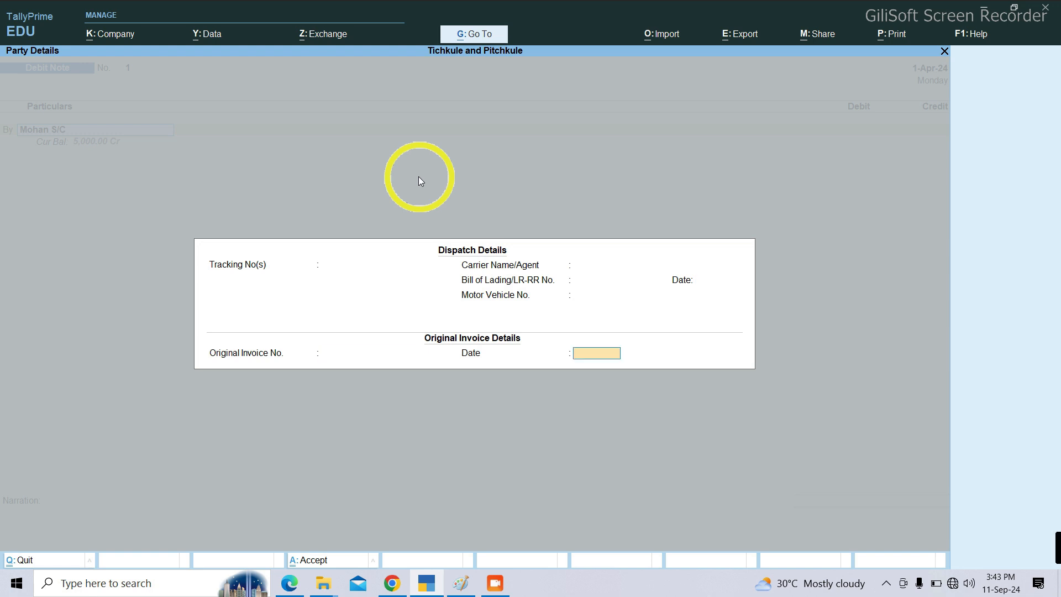
{"action": "key", "text": "Return"}
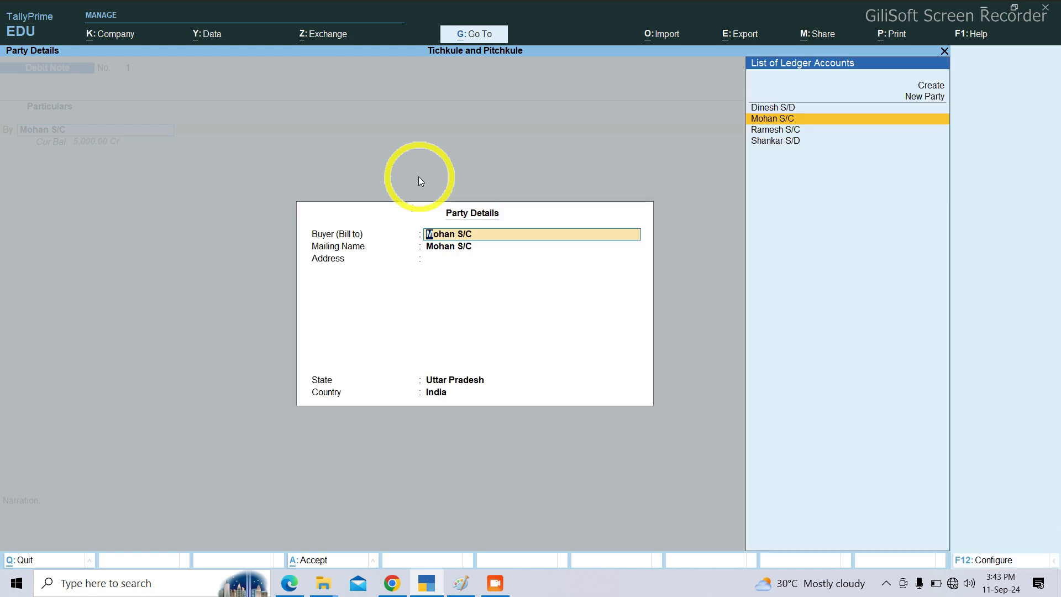
{"action": "key", "text": "Return"}
{"action": "key", "text": "Return"}
{"action": "key", "text": "Return"}
Step: Set the supplier's debit amount to 50 and allocate it bill-wise as Agst Ref against pending bill 1
{"action": "type", "text": "50"}
{"action": "key", "text": "Return"}
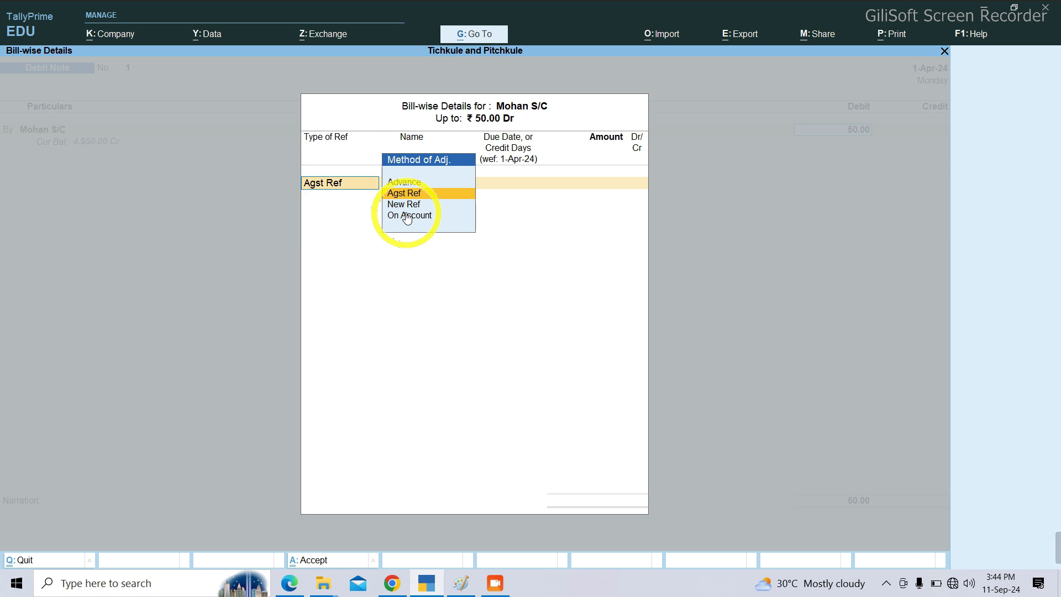
{"action": "key", "text": "Return"}
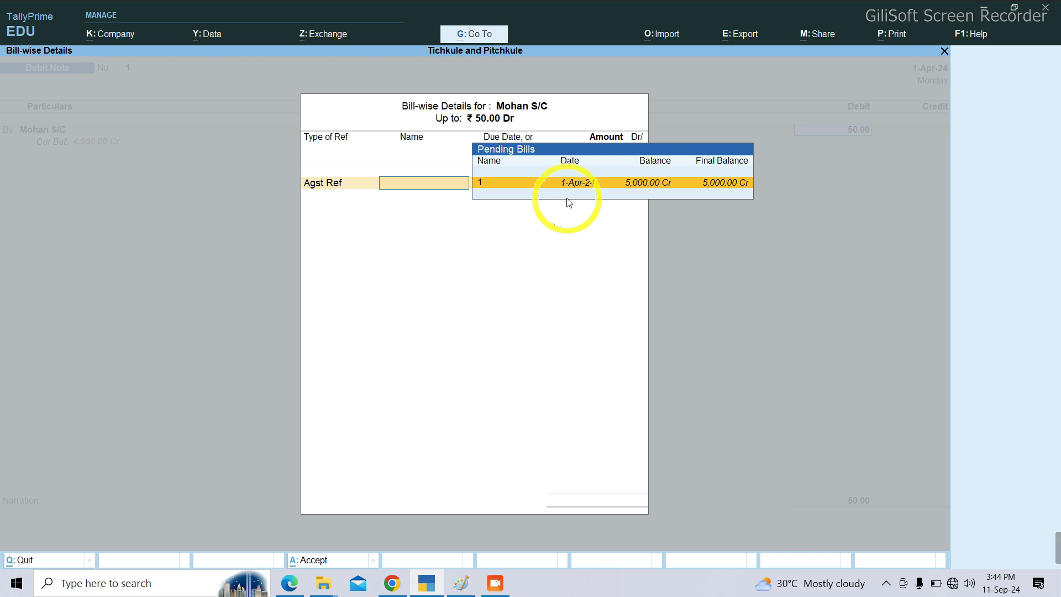
{"action": "key", "text": "Return"}
{"action": "key", "text": "Return"}
{"action": "key", "text": "Return"}
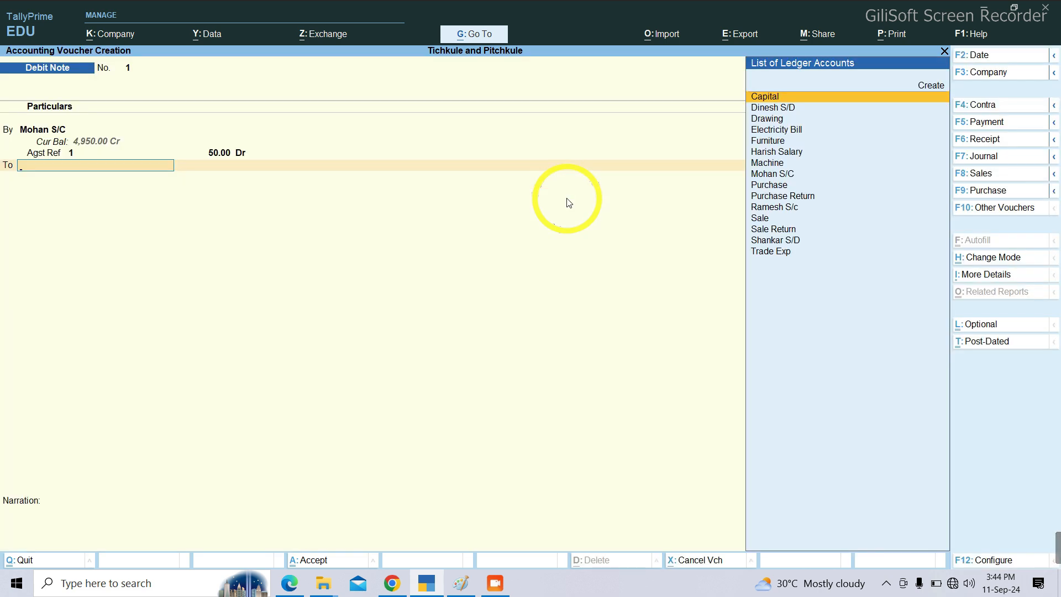
Step: Credit the Purchase Return ledger 50 and save the debit note without a narration
{"action": "type", "text": "Pu"}
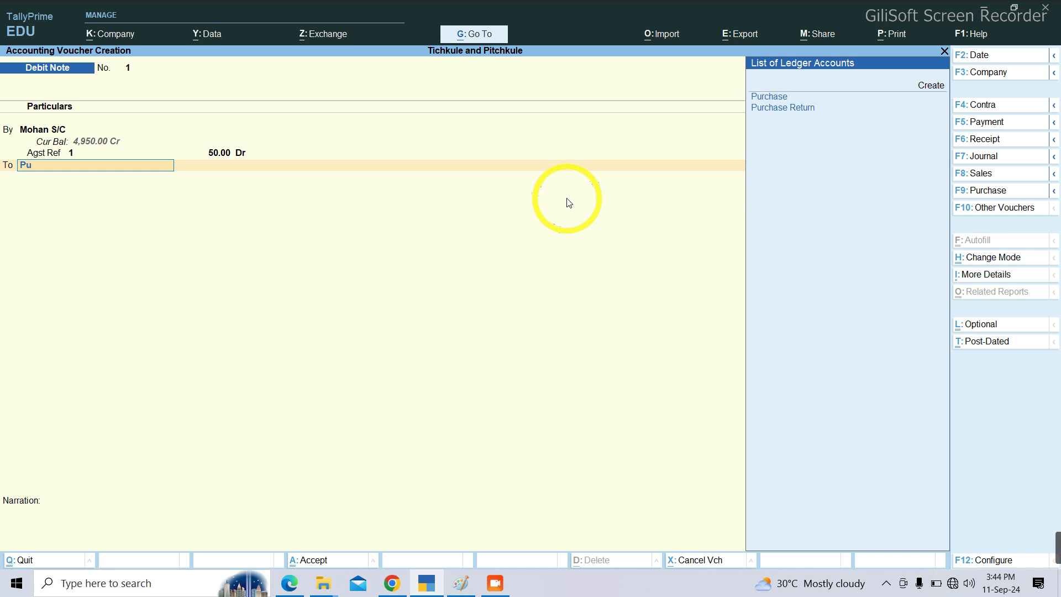
{"action": "key", "text": "Down"}
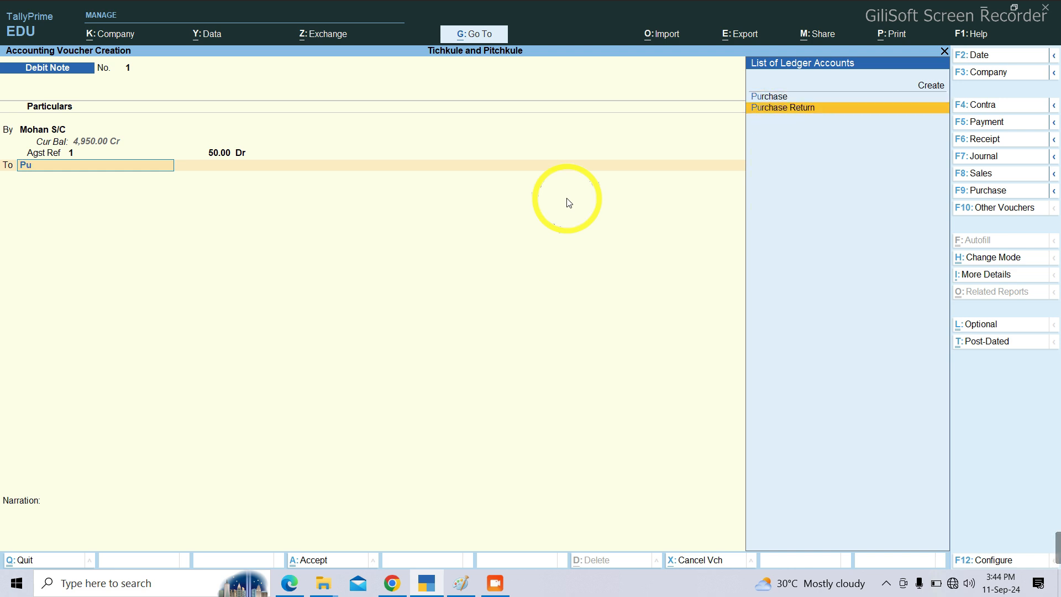
{"action": "key", "text": "Return"}
{"action": "key", "text": "Return"}
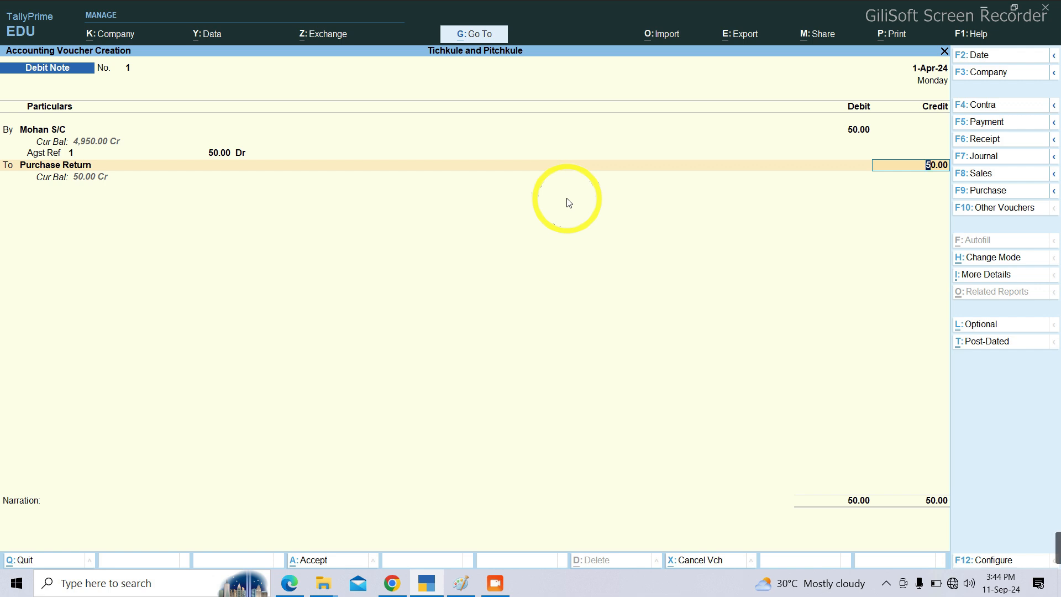
{"action": "key", "text": "Return"}
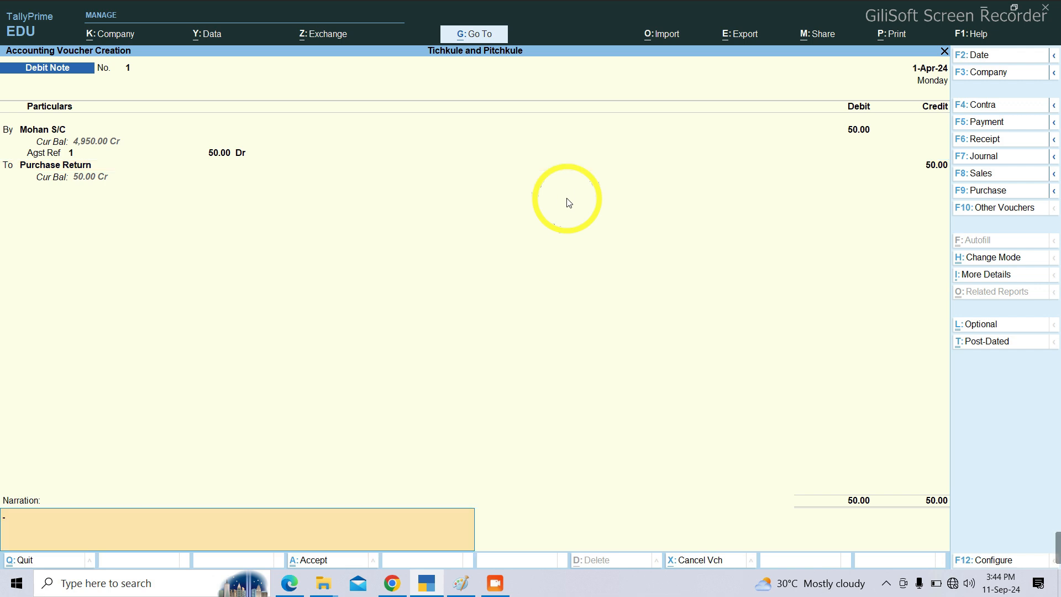
{"action": "key", "text": "Return"}
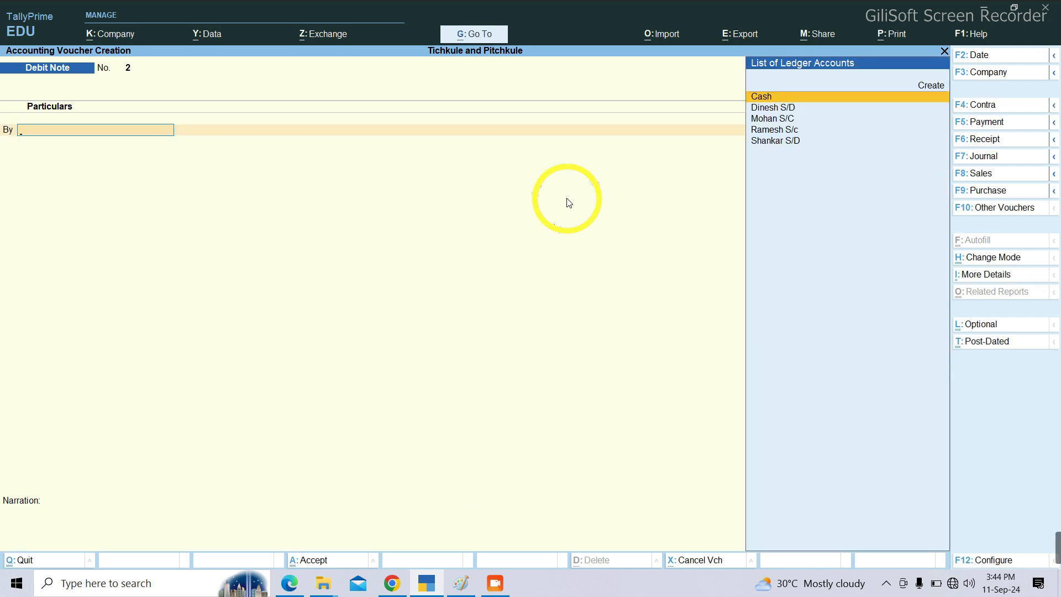
Step: Check the eighth transaction in the Edge PDF notes and start a Credit Note voucher in TallyPrime
{"action": "left_click", "coordinate": [289, 583]}
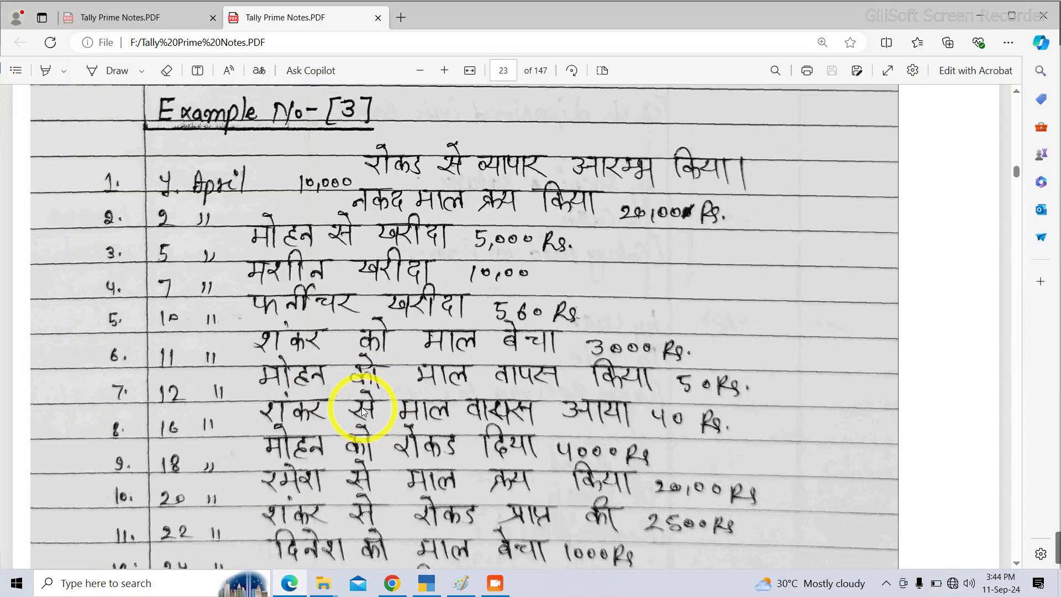
{"action": "left_click", "coordinate": [424, 588]}
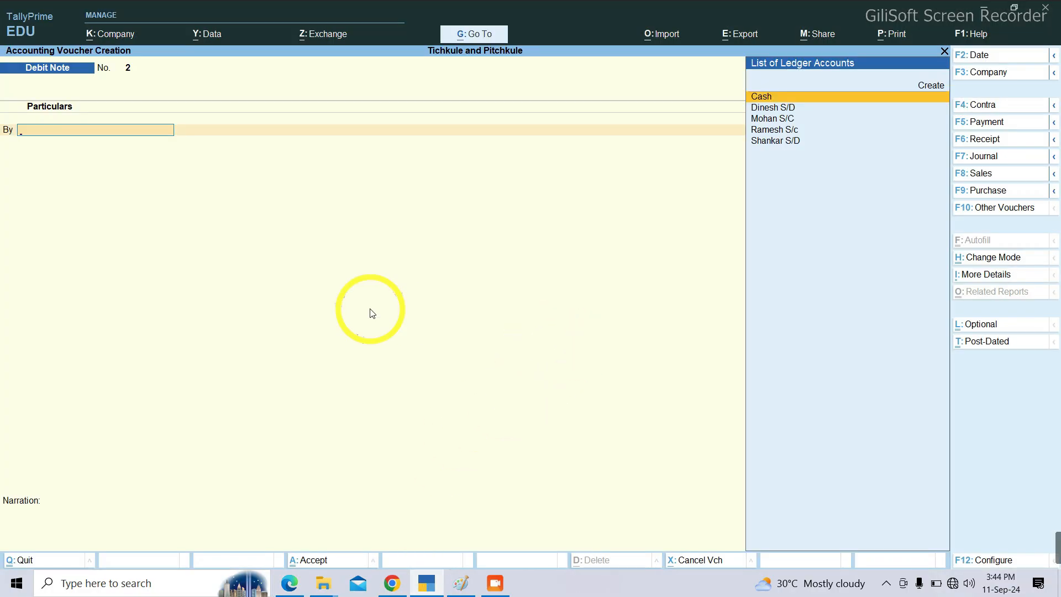
{"action": "left_click", "coordinate": [986, 213]}
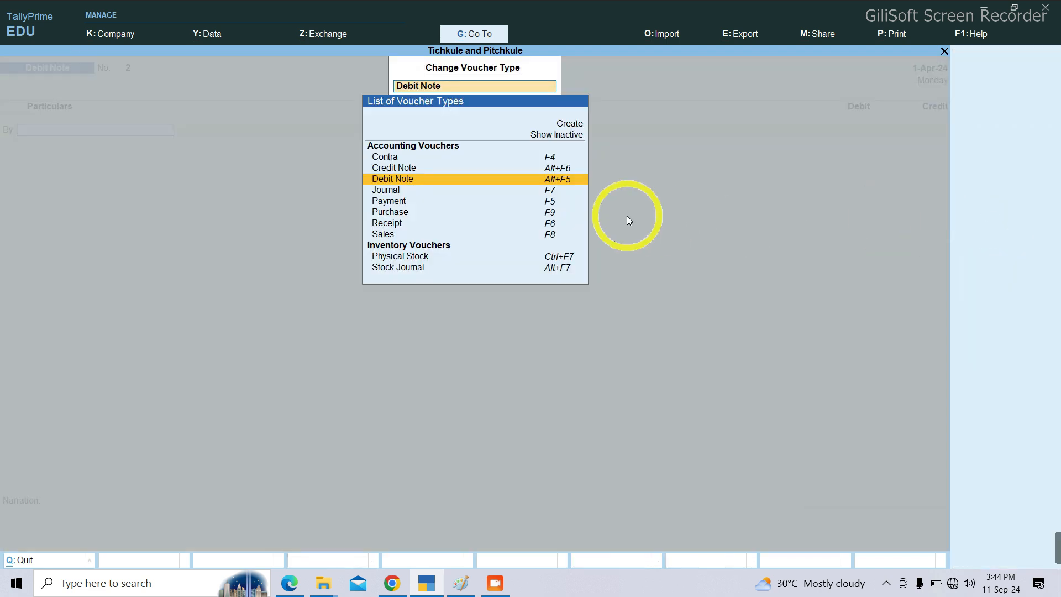
{"action": "left_click", "coordinate": [392, 168]}
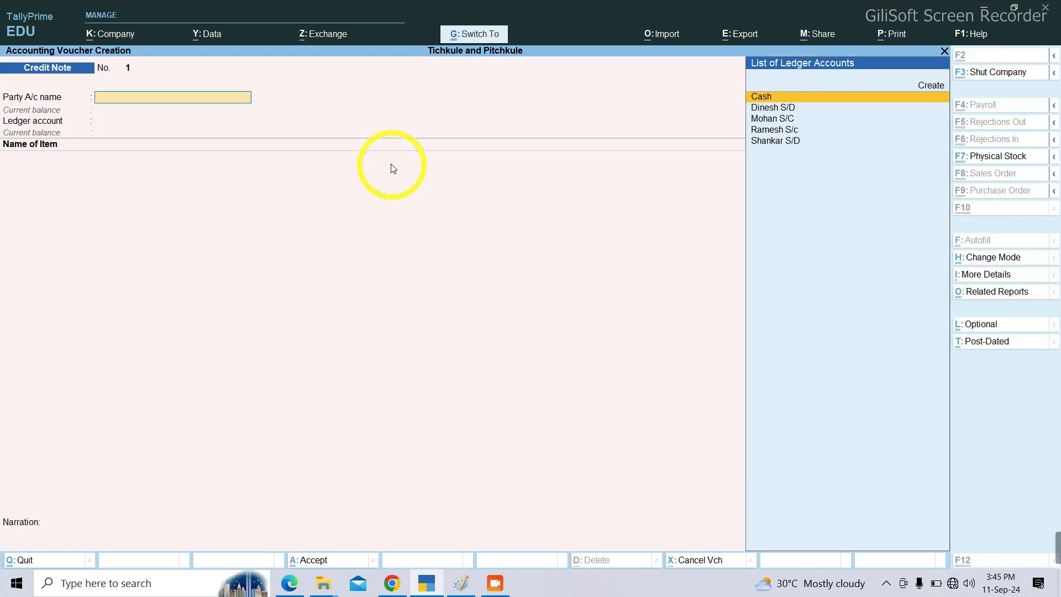
Step: Change the credit note's entry mode to As Voucher
{"action": "key", "text": "ctrl+h"}
{"action": "key", "text": "Down"}
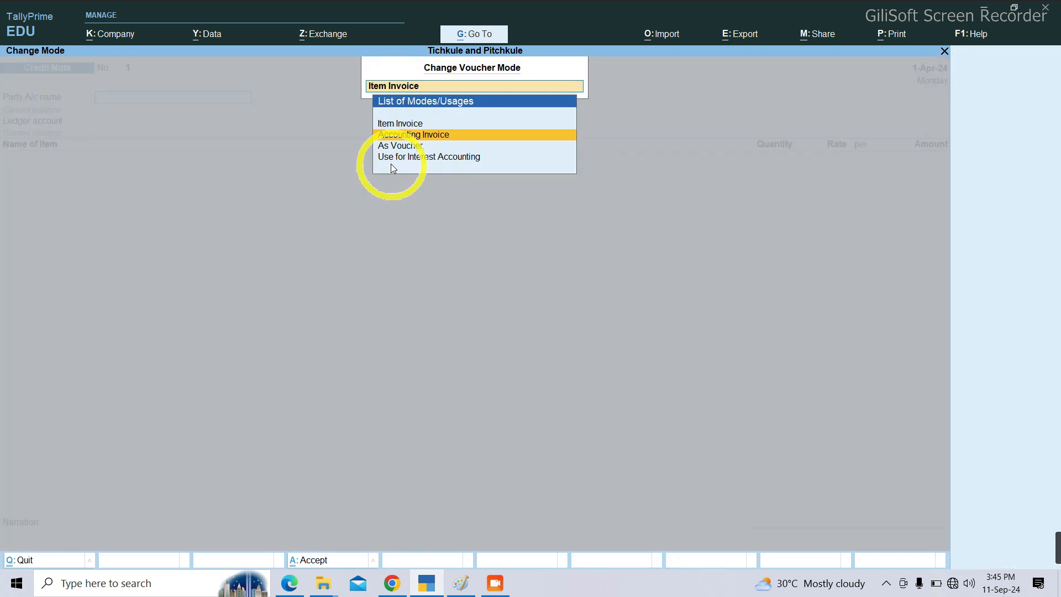
{"action": "key", "text": "Down"}
{"action": "key", "text": "Return"}
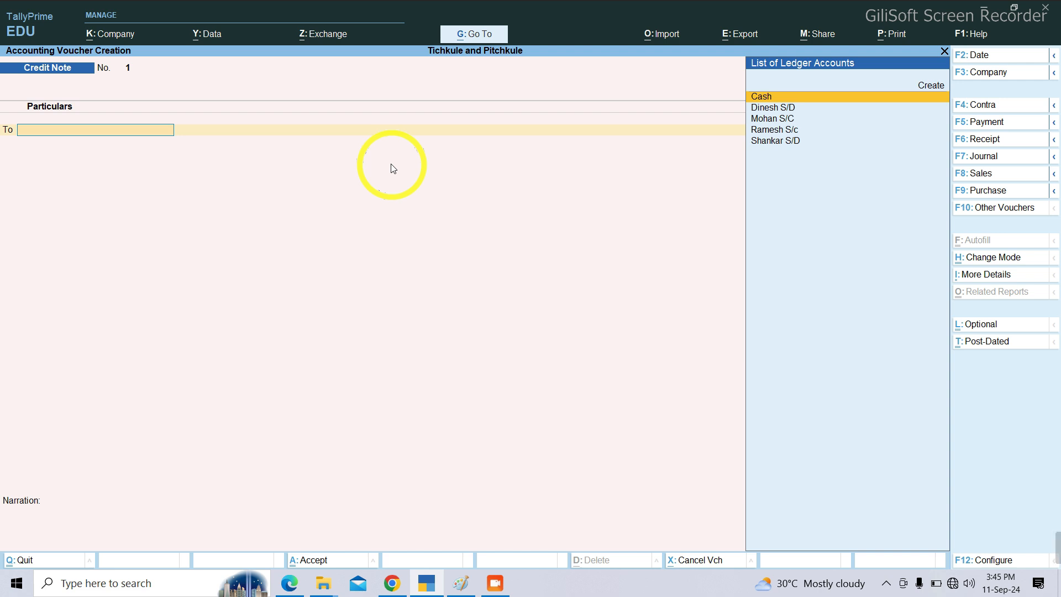
Step: Select the customer from the eighth transaction as the credit ledger, leaving receipt and original invoice details blank and keeping the default party details
{"action": "key", "text": "Down"}
{"action": "key", "text": "Down"}
{"action": "key", "text": "Down"}
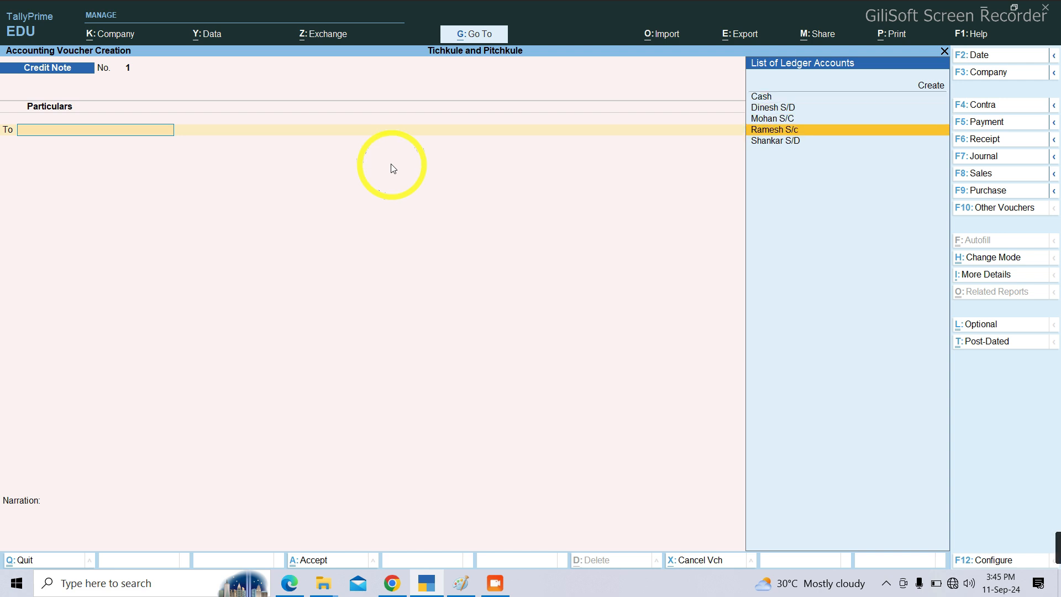
{"action": "key", "text": "Down"}
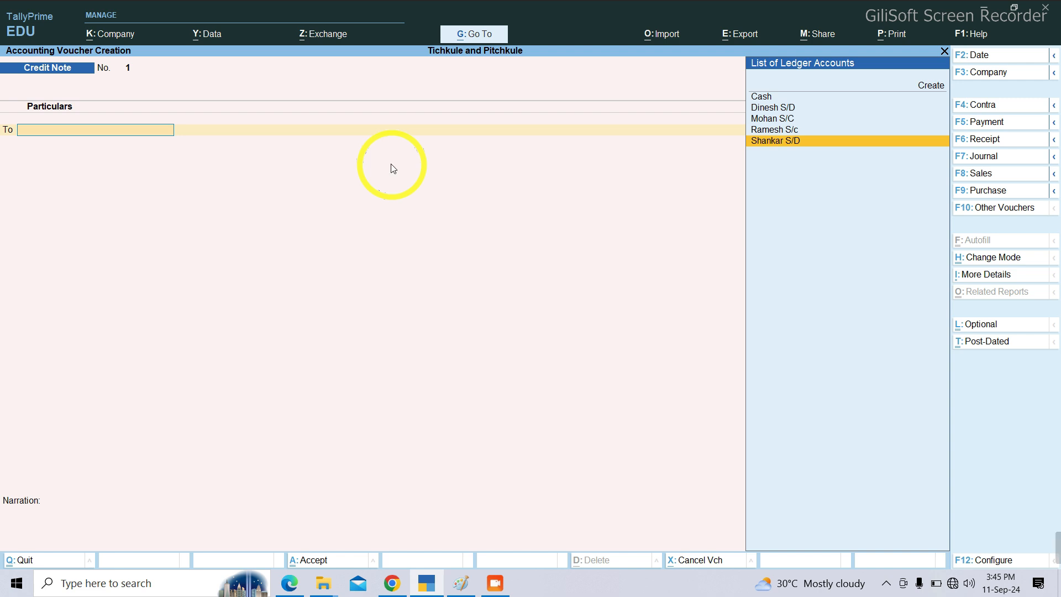
{"action": "key", "text": "Return"}
{"action": "key", "text": "Return"}
{"action": "key", "text": "Return"}
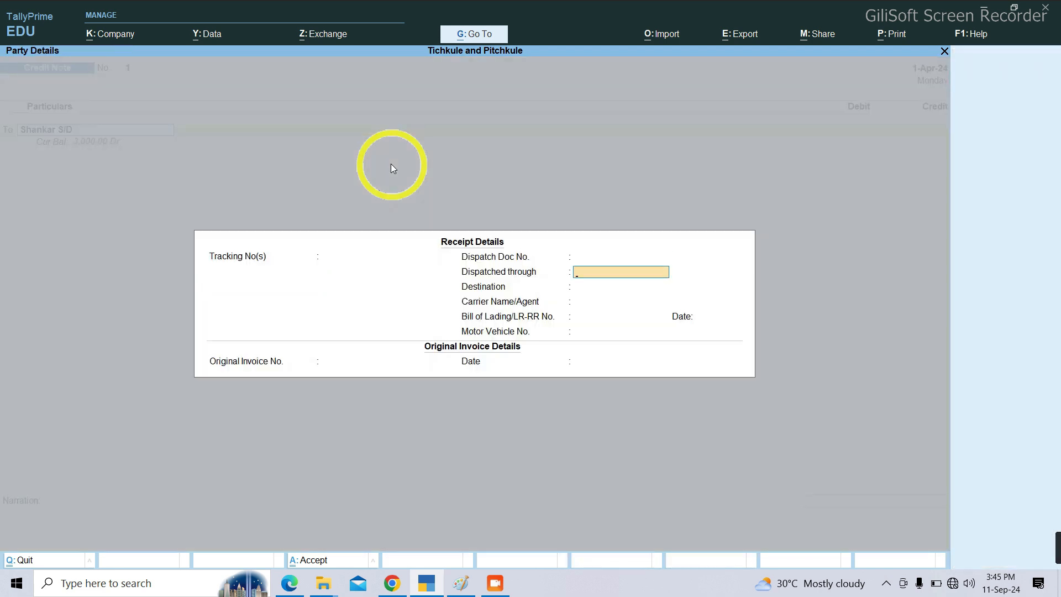
{"action": "key", "text": "Return"}
{"action": "key", "text": "Return"}
{"action": "key", "text": "Return"}
{"action": "key", "text": "Return"}
{"action": "key", "text": "Return"}
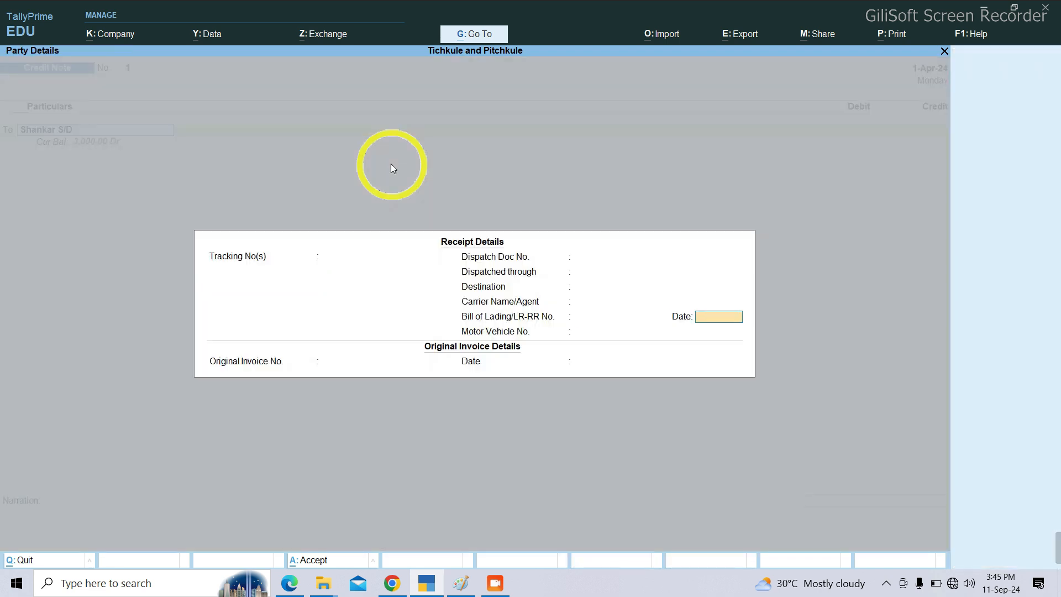
{"action": "key", "text": "Return"}
{"action": "key", "text": "Return"}
{"action": "key", "text": "Return"}
{"action": "key", "text": "Return"}
{"action": "key", "text": "Return"}
{"action": "key", "text": "Return"}
{"action": "key", "text": "Return"}
{"action": "key", "text": "Return"}
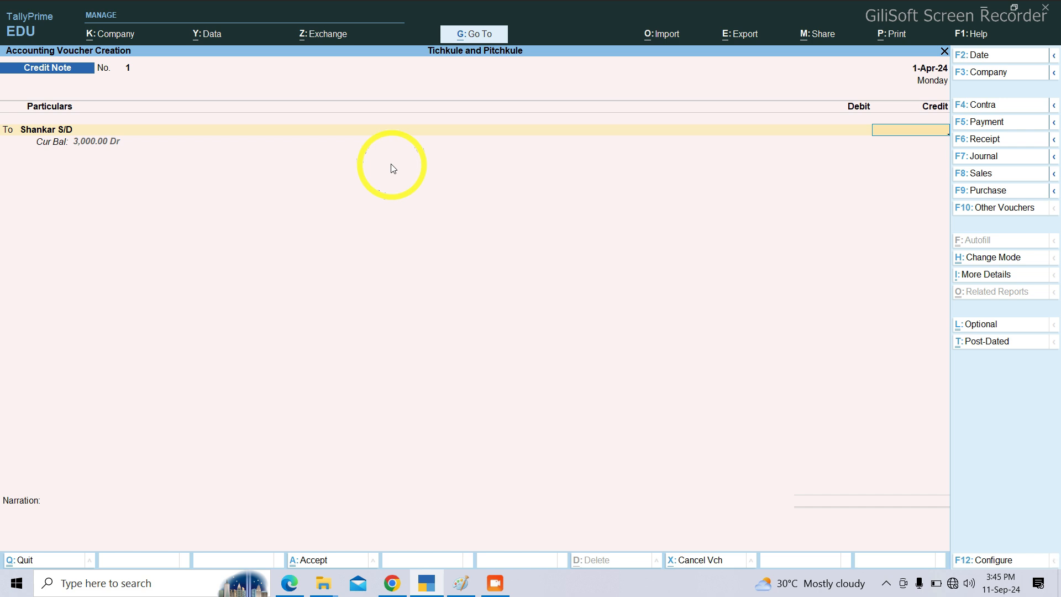
Step: Set the customer's credit amount to 40 and allocate it bill-wise as Agst Ref against pending bill 1
{"action": "type", "text": "40"}
{"action": "key", "text": "Return"}
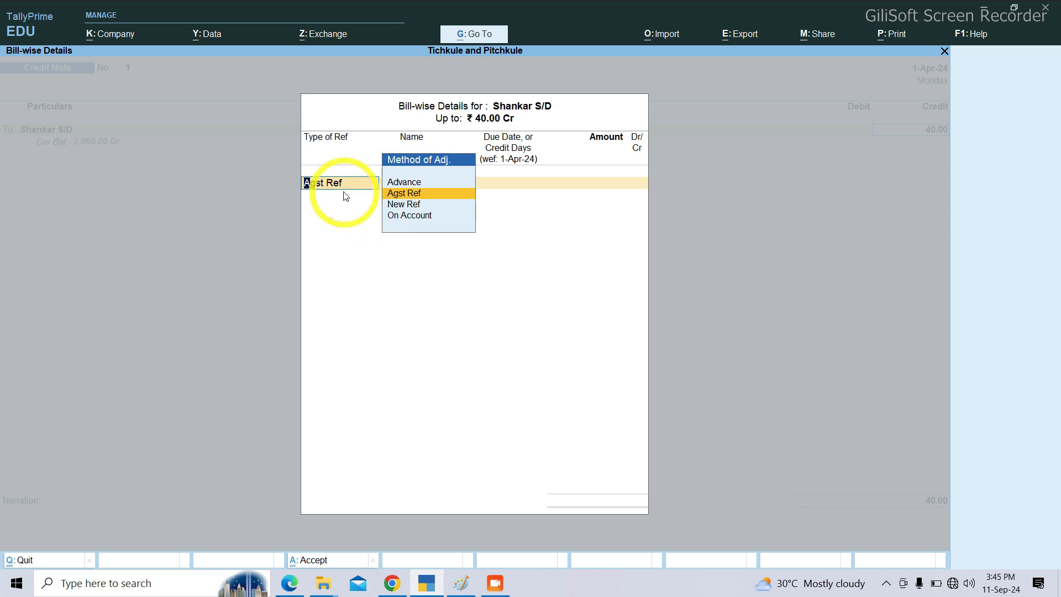
{"action": "left_click", "coordinate": [425, 196]}
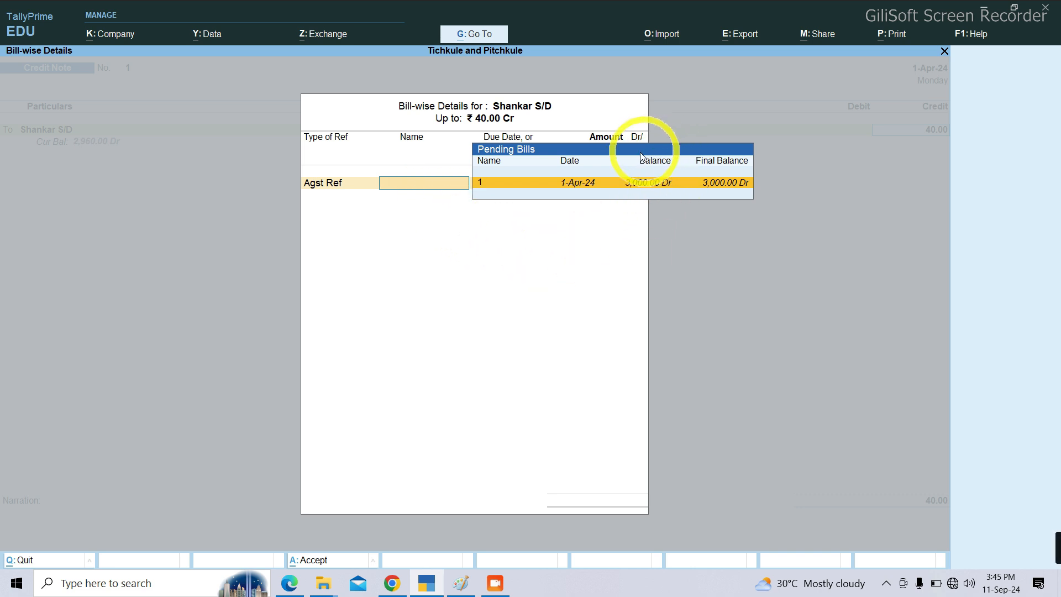
{"action": "left_click", "coordinate": [640, 195]}
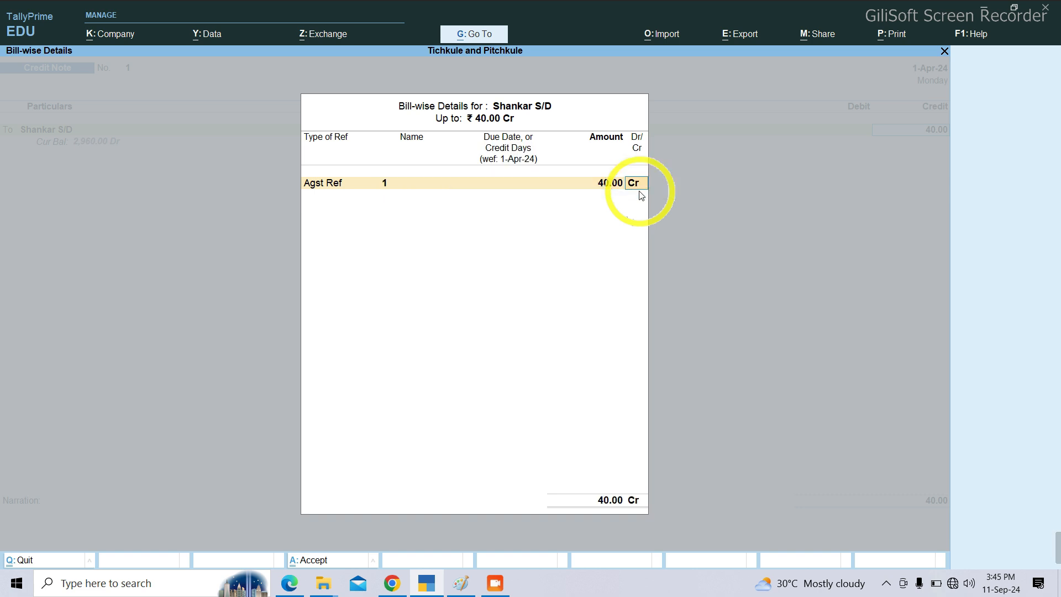
{"action": "key", "text": "Return"}
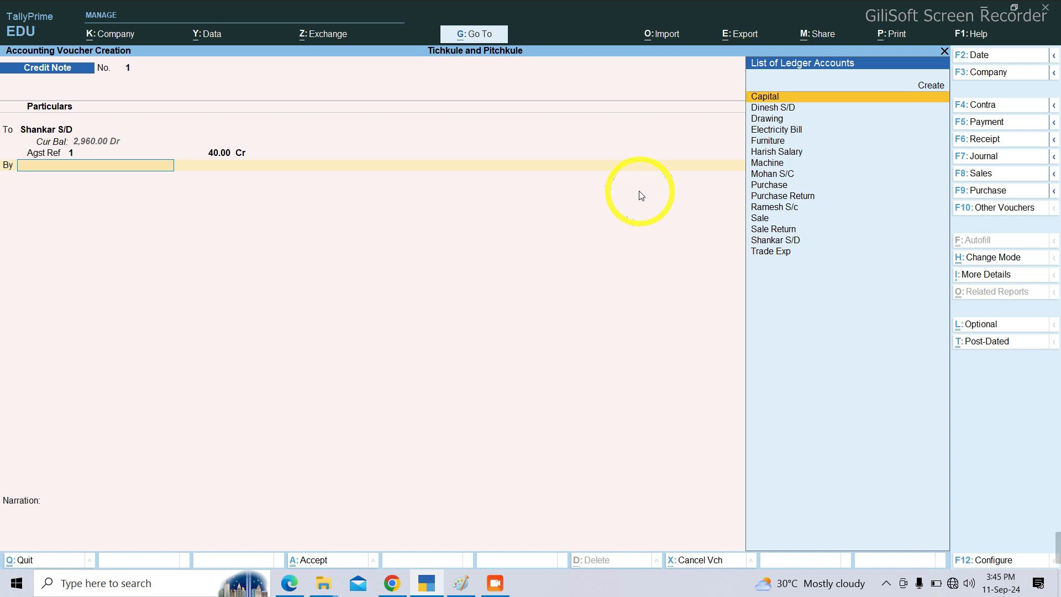
Step: Debit the Sale Return ledger 40 without inventory items and save the credit note without a narration
{"action": "type", "text": "Sa"}
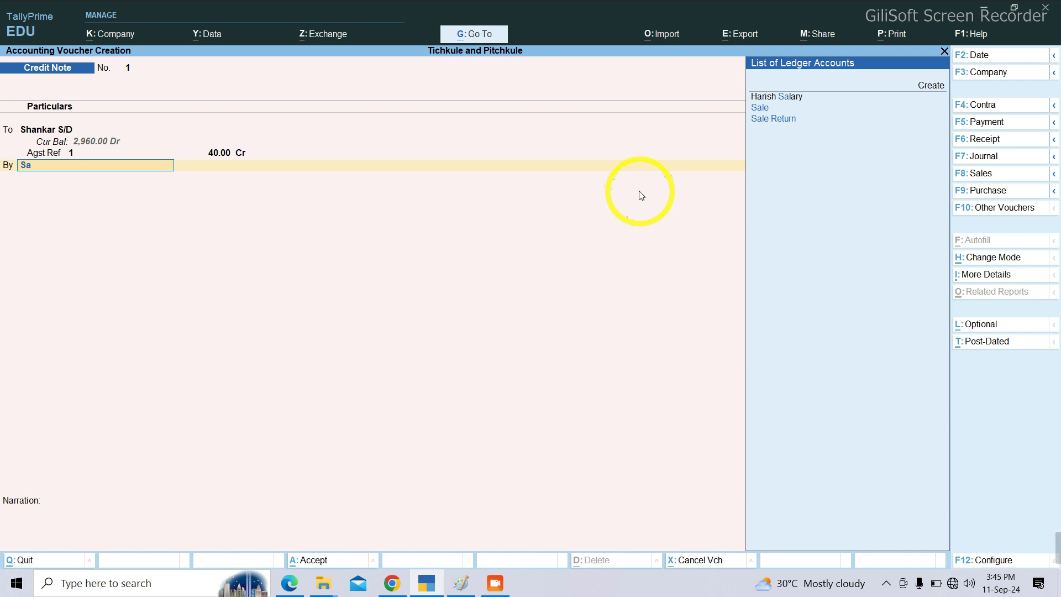
{"action": "key", "text": "Down"}
{"action": "key", "text": "Down"}
{"action": "key", "text": "Return"}
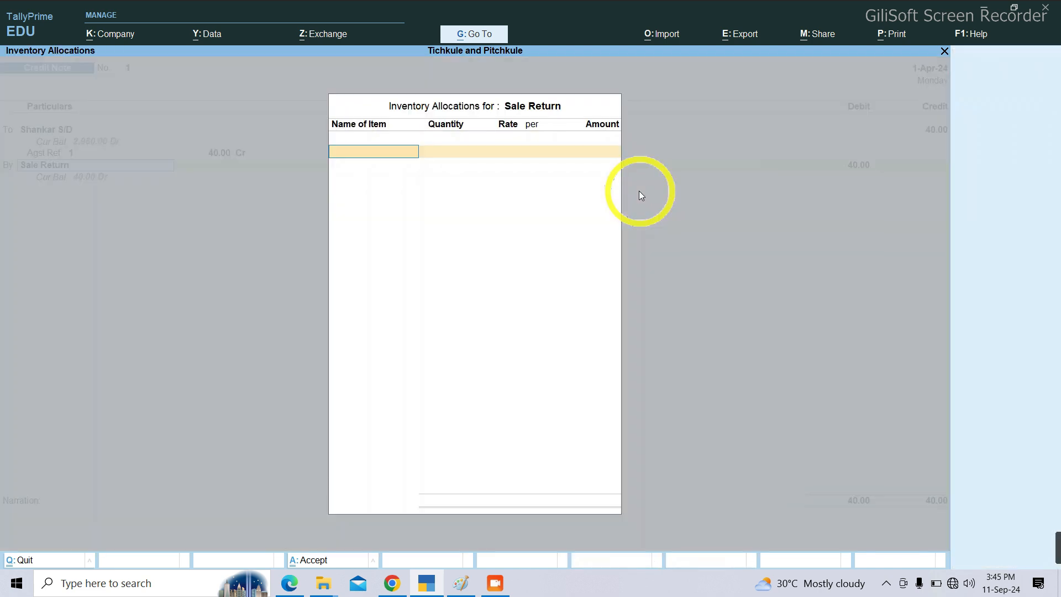
{"action": "key", "text": "Return"}
{"action": "key", "text": "Return"}
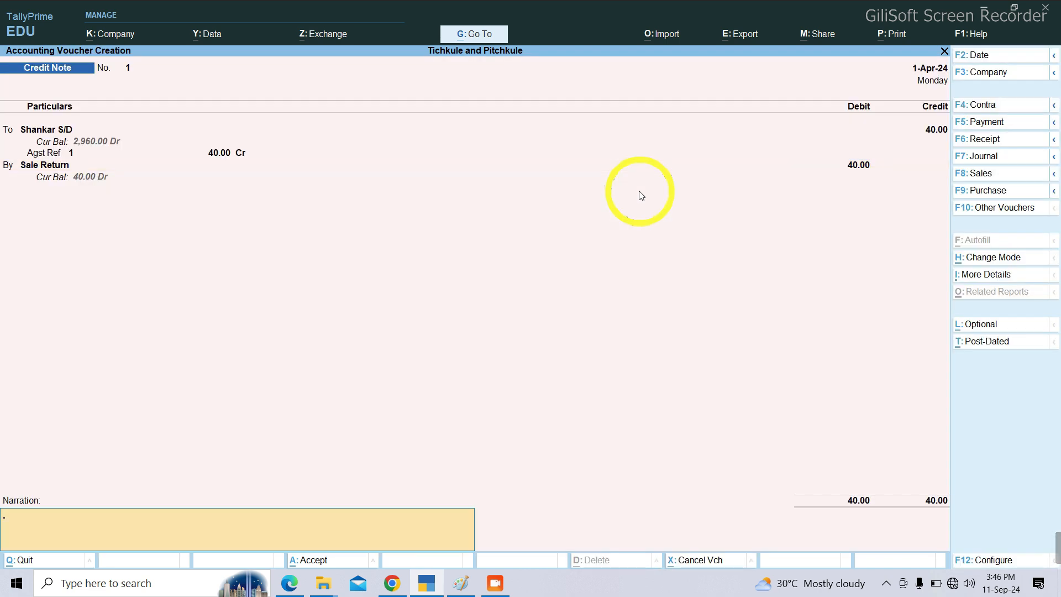
{"action": "key", "text": "Return"}
{"action": "key", "text": "Return"}
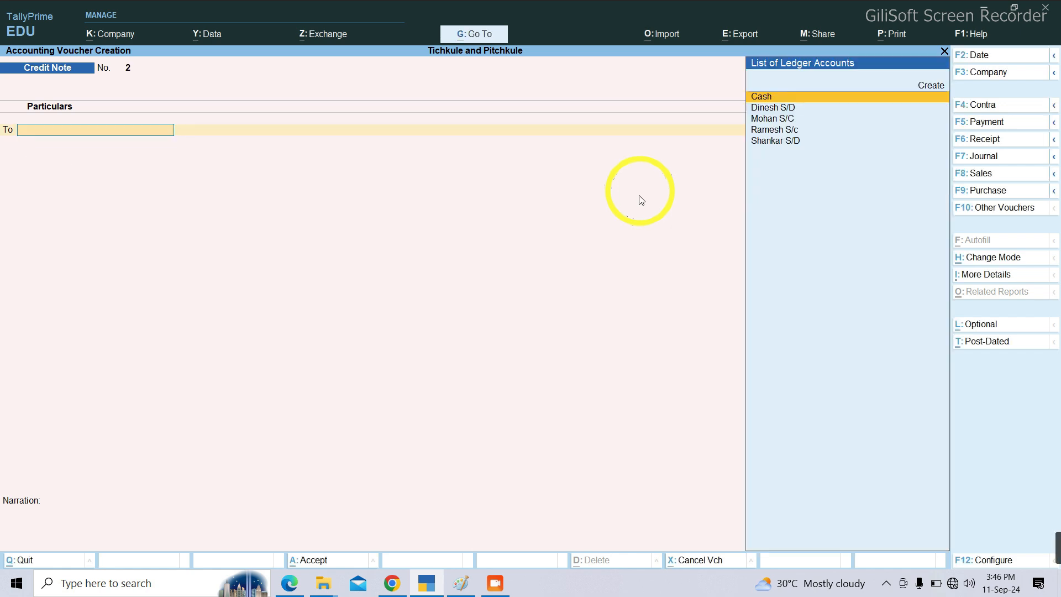
Step: Check the ninth transaction in the Edge PDF notes and start a Payment voucher in TallyPrime
{"action": "left_click", "coordinate": [288, 582]}
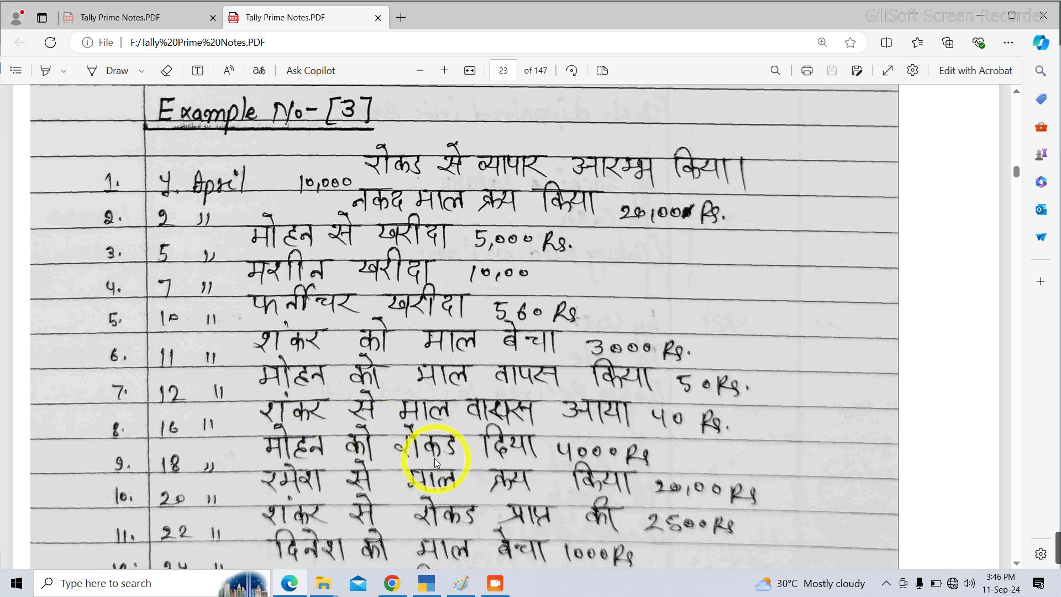
{"action": "left_click", "coordinate": [426, 583]}
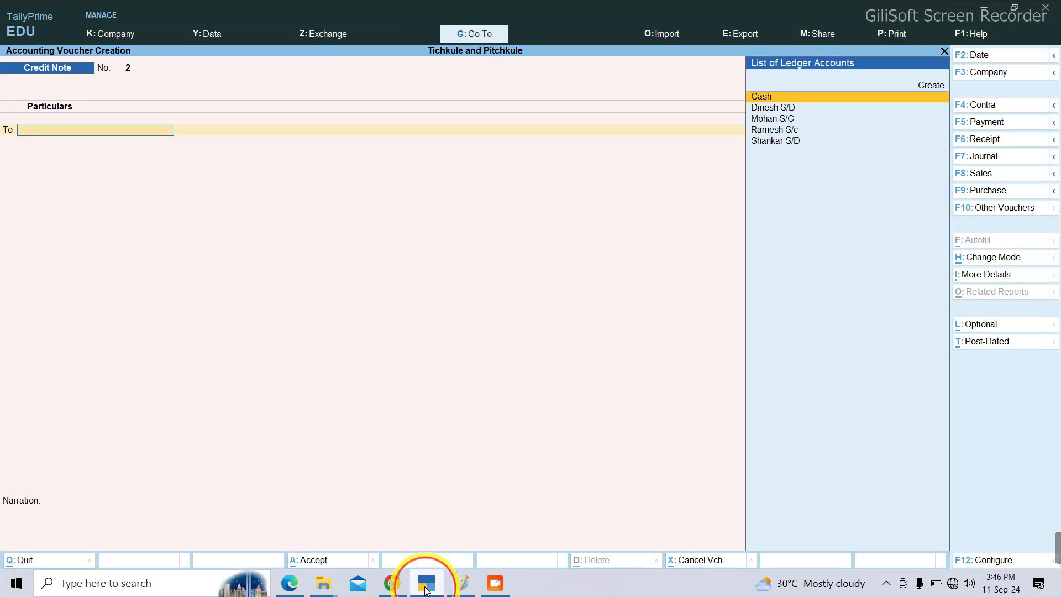
{"action": "left_click", "coordinate": [981, 122]}
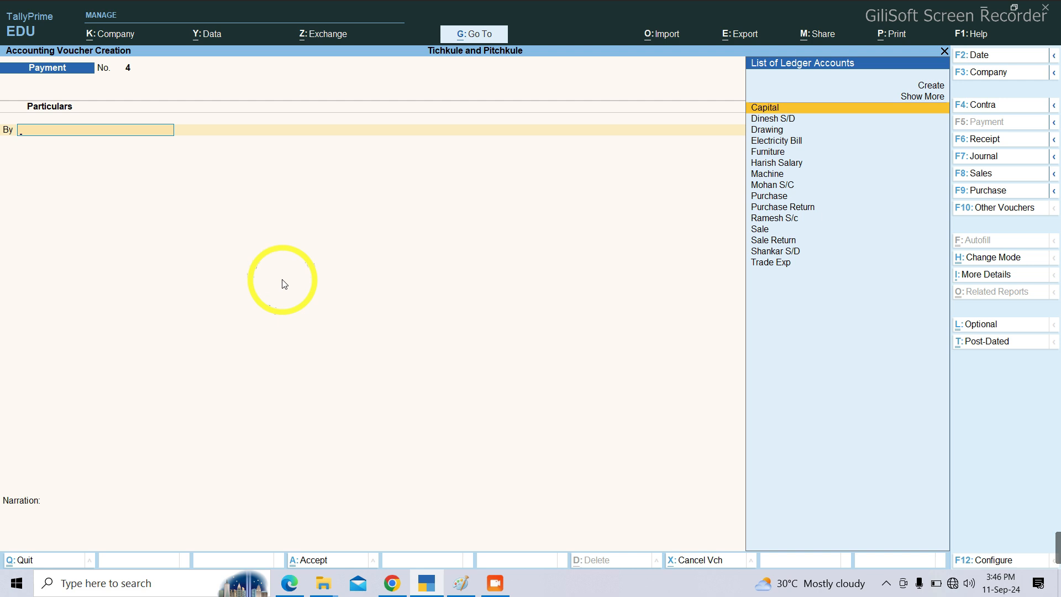
Step: Debit the supplier from the ninth transaction 4000 and allocate it bill-wise as Agst Ref against pending bill 1
{"action": "type", "text": "Moh"}
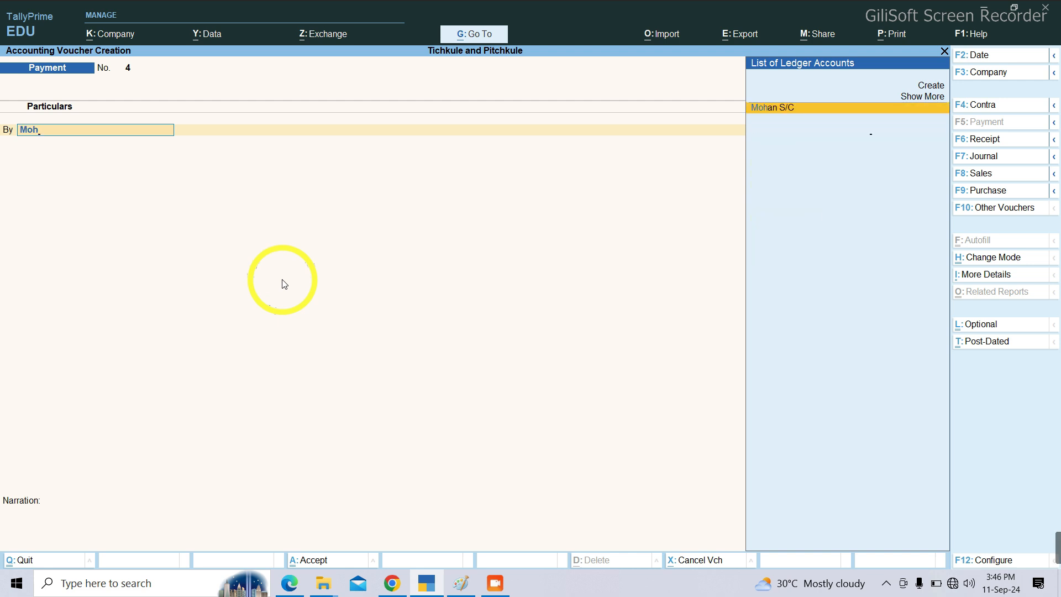
{"action": "key", "text": "Return"}
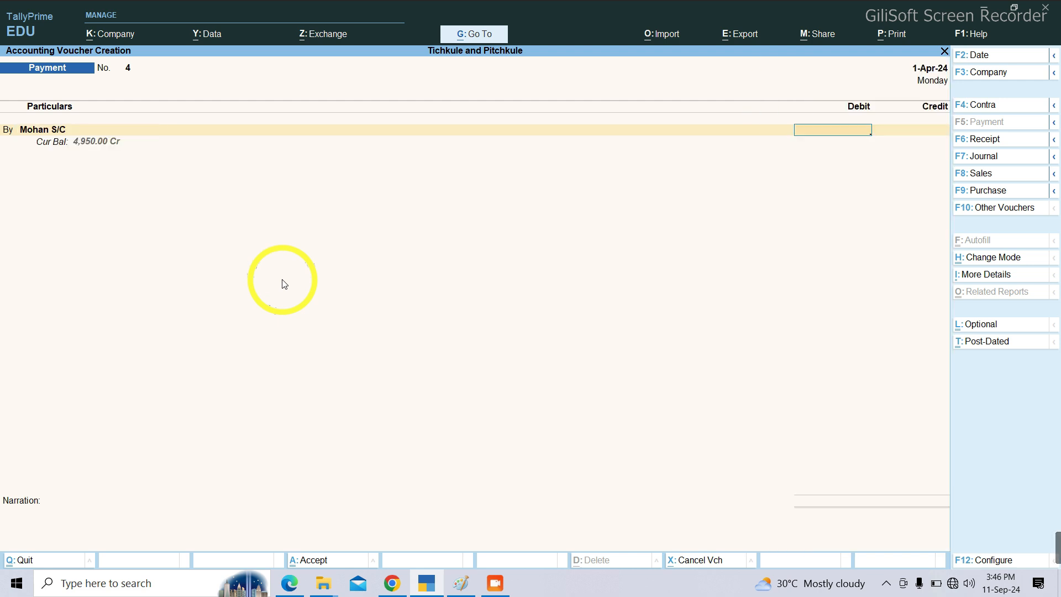
{"action": "type", "text": "4000"}
{"action": "key", "text": "Return"}
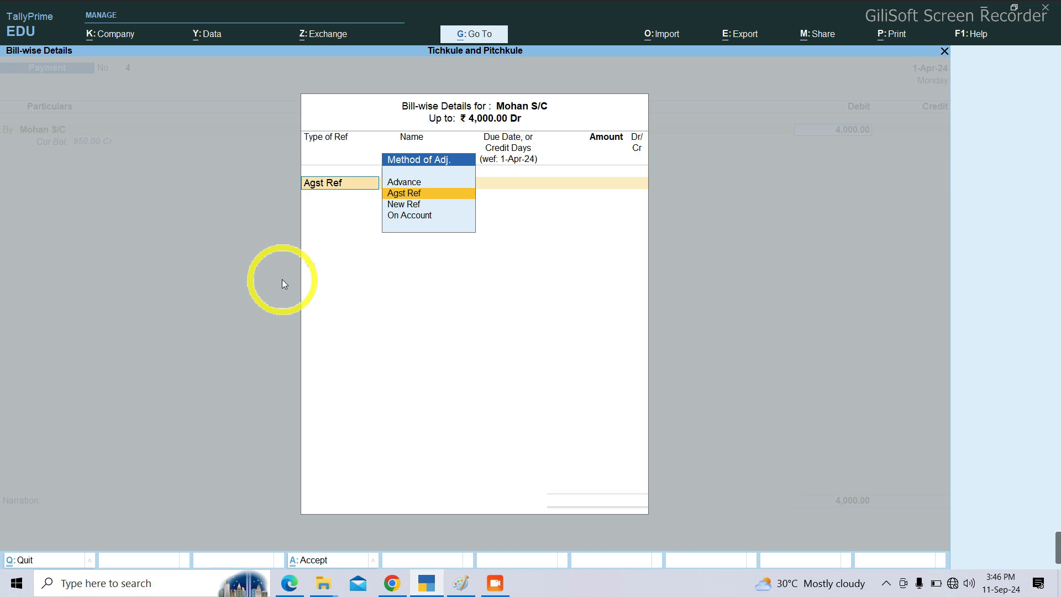
{"action": "key", "text": "Return"}
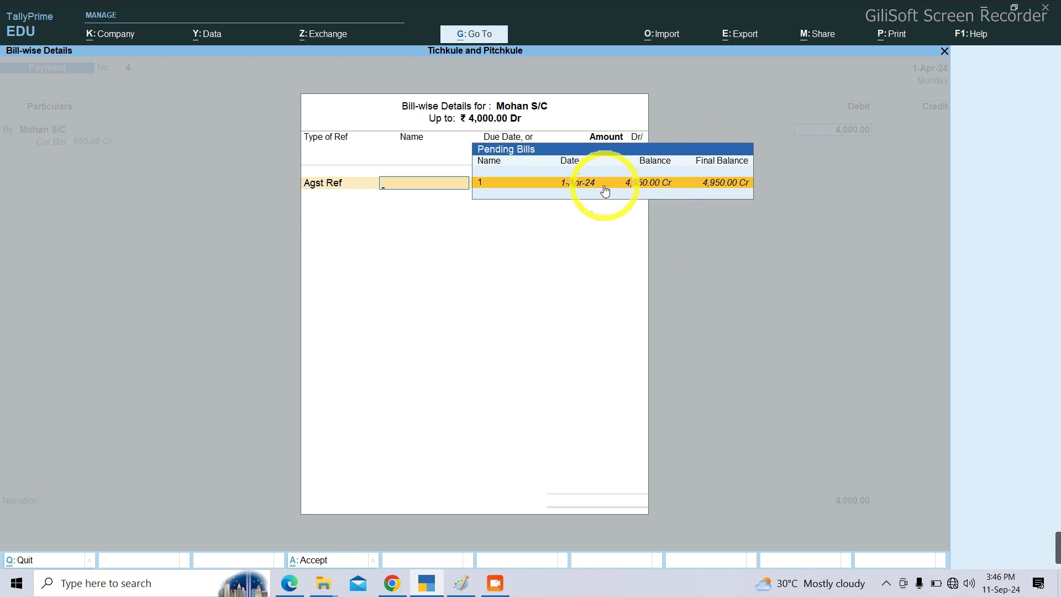
{"action": "key", "text": "Return"}
{"action": "key", "text": "Return"}
{"action": "key", "text": "Return"}
{"action": "key", "text": "Return"}
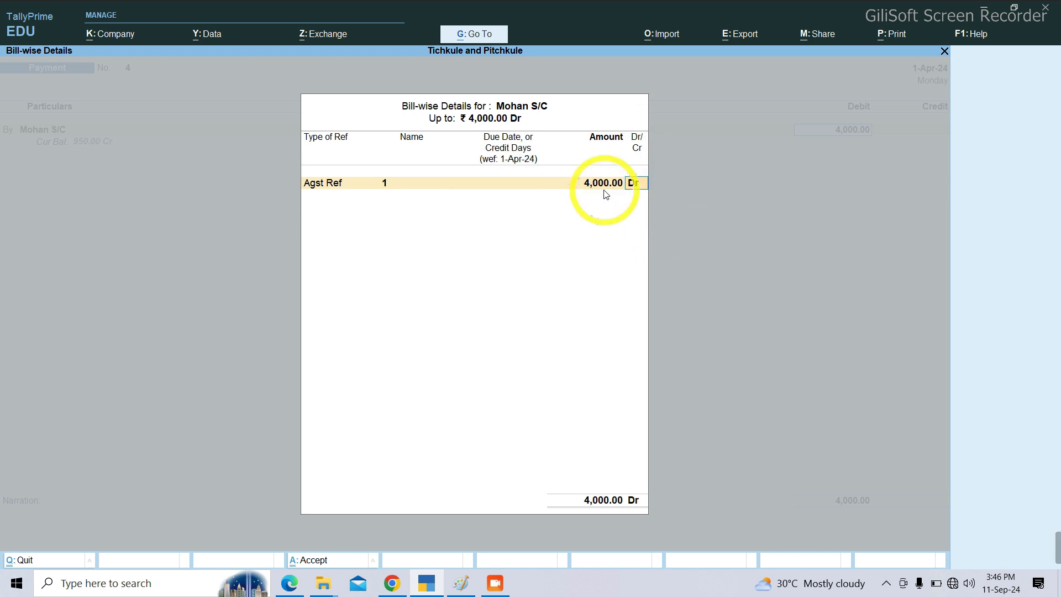
Step: Credit Cash with 4000 and save the payment voucher without a narration
{"action": "key", "text": "Down"}
{"action": "key", "text": "Return"}
{"action": "key", "text": "Return"}
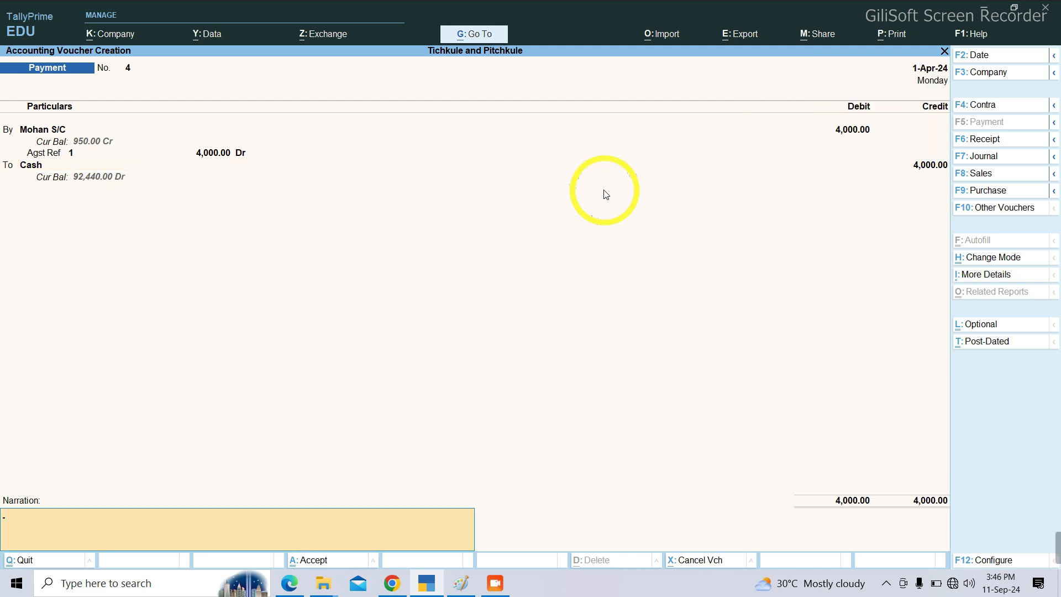
{"action": "key", "text": "Return"}
{"action": "key", "text": "Return"}
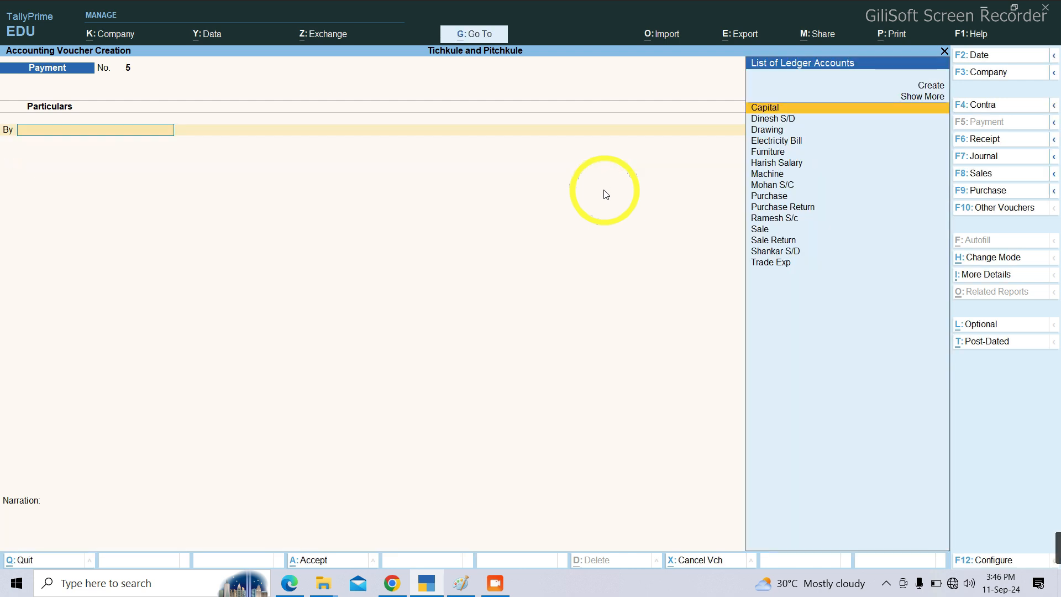
Step: Check the tenth transaction in the Edge PDF notes and start a Purchase voucher in TallyPrime
{"action": "left_click", "coordinate": [288, 584]}
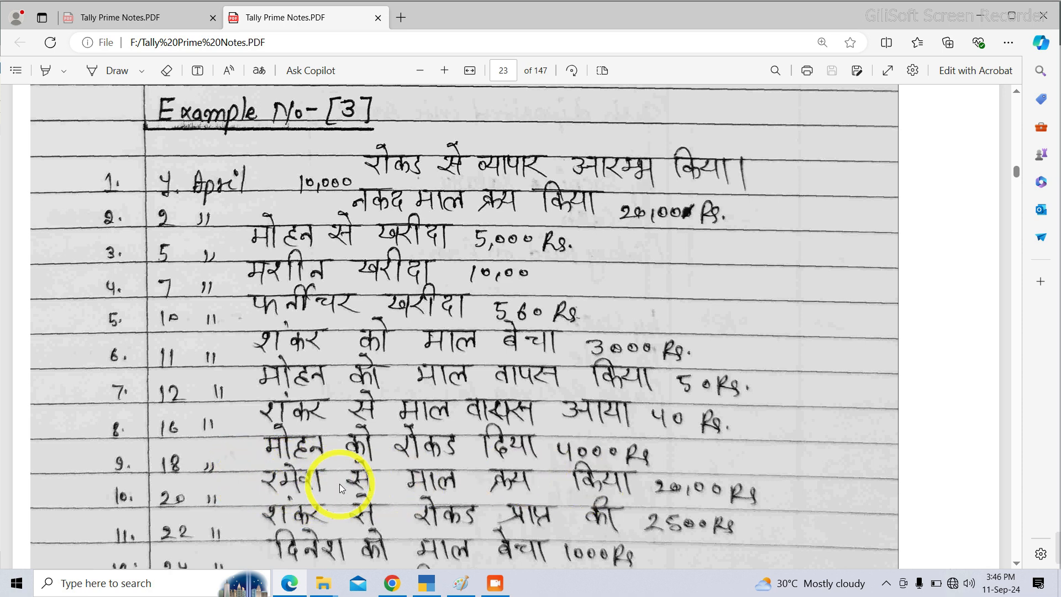
{"action": "left_click", "coordinate": [434, 586]}
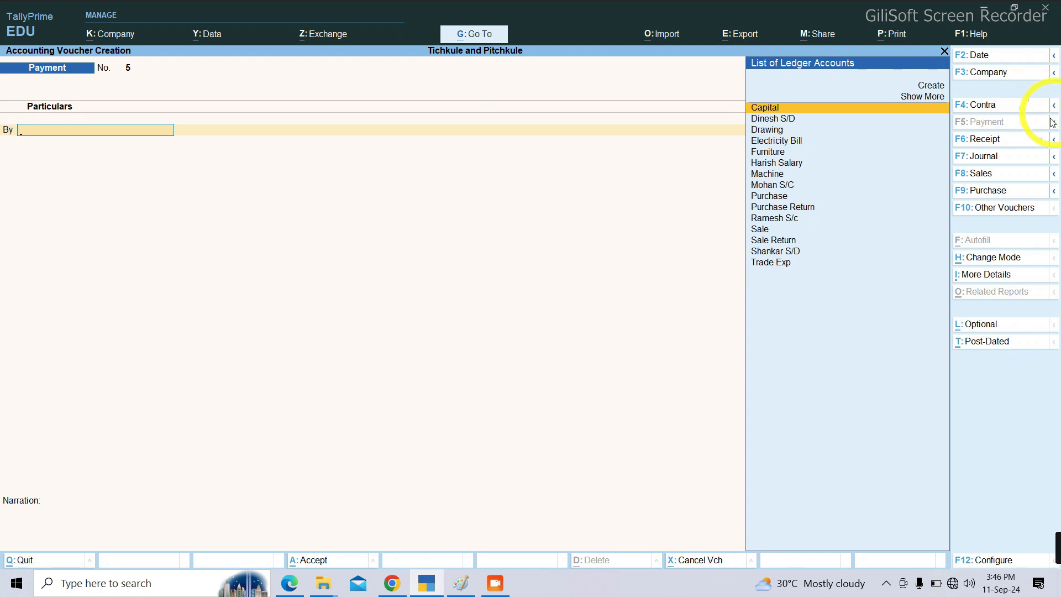
{"action": "left_click", "coordinate": [981, 195]}
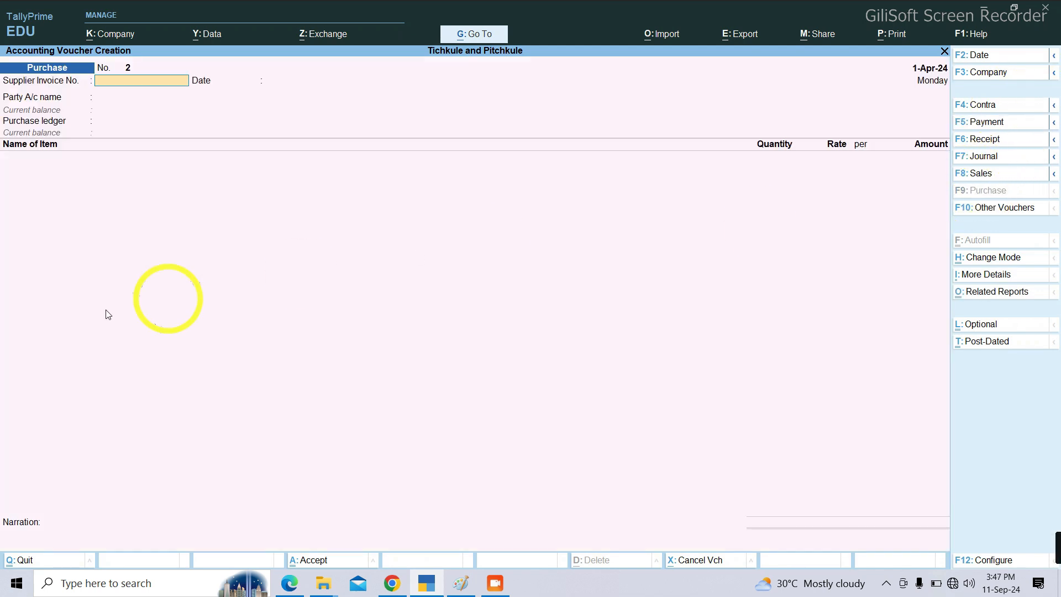
Step: Change the purchase voucher mode to As Voucher and enter supplier invoice number 2 with the default date
{"action": "key", "text": "ctrl"}
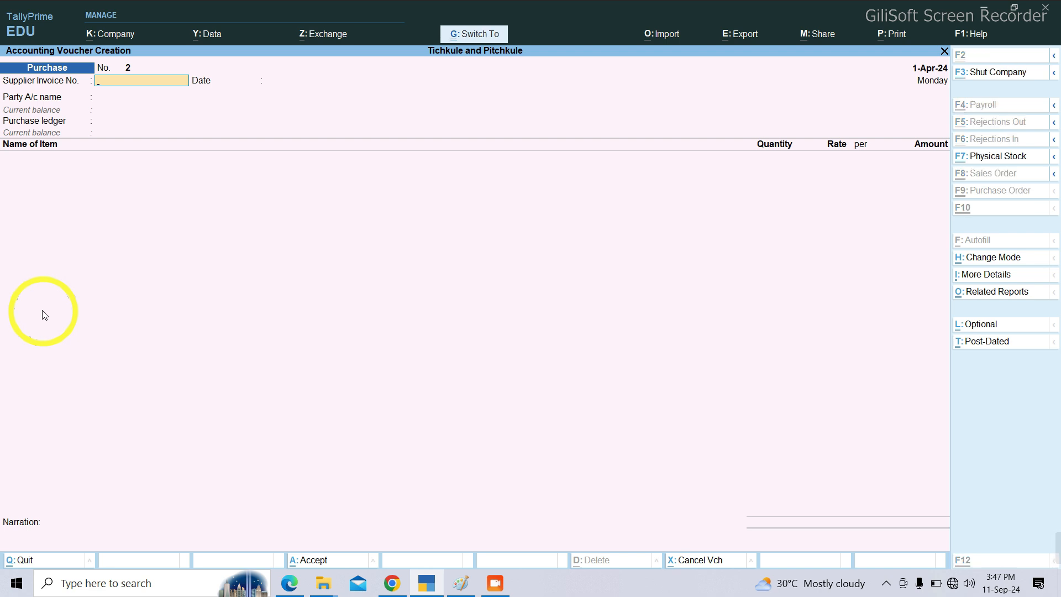
{"action": "key", "text": "ctrl+h"}
{"action": "key", "text": "Down"}
{"action": "key", "text": "Down"}
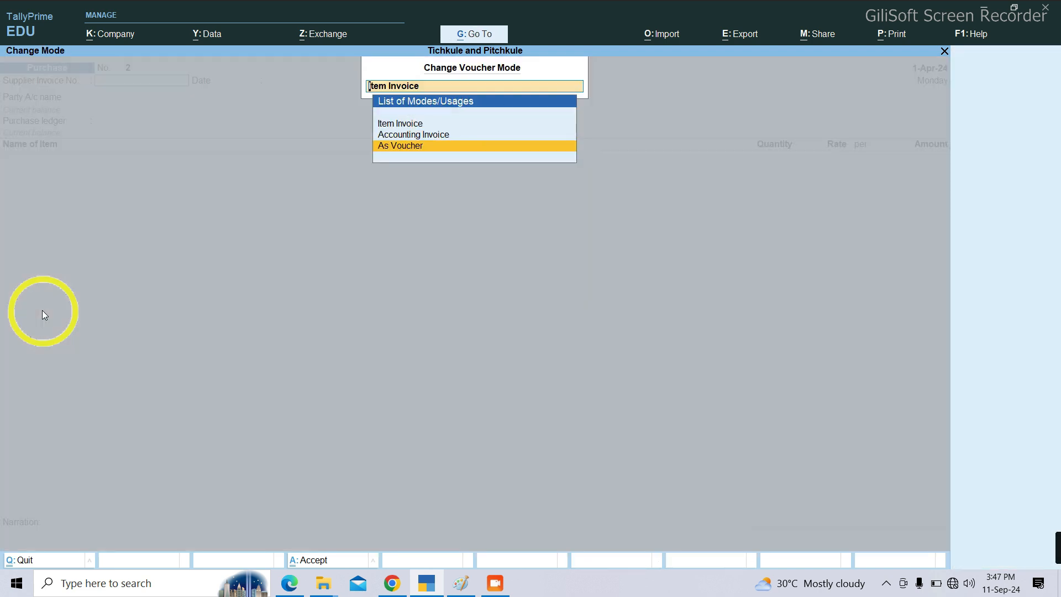
{"action": "key", "text": "Return"}
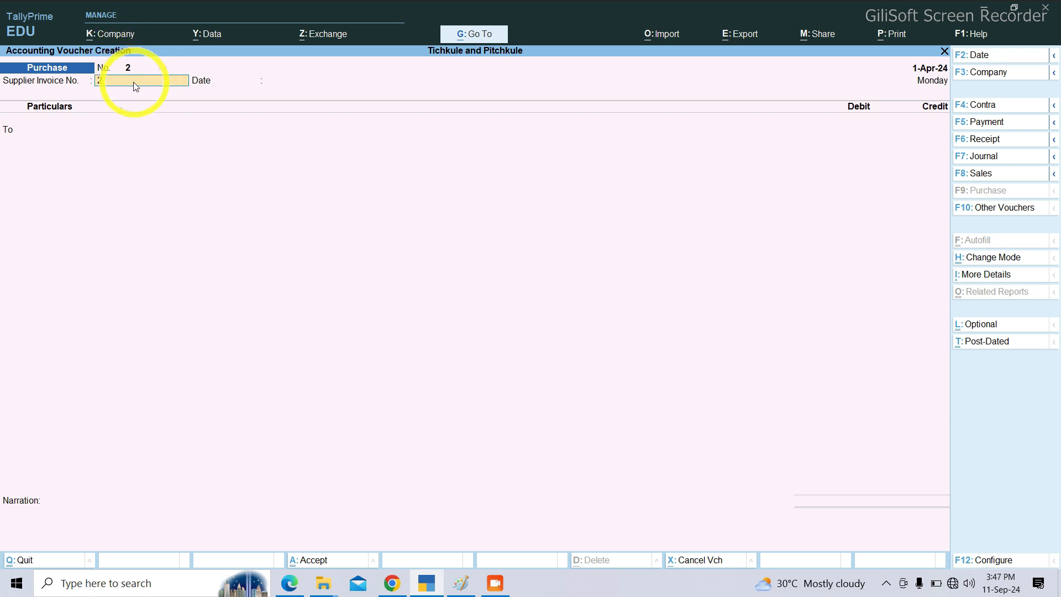
{"action": "key", "text": "Return"}
{"action": "key", "text": "Return"}
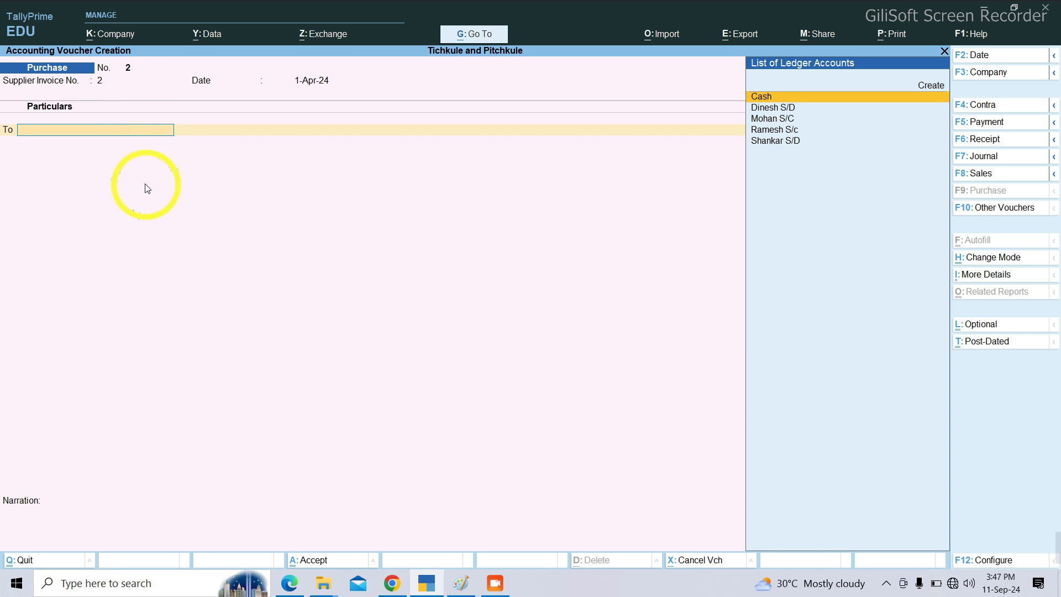
Step: Select the supplier from the tenth transaction as the credit ledger, leaving receipt details blank and keeping the default party details
{"action": "left_click", "coordinate": [776, 132]}
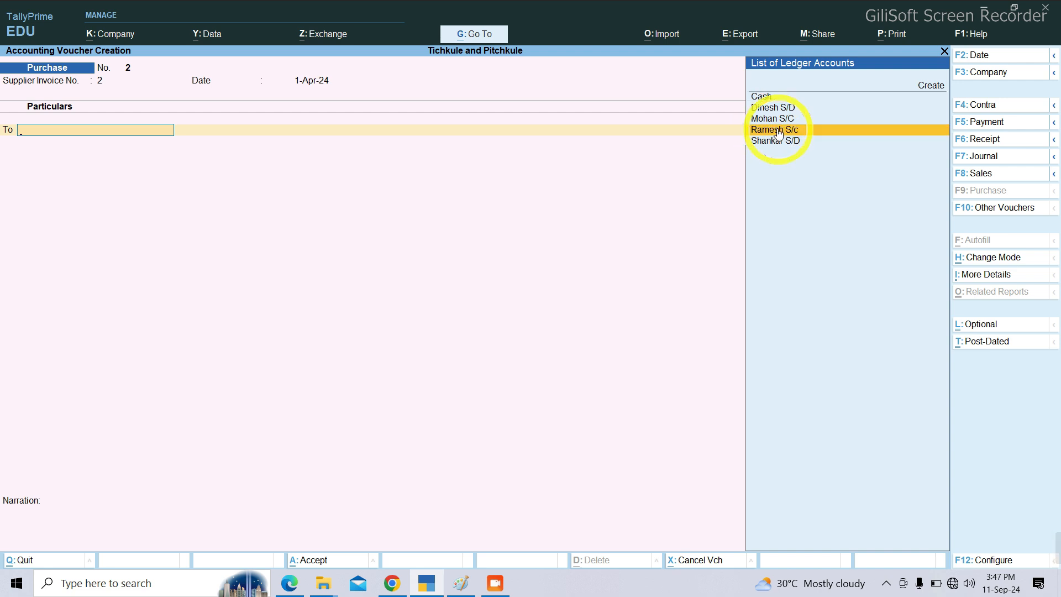
{"action": "left_click", "coordinate": [777, 130]}
{"action": "key", "text": "Return"}
{"action": "key", "text": "Return"}
{"action": "key", "text": "Return"}
{"action": "key", "text": "Return"}
{"action": "key", "text": "Return"}
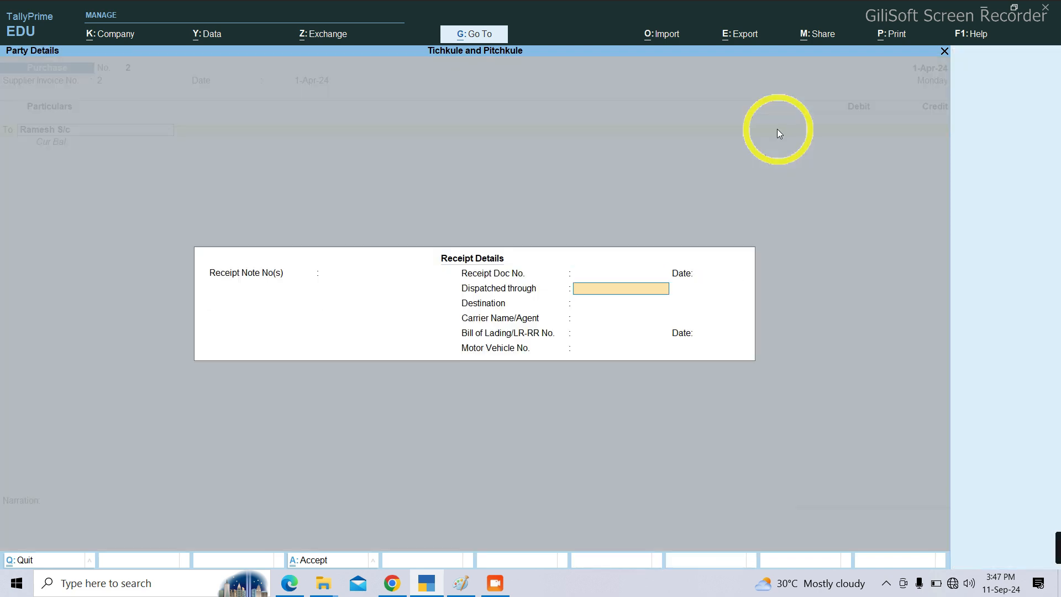
{"action": "key", "text": "Return"}
{"action": "key", "text": "Return"}
{"action": "key", "text": "Return"}
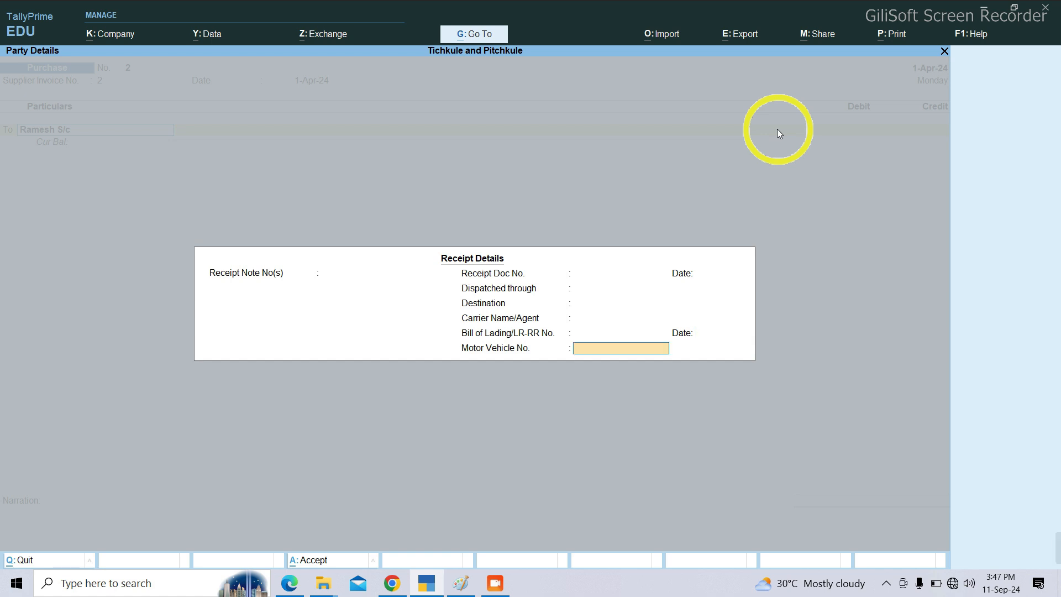
{"action": "key", "text": "Return"}
{"action": "key", "text": "Return"}
{"action": "key", "text": "Return"}
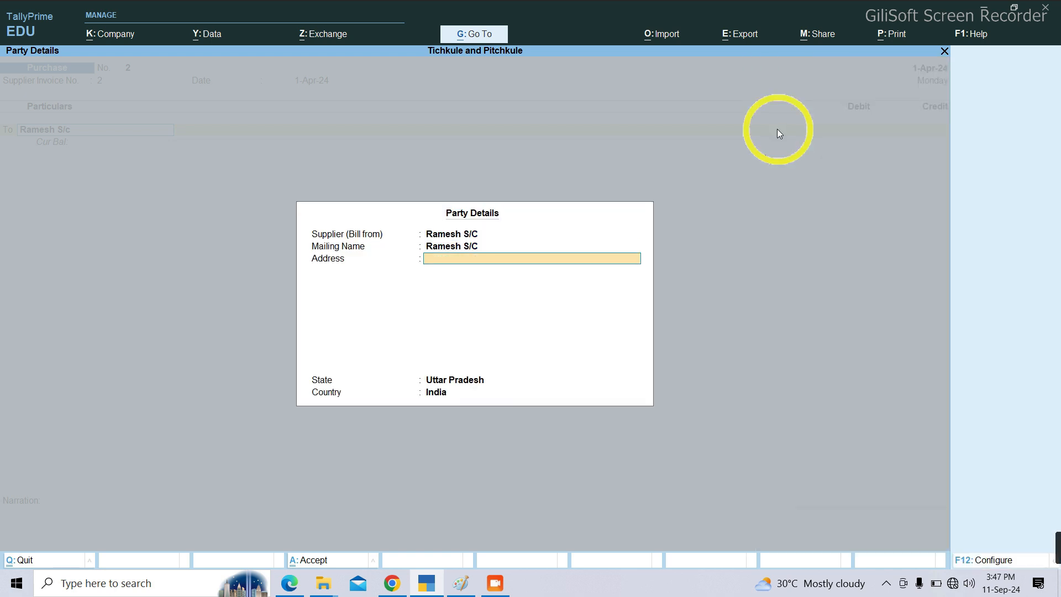
{"action": "key", "text": "Return"}
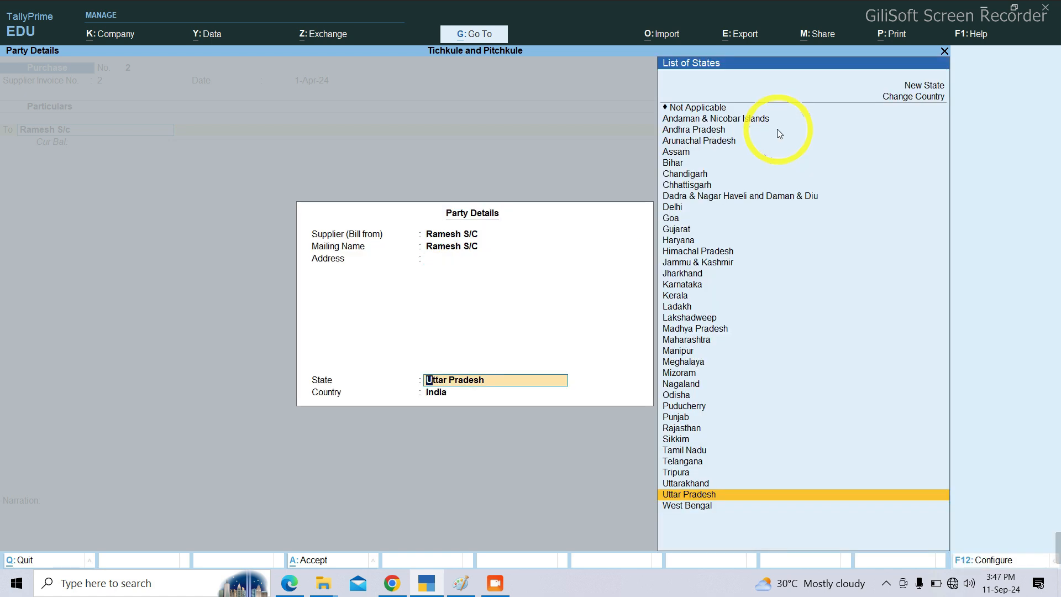
{"action": "key", "text": "Return"}
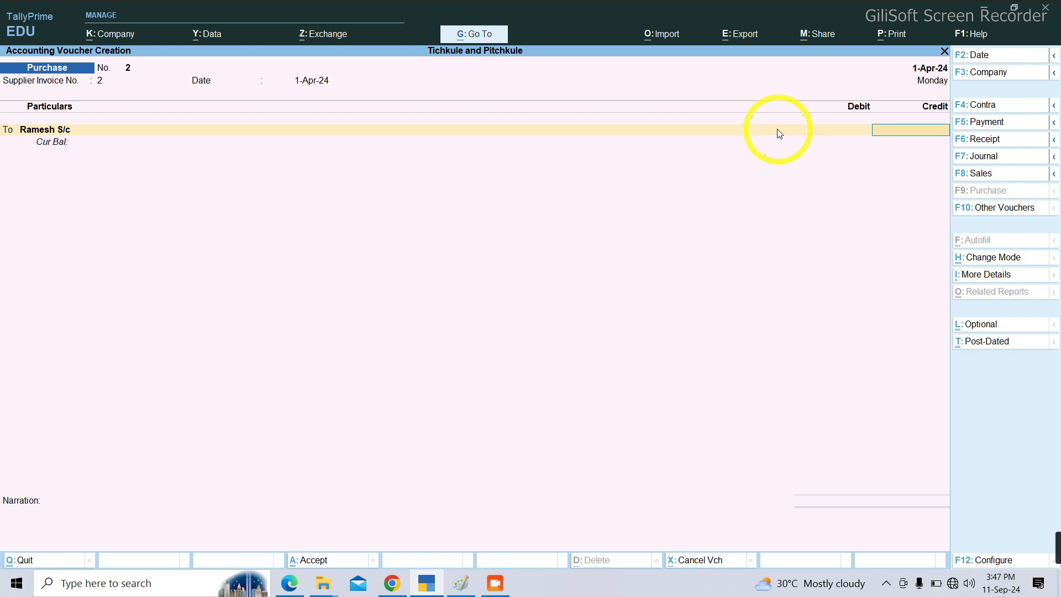
Step: Set the supplier's credit amount to 3000 and allocate it bill-wise as New Ref 2 without a due date
{"action": "type", "text": "3000"}
{"action": "key", "text": "Return"}
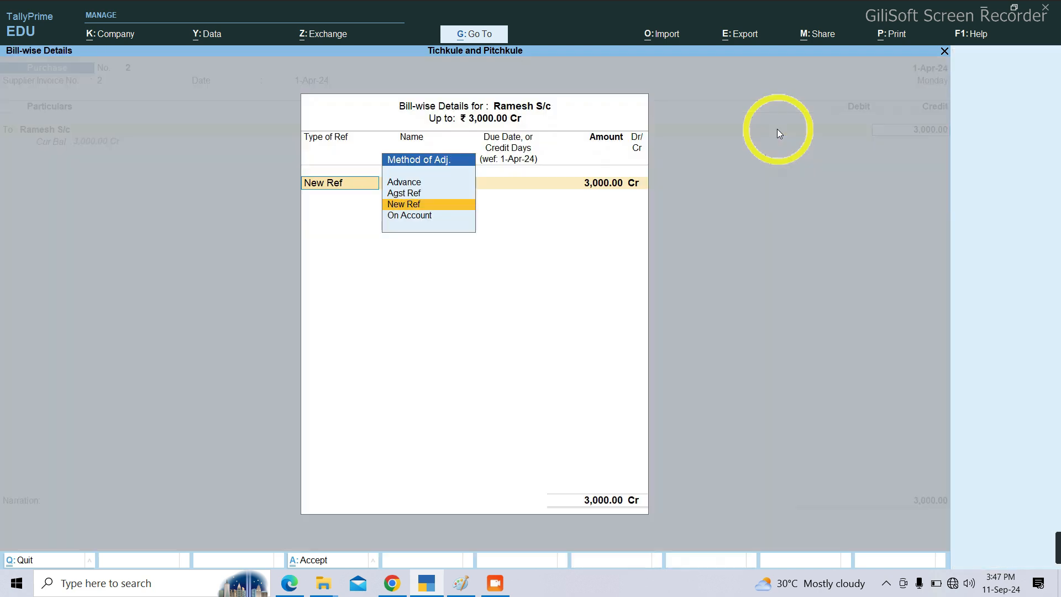
{"action": "key", "text": "Return"}
{"action": "key", "text": "Return"}
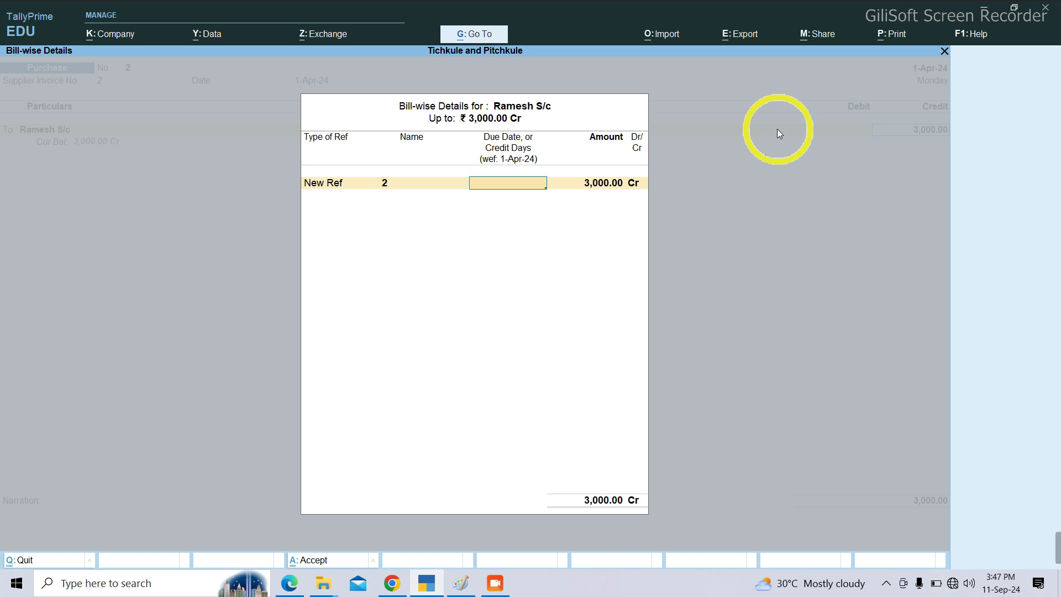
{"action": "key", "text": "Return"}
{"action": "key", "text": "Return"}
{"action": "key", "text": "Return"}
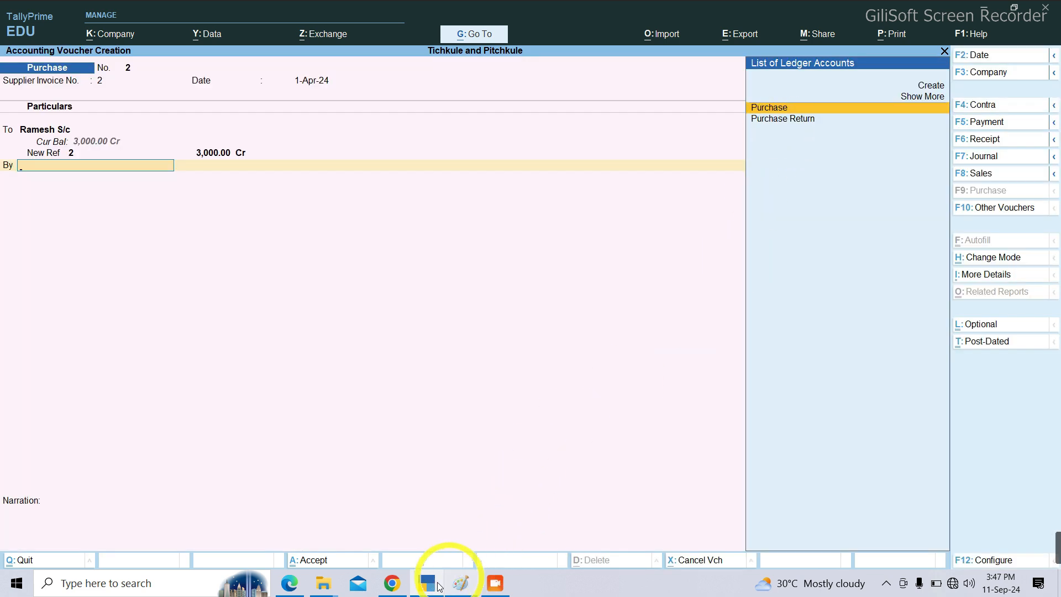
Step: Recheck the tenth transaction's amount in the Edge PDF notes and return to TallyPrime
{"action": "left_click", "coordinate": [290, 584]}
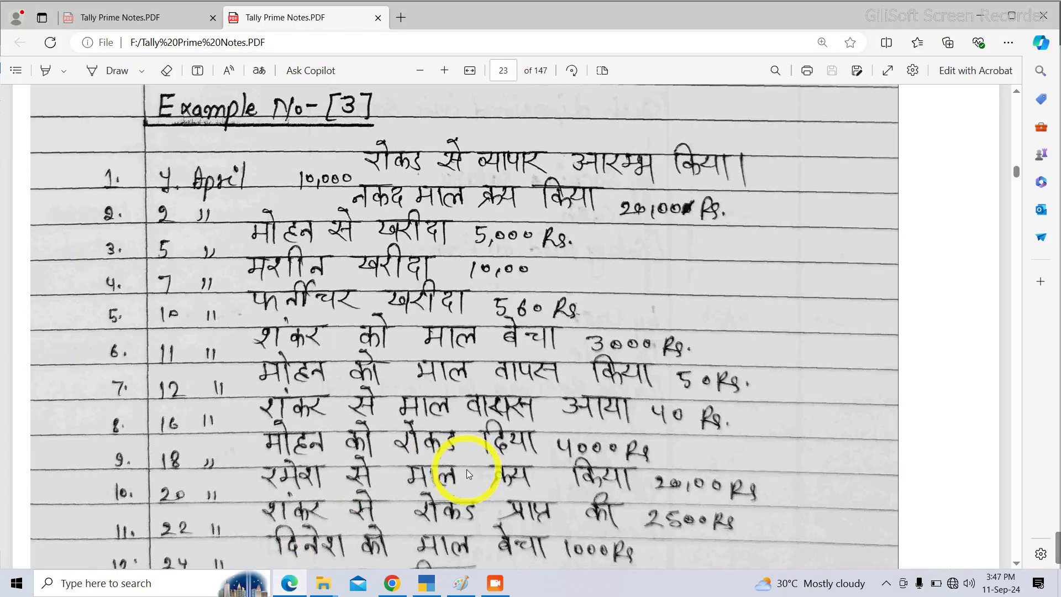
{"action": "scroll", "coordinate": [466, 469], "scroll_direction": "down", "scroll_amount": 3}
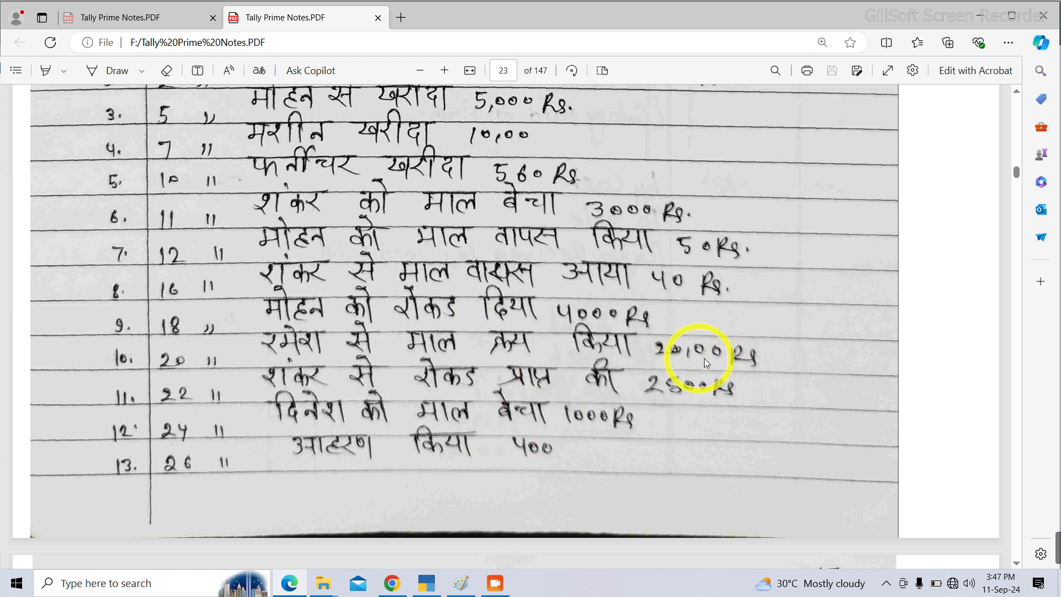
{"action": "left_click", "coordinate": [419, 586]}
Step: Set the supplier's credit amount to 2000, allocated bill-wise as New Ref 2 without a due date
{"action": "key", "text": "BackSpace"}
{"action": "key", "text": "BackSpace"}
{"action": "key", "text": "BackSpace"}
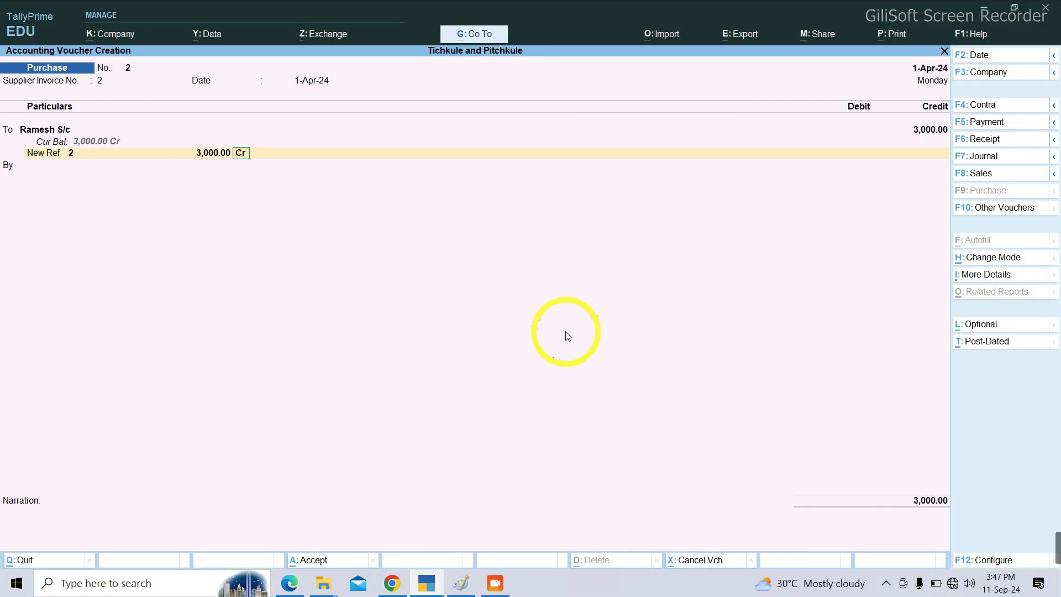
{"action": "key", "text": "BackSpace"}
{"action": "key", "text": "BackSpace"}
{"action": "key", "text": "BackSpace"}
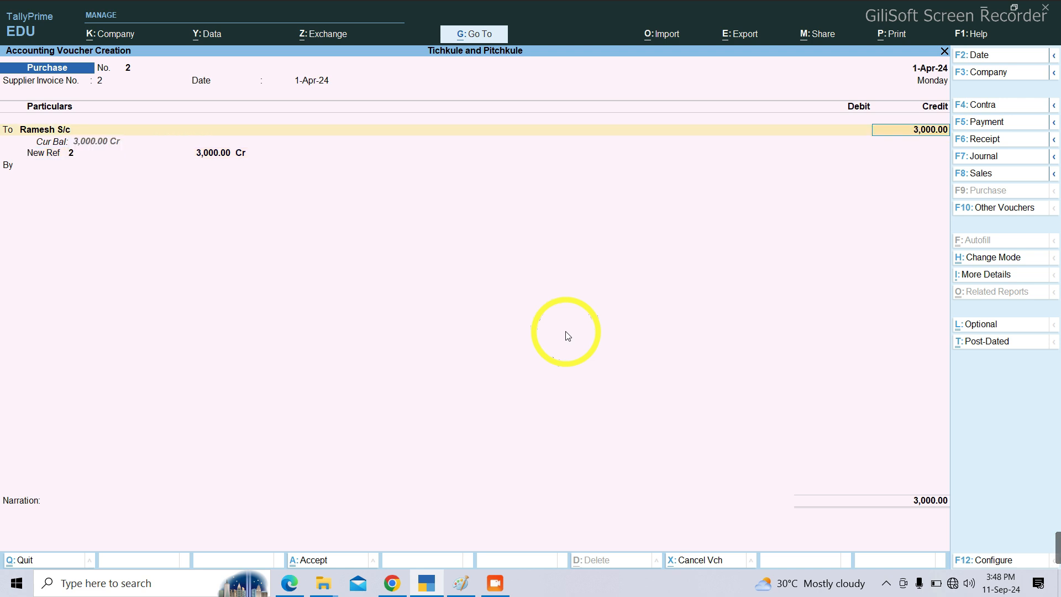
{"action": "key", "text": "BackSpace"}
{"action": "type", "text": "2000"}
{"action": "key", "text": "Return"}
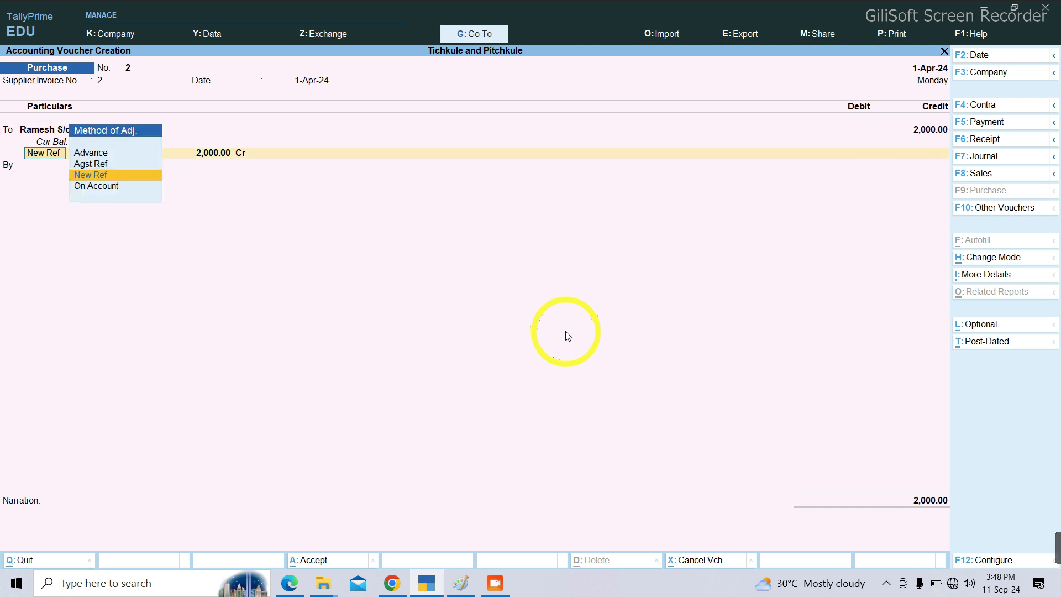
{"action": "key", "text": "Return"}
{"action": "key", "text": "Return"}
{"action": "key", "text": "Return"}
{"action": "key", "text": "Return"}
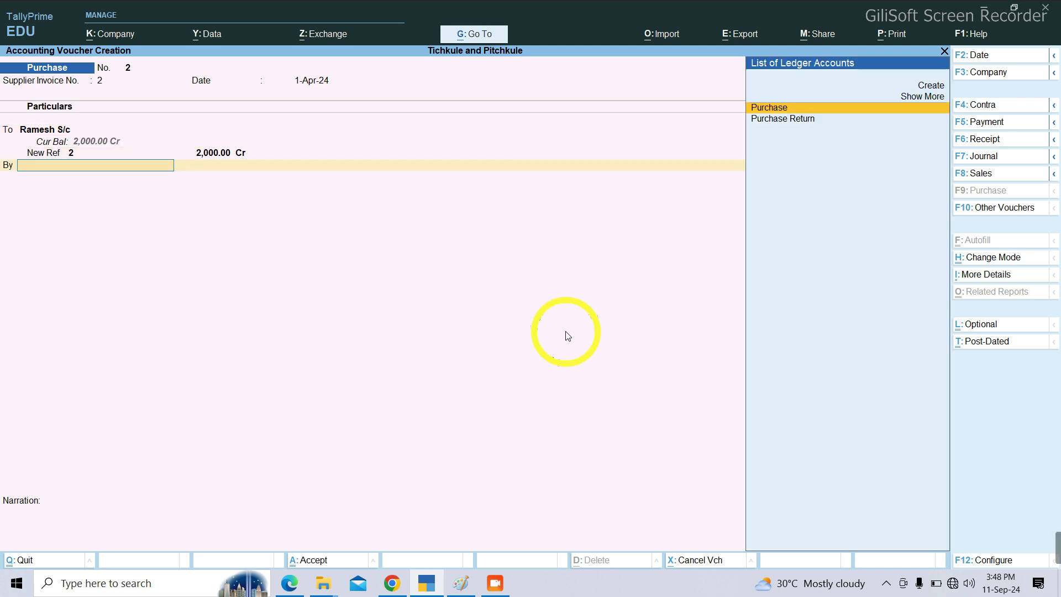
Step: Debit the Purchase ledger 2000 without inventory items and save the purchase voucher without a narration
{"action": "key", "text": "Return"}
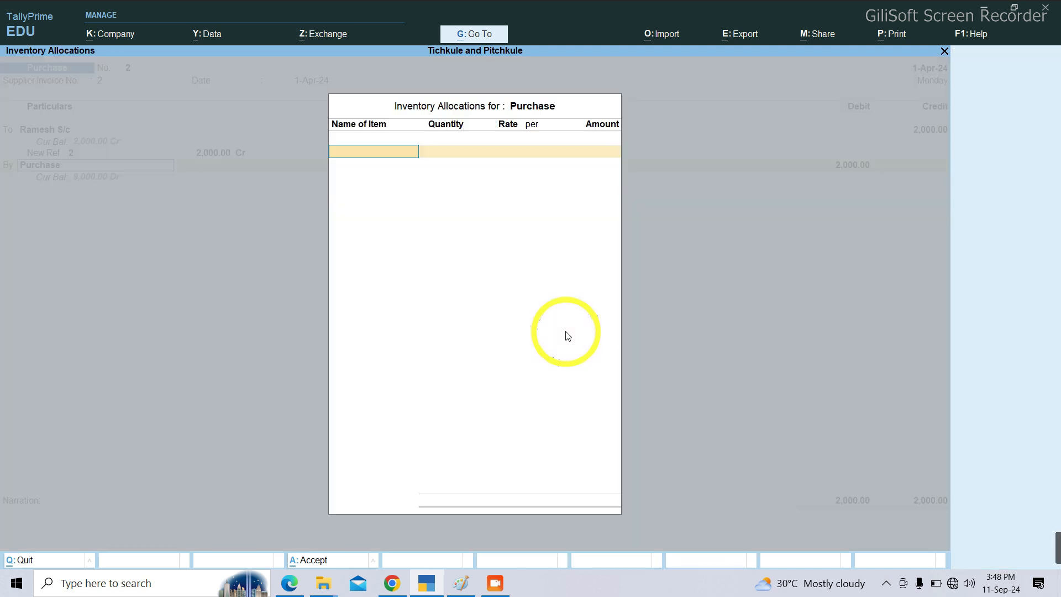
{"action": "key", "text": "Return"}
{"action": "key", "text": "Return"}
{"action": "key", "text": "Return"}
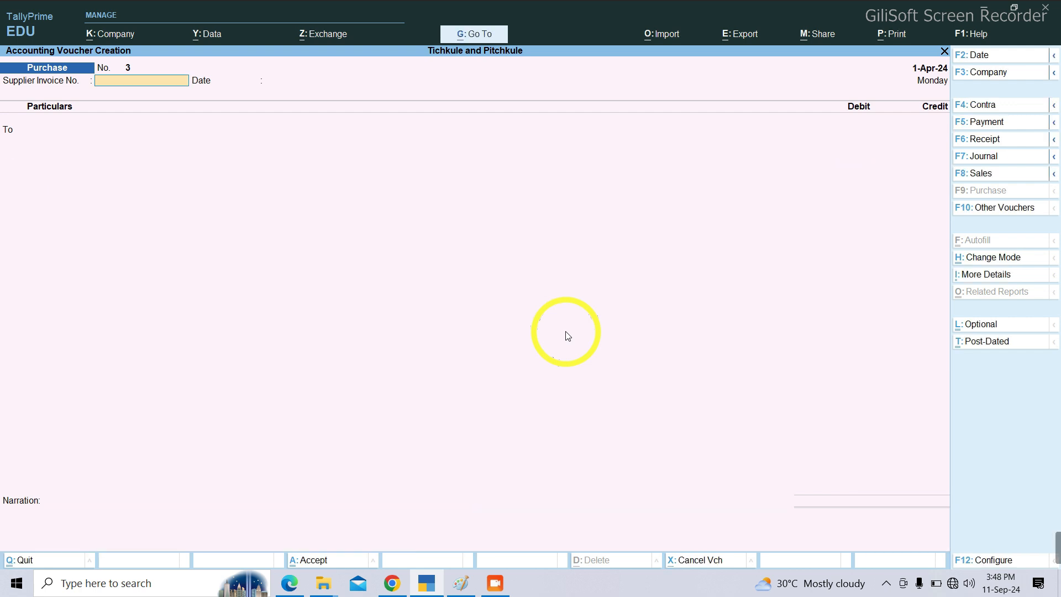
Step: Check the eleventh transaction in the Edge PDF notes and return to TallyPrime
{"action": "left_click", "coordinate": [298, 582]}
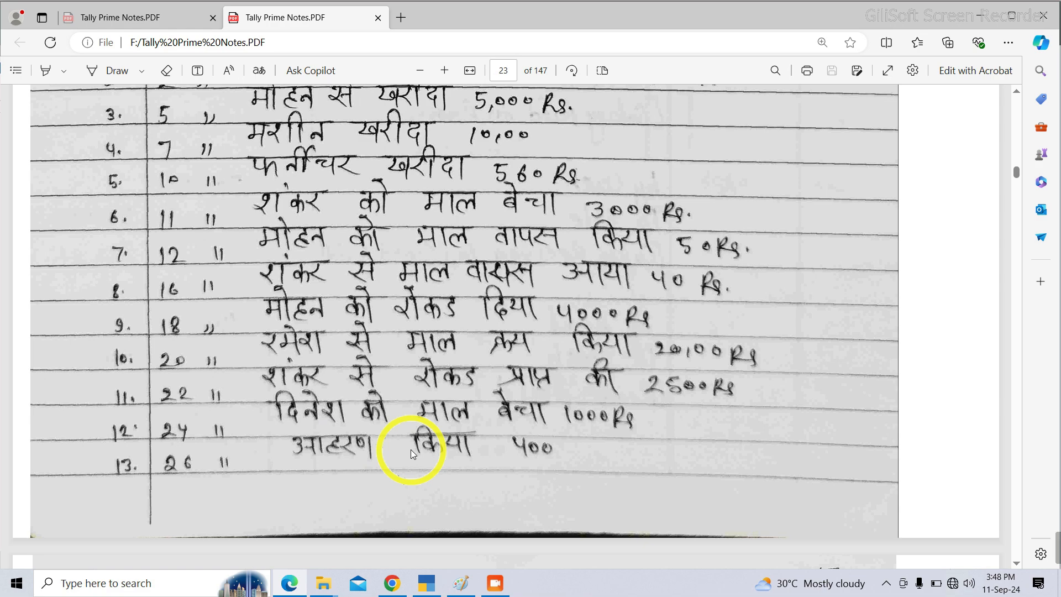
{"action": "left_click", "coordinate": [426, 584]}
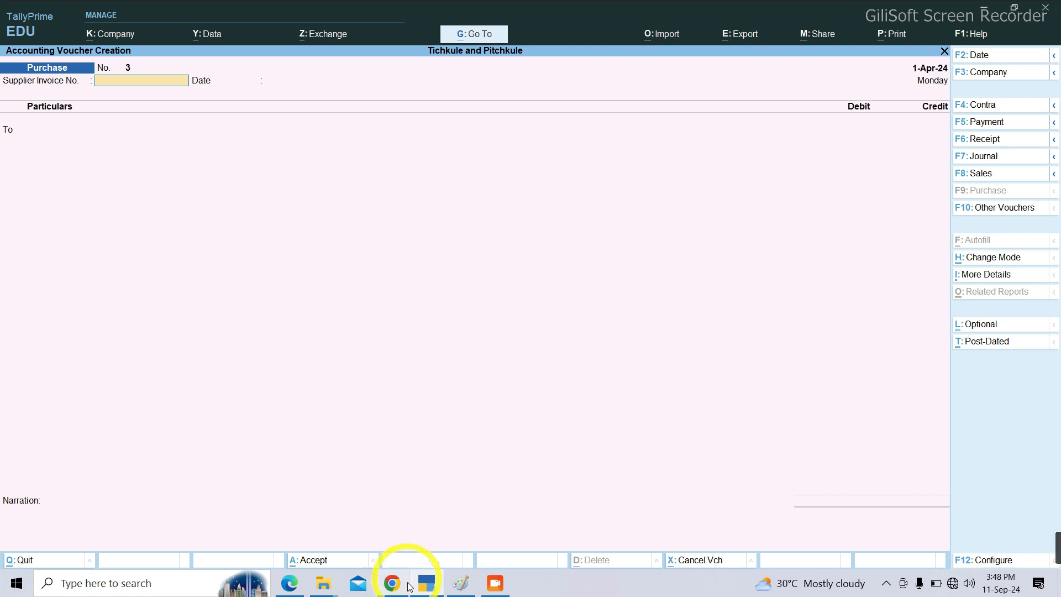
{"action": "left_click", "coordinate": [291, 583]}
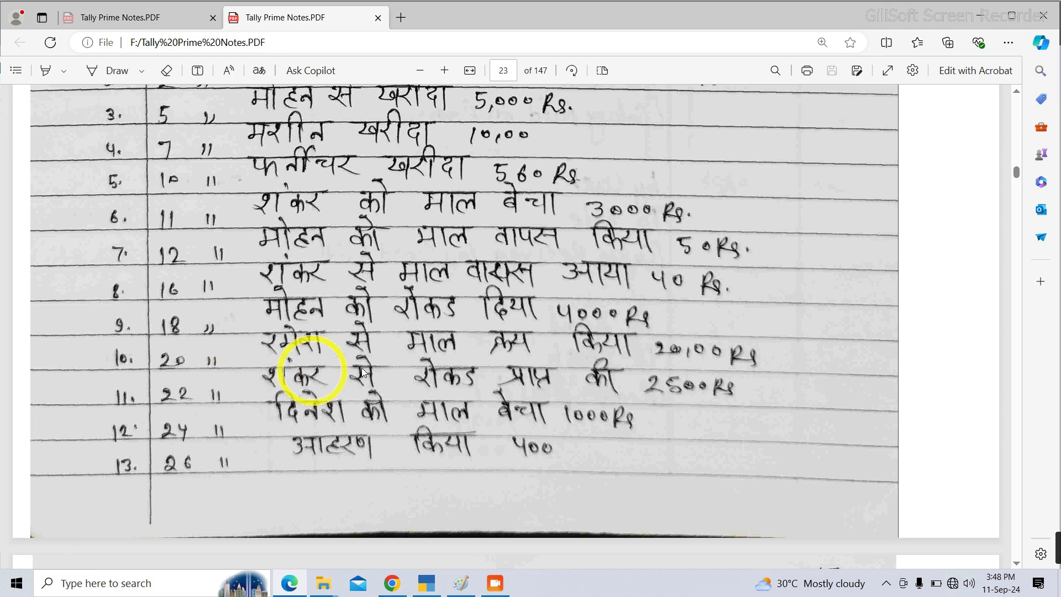
{"action": "left_click", "coordinate": [426, 583]}
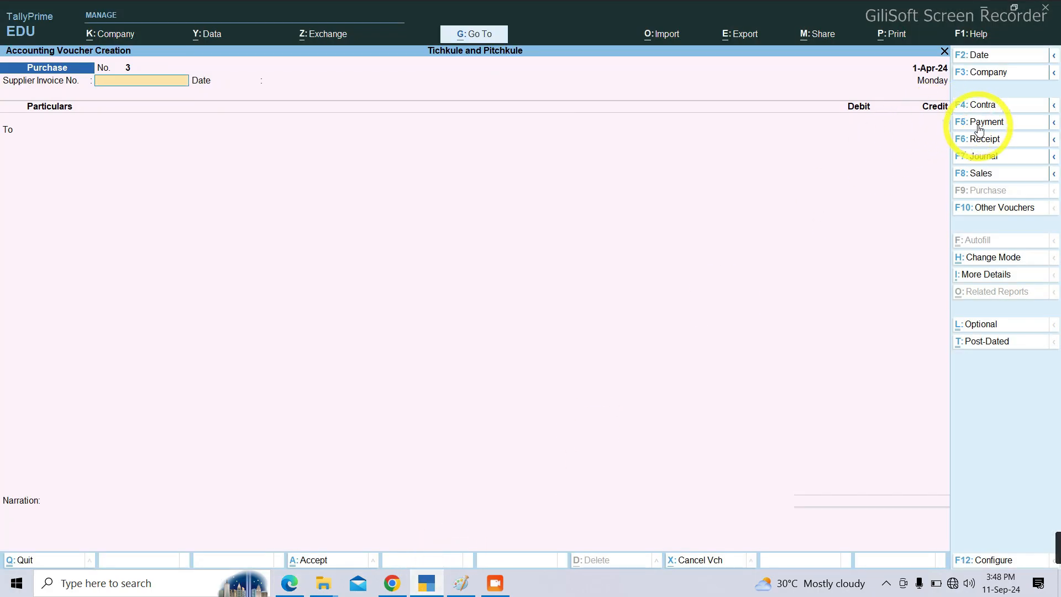
Step: Start a receipt voucher crediting the customer from the eleventh transaction with 2500, allocated bill-wise as Agst Ref against bill 1
{"action": "left_click", "coordinate": [978, 138]}
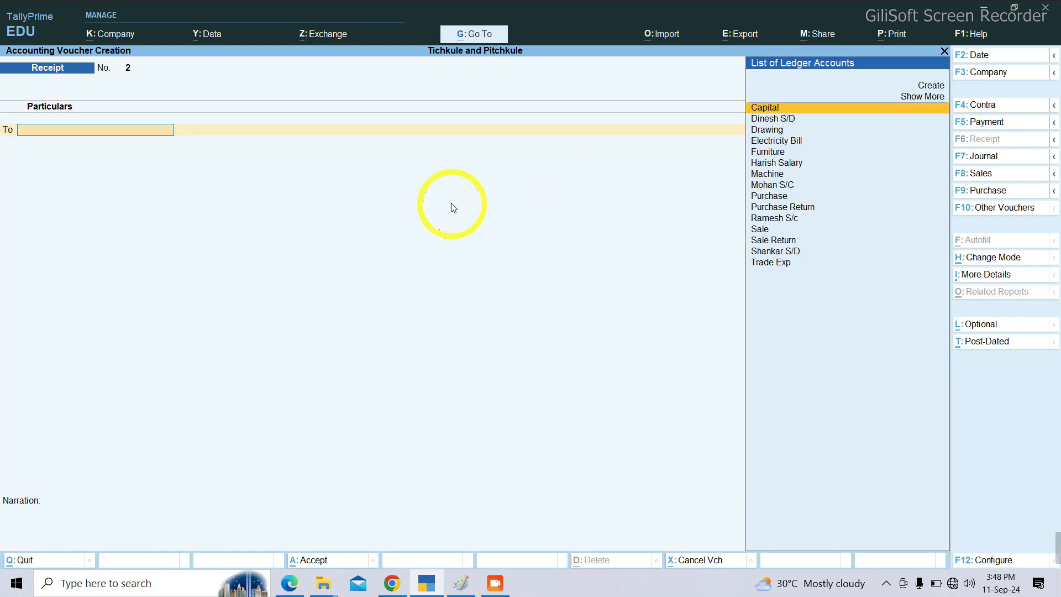
{"action": "type", "text": "Sh"}
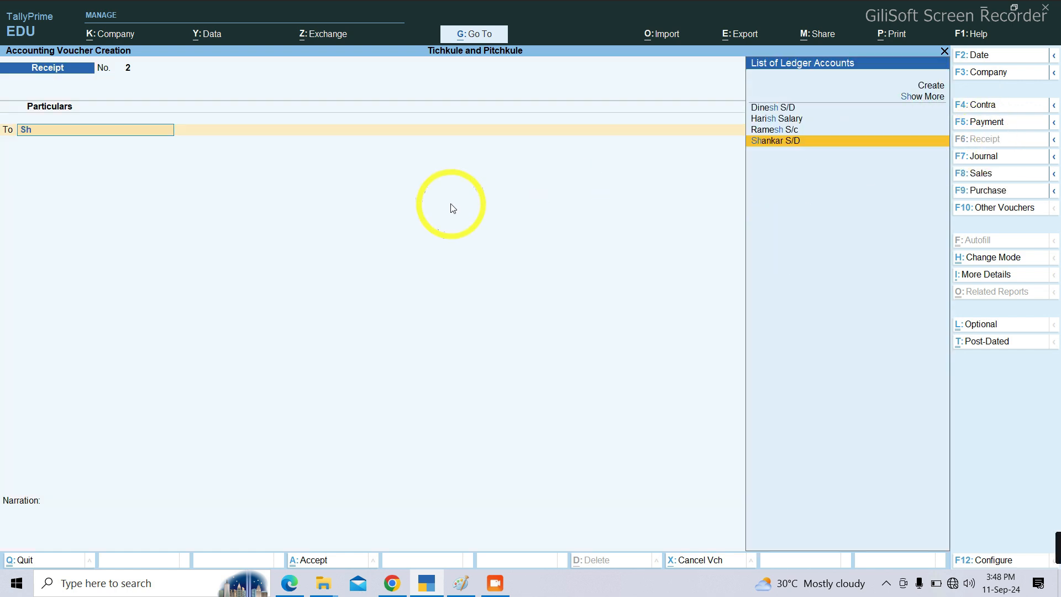
{"action": "key", "text": "Return"}
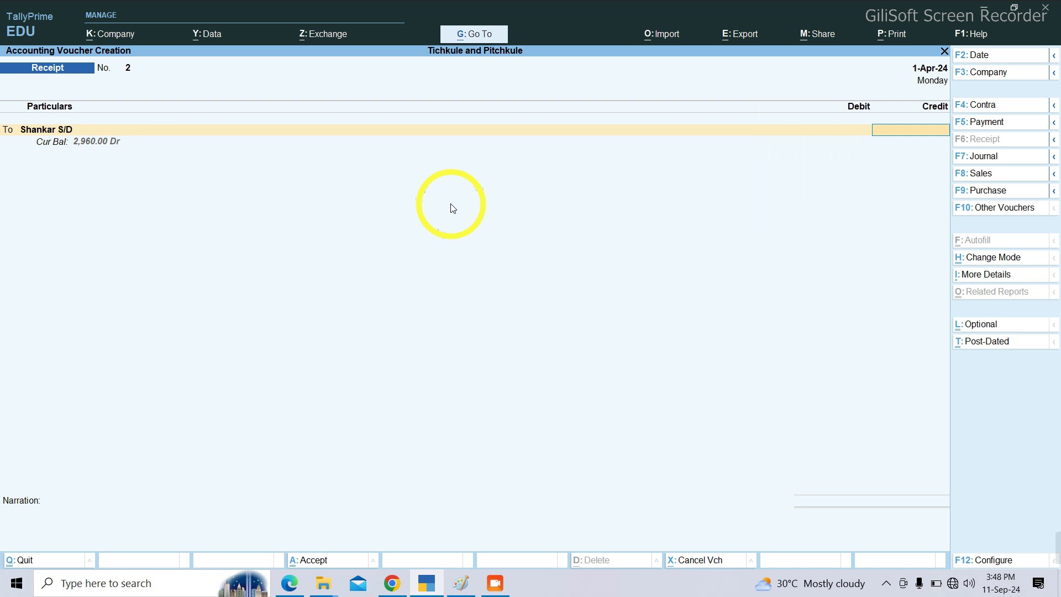
{"action": "type", "text": "2500"}
{"action": "key", "text": "Return"}
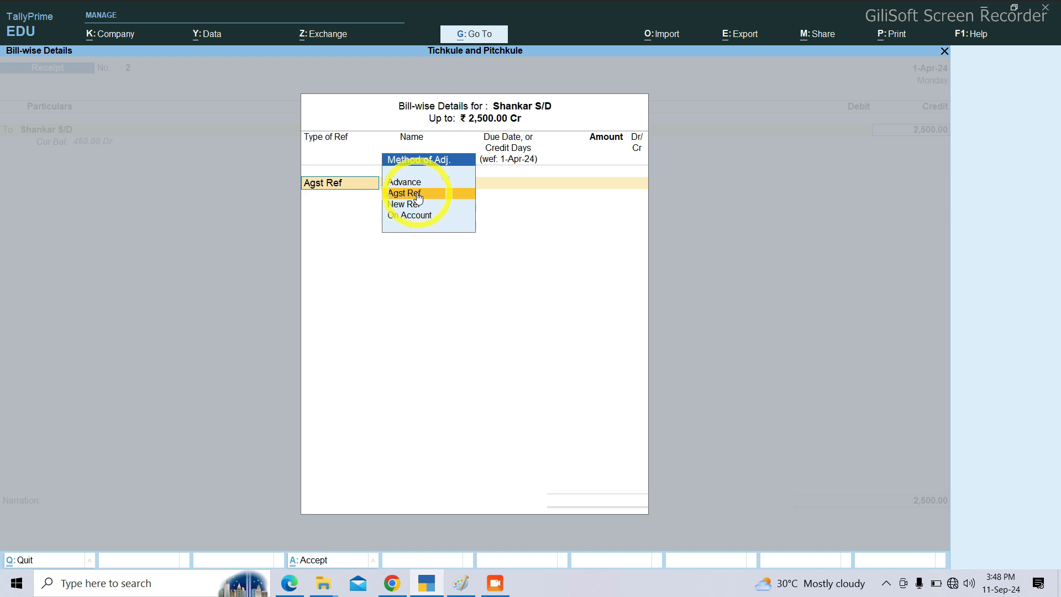
{"action": "key", "text": "Return"}
{"action": "key", "text": "Return"}
{"action": "key", "text": "Return"}
{"action": "key", "text": "Return"}
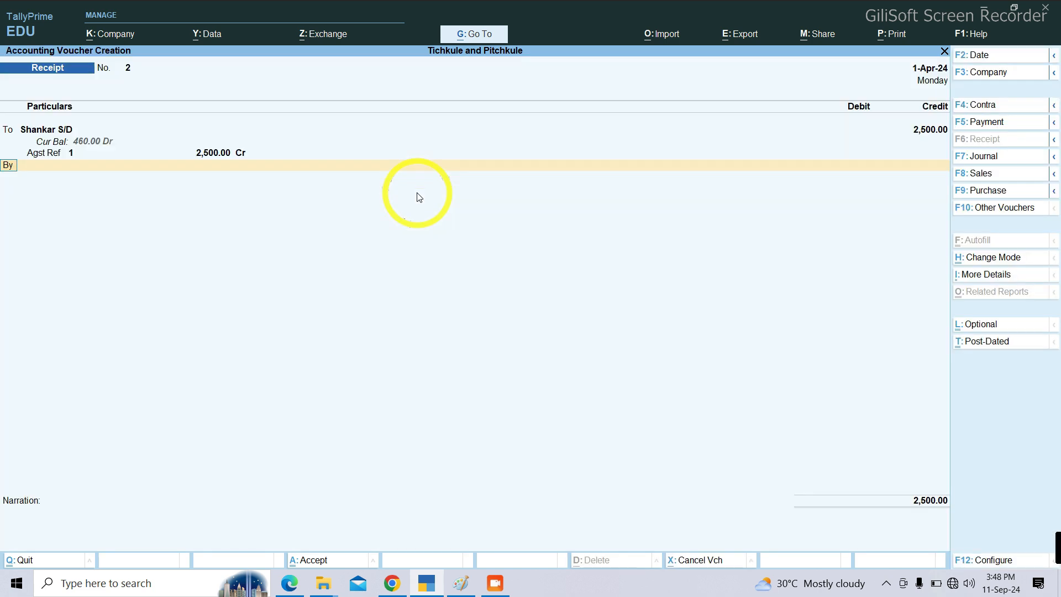
Step: Debit the Cash ledger 2500 and save the receipt voucher without a narration
{"action": "key", "text": "Return"}
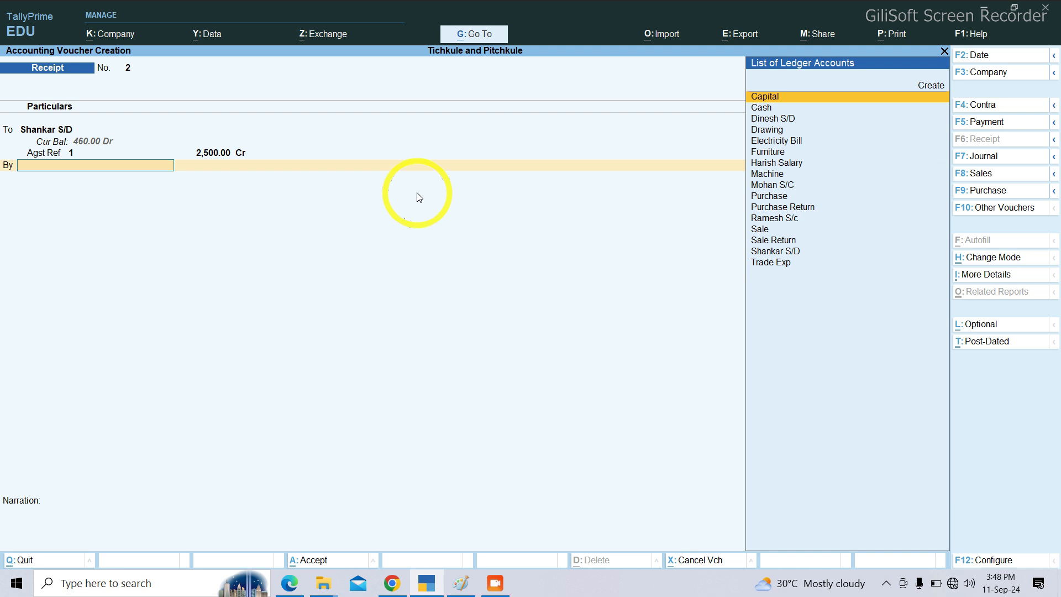
{"action": "key", "text": "Down"}
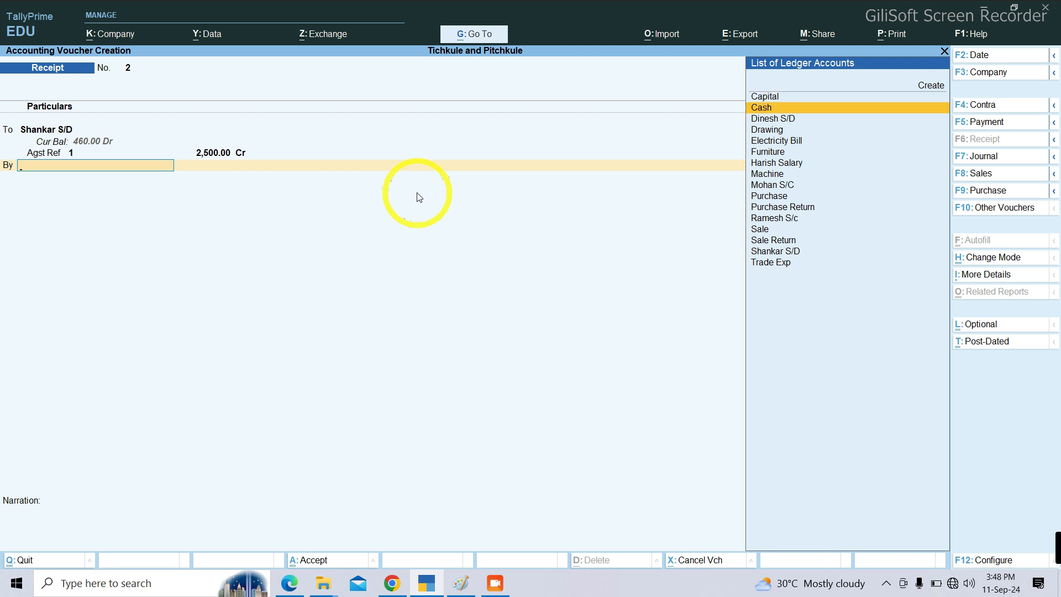
{"action": "key", "text": "Return"}
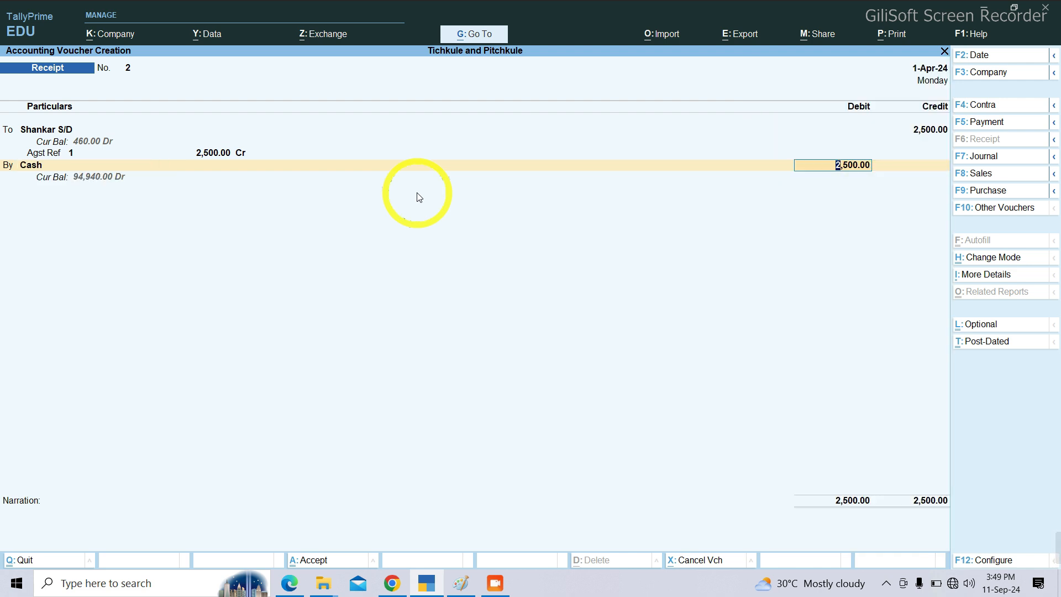
{"action": "key", "text": "Return"}
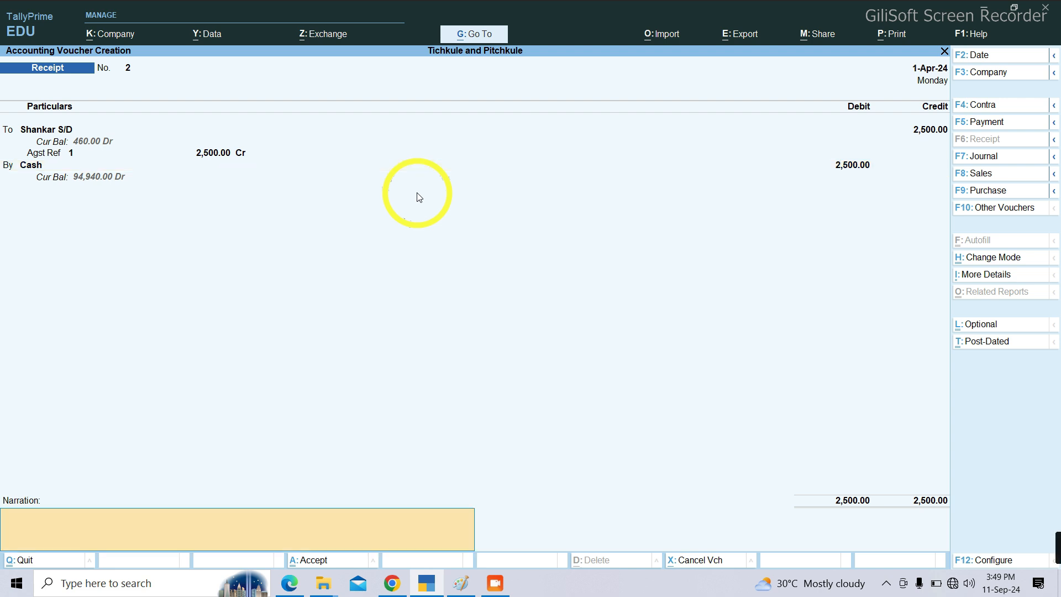
{"action": "key", "text": "Return"}
{"action": "key", "text": "Return"}
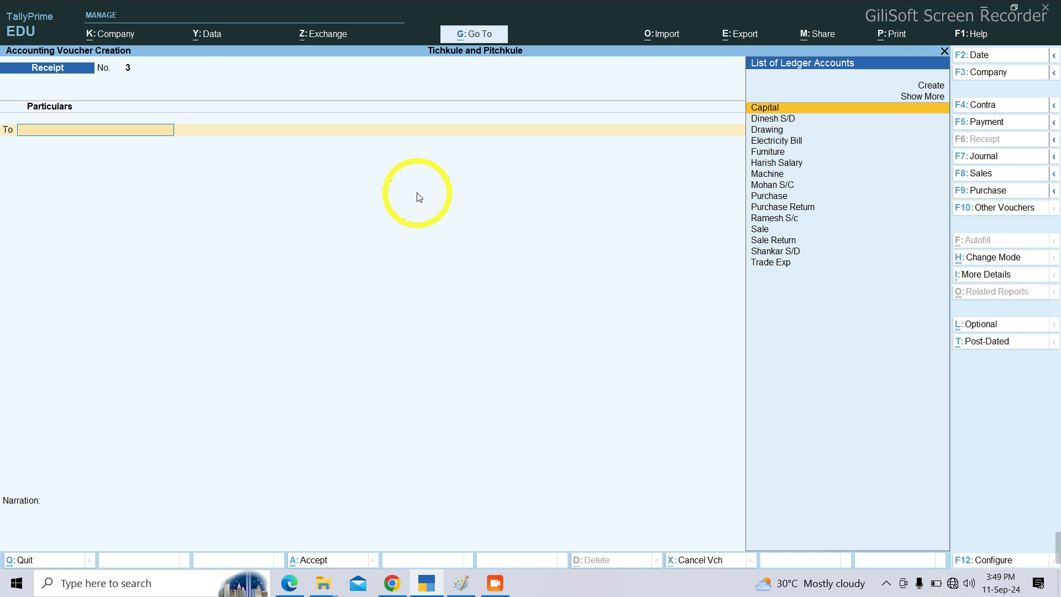
Step: Check the twelfth transaction in the Edge PDF notes and start a TallyPrime sales voucher in As Voucher mode
{"action": "left_click", "coordinate": [288, 585]}
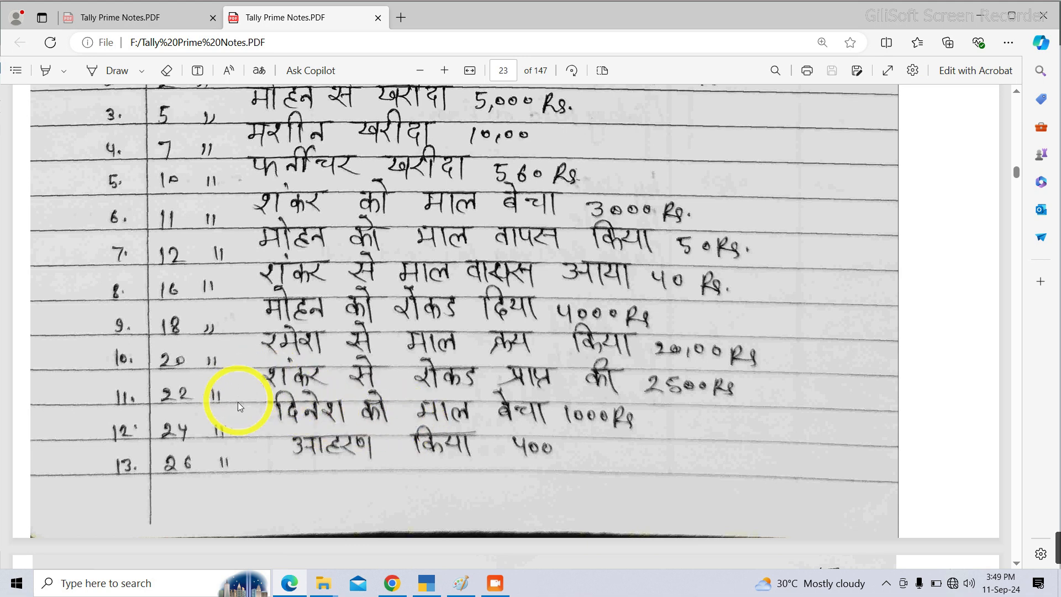
{"action": "left_click", "coordinate": [426, 585]}
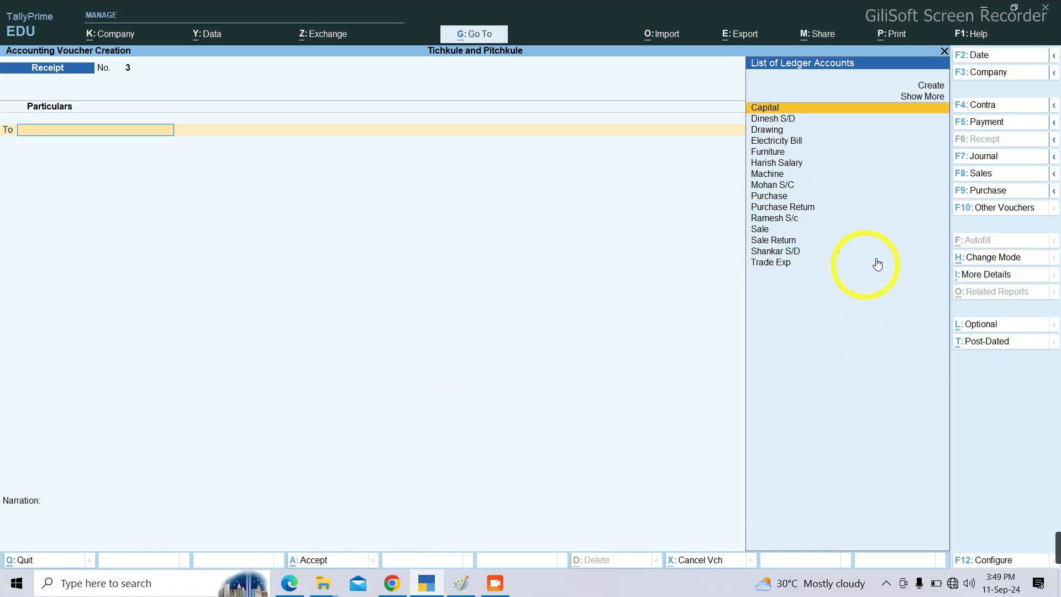
{"action": "left_click", "coordinate": [976, 173]}
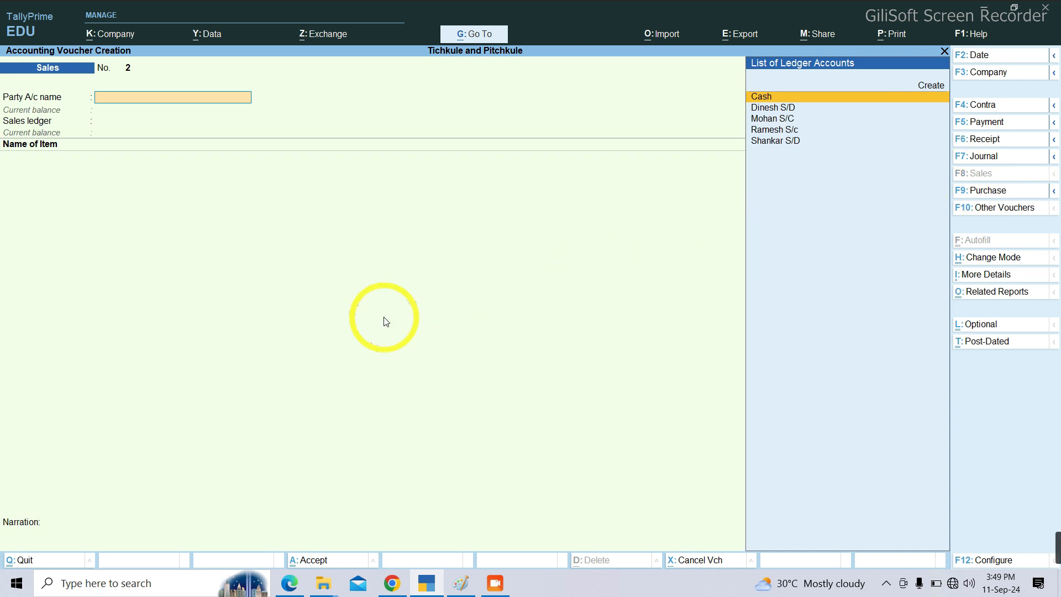
{"action": "key", "text": "ctrl+h"}
{"action": "key", "text": "Down"}
{"action": "key", "text": "Down"}
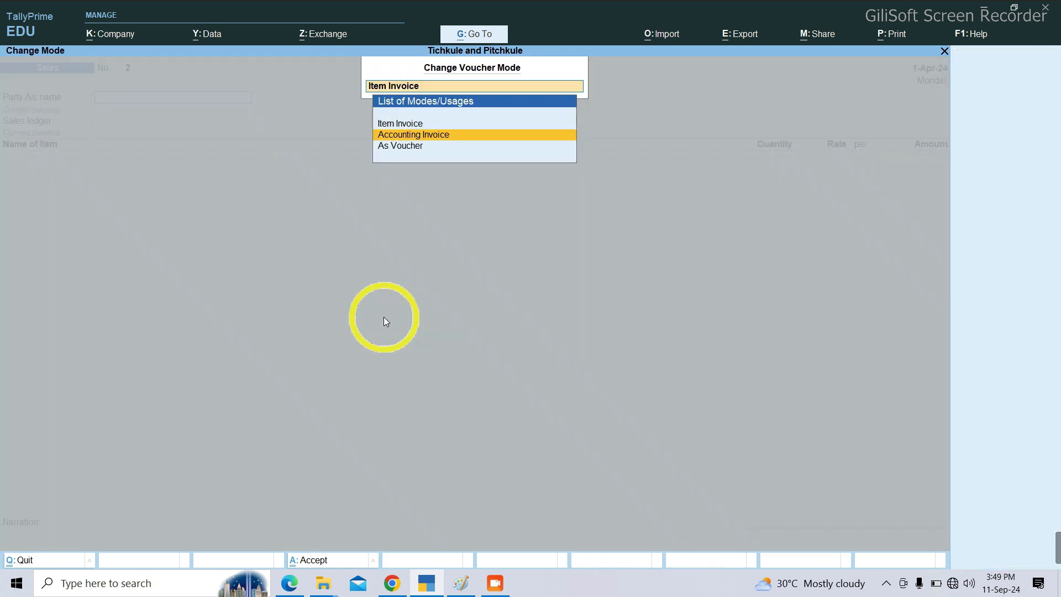
{"action": "key", "text": "Return"}
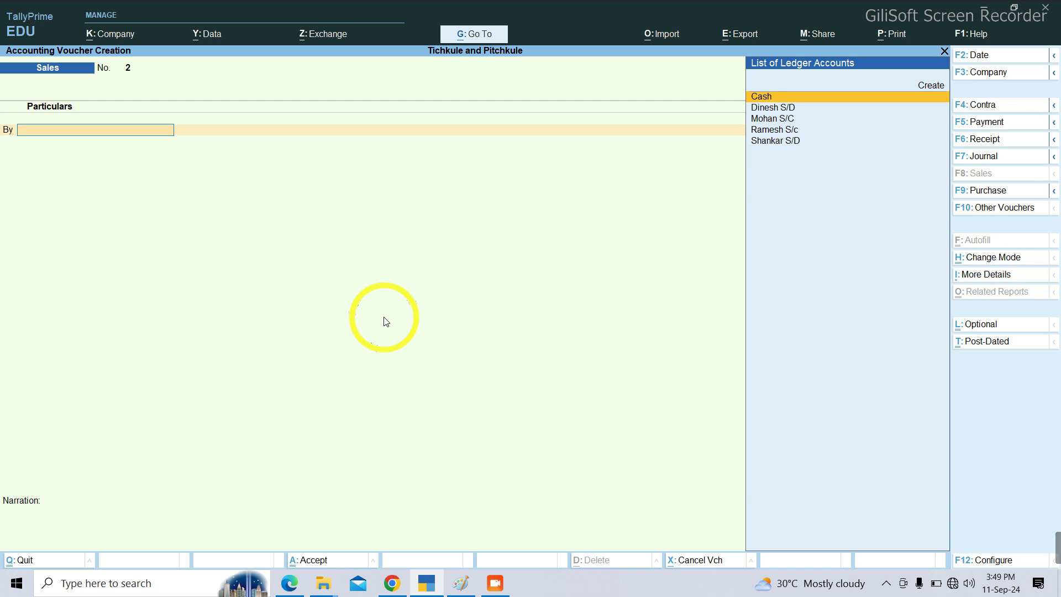
Step: Select the twelfth transaction's customer as the debit party, accepting the dispatch and party details without entering anything
{"action": "type", "text": "D"}
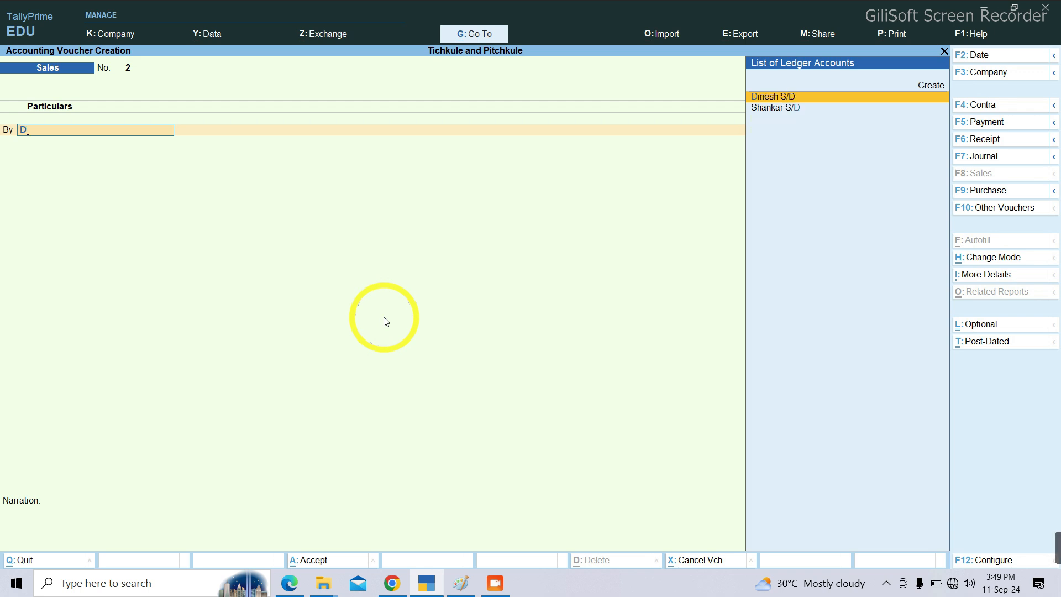
{"action": "key", "text": "Return"}
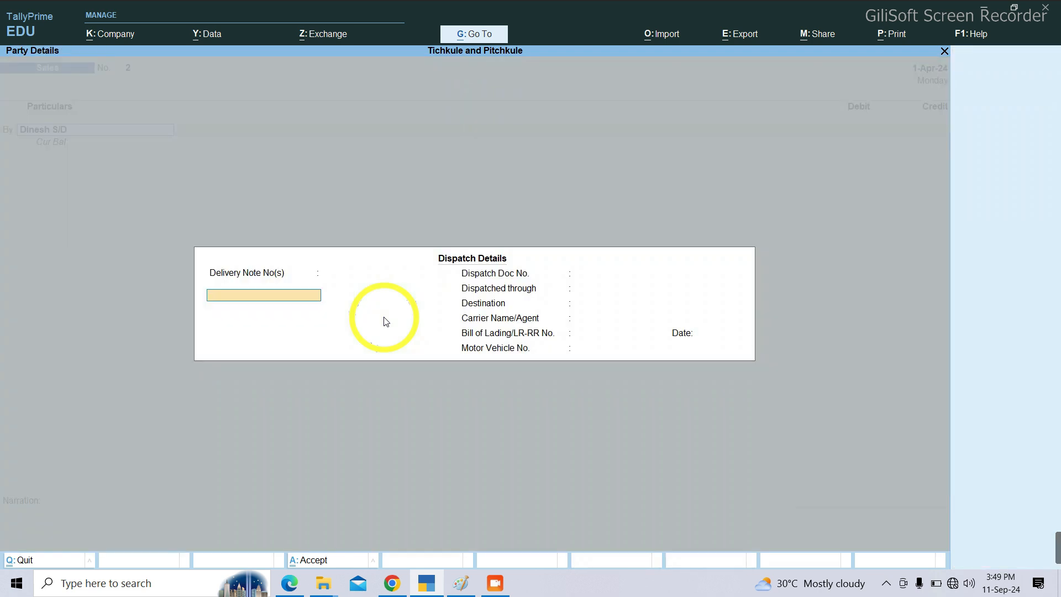
{"action": "key", "text": "Return"}
{"action": "key", "text": "Return"}
{"action": "key", "text": "Return"}
{"action": "key", "text": "Return"}
{"action": "key", "text": "Return"}
{"action": "key", "text": "Return"}
{"action": "key", "text": "Return"}
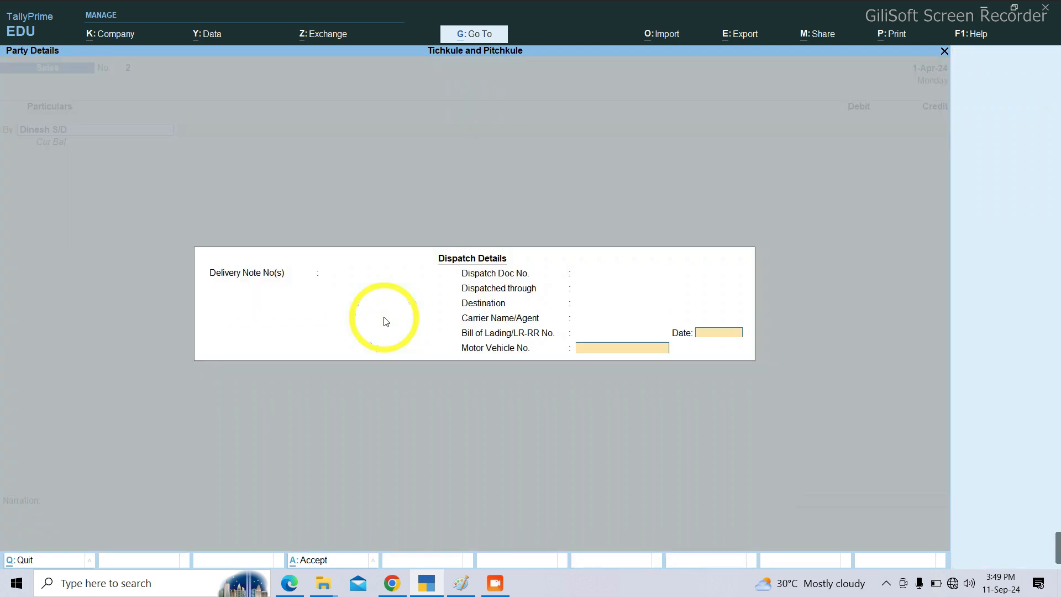
{"action": "key", "text": "Return"}
{"action": "key", "text": "Return"}
{"action": "key", "text": "Return"}
{"action": "key", "text": "Return"}
{"action": "key", "text": "Return"}
{"action": "key", "text": "Return"}
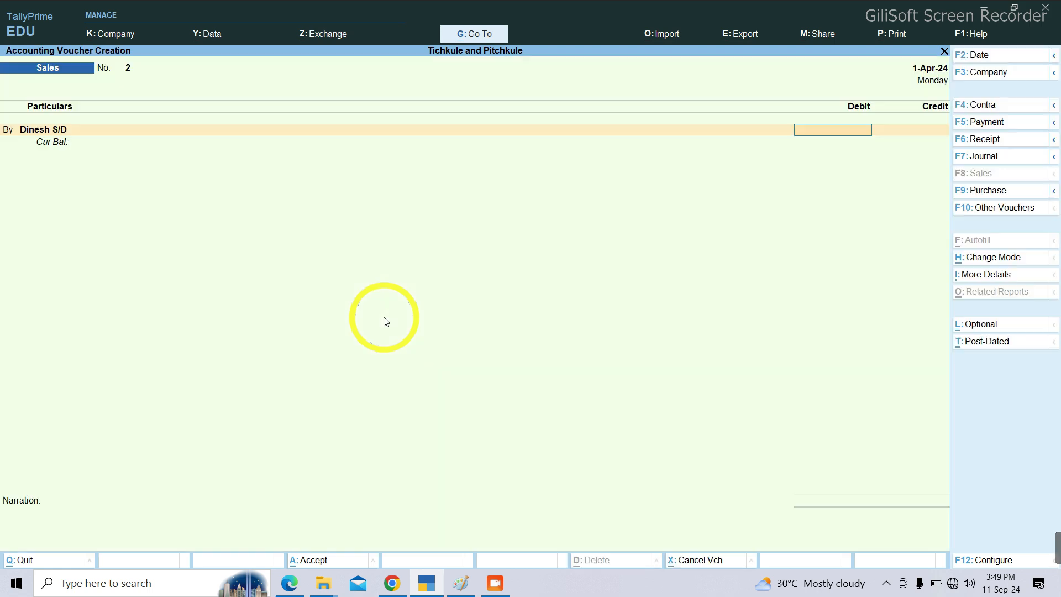
Step: Recheck the amount in the Edge PDF notes and debit the customer 1000 in TallyPrime, allocated bill-wise as New Ref 2
{"action": "left_click", "coordinate": [289, 583]}
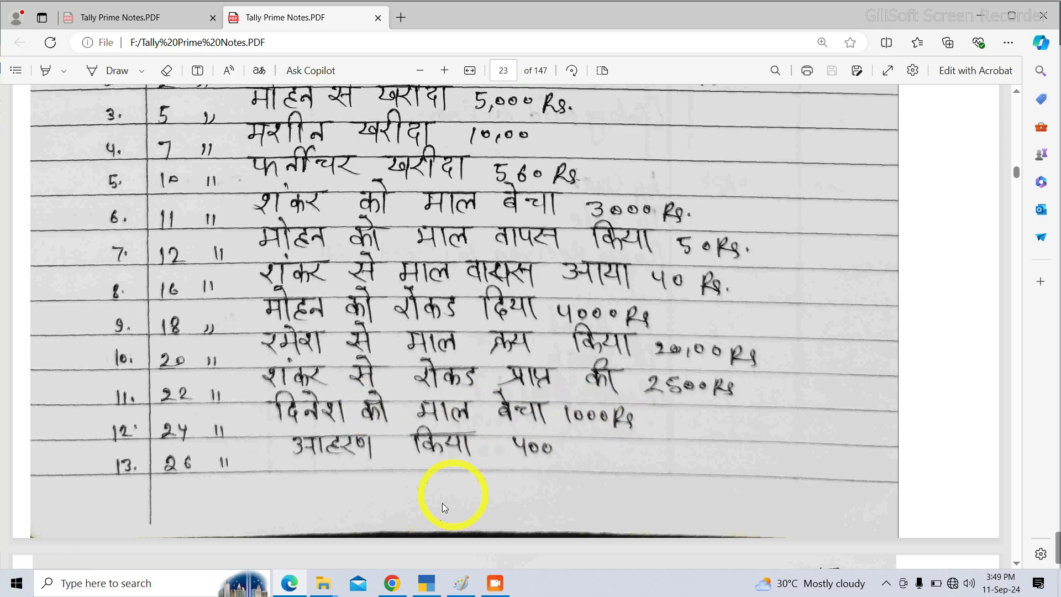
{"action": "left_click", "coordinate": [426, 583]}
{"action": "type", "text": "000"}
{"action": "key", "text": "Return"}
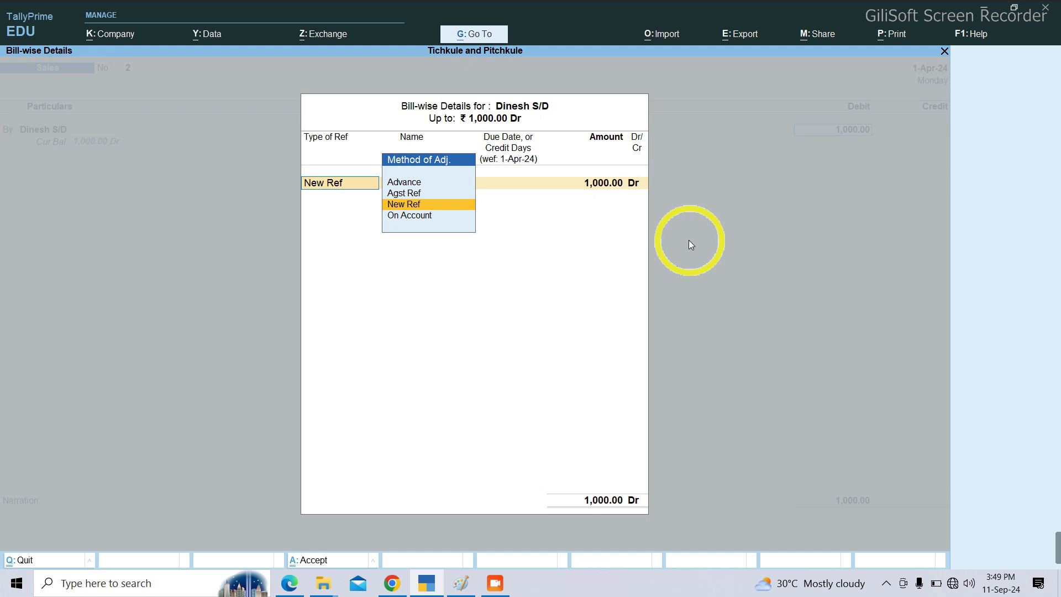
{"action": "key", "text": "Return"}
{"action": "key", "text": "Return"}
{"action": "key", "text": "Return"}
{"action": "key", "text": "Return"}
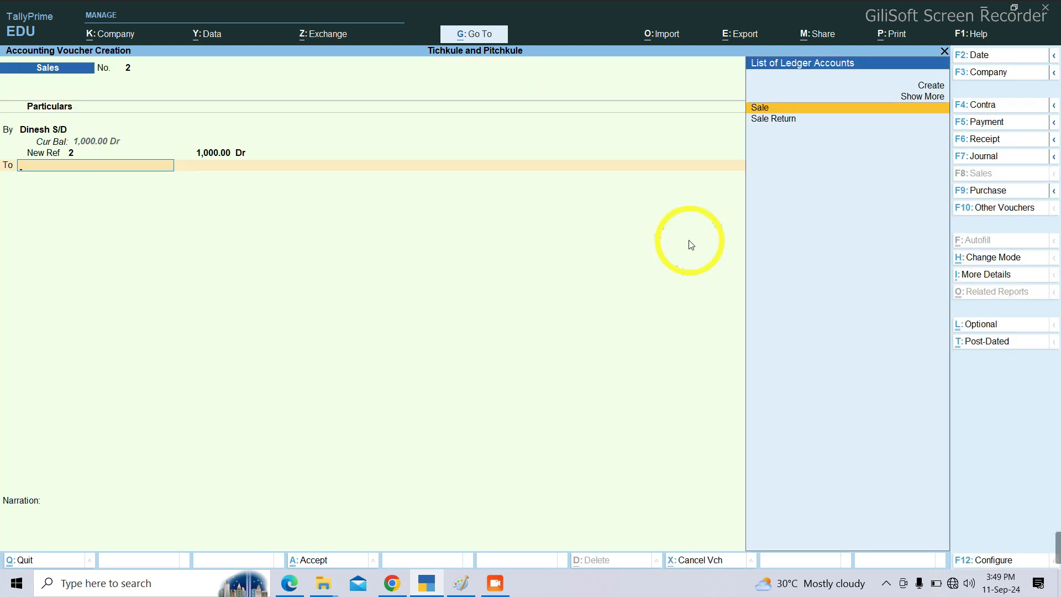
Step: Credit the Sale ledger 1000 and save the sales voucher without a narration
{"action": "key", "text": "Return"}
{"action": "key", "text": "Return"}
{"action": "key", "text": "Return"}
{"action": "key", "text": "Return"}
{"action": "key", "text": "Return"}
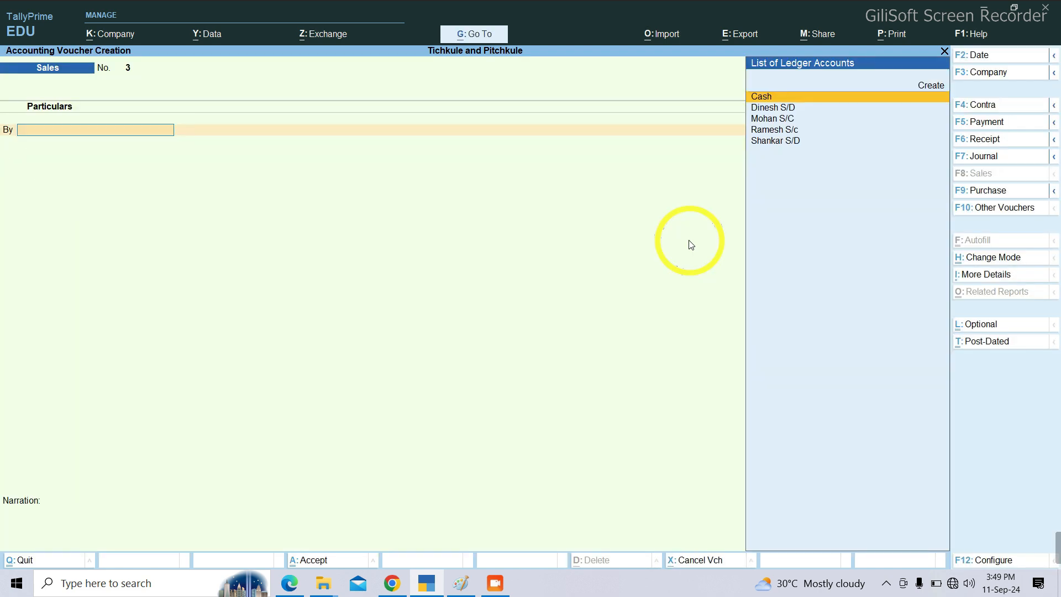
Step: Check the thirteenth transaction in the Edge PDF notes and start a TallyPrime payment voucher with Drawing as the debit ledger
{"action": "left_click", "coordinate": [288, 581]}
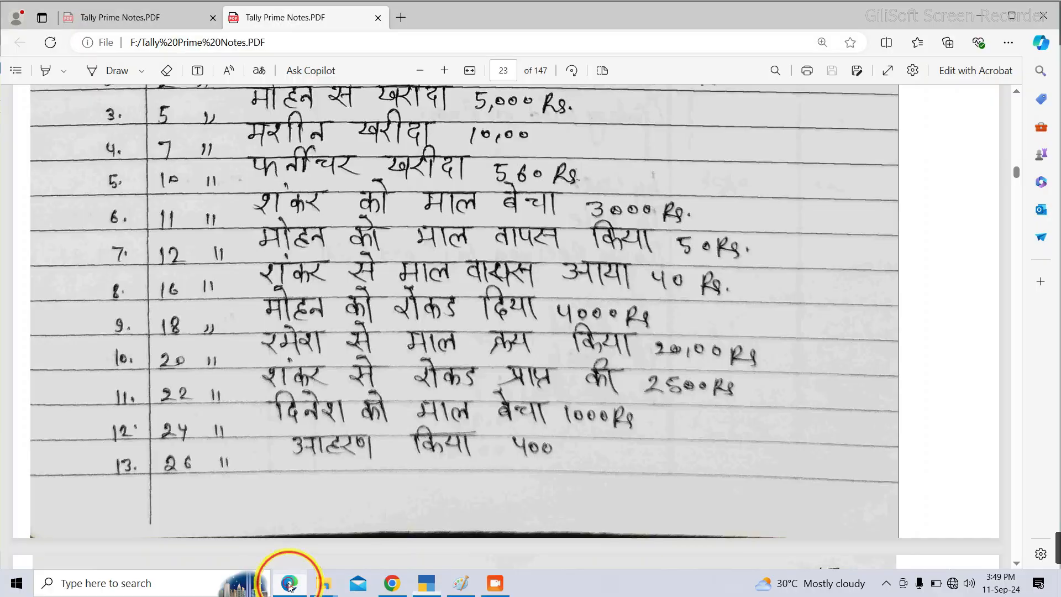
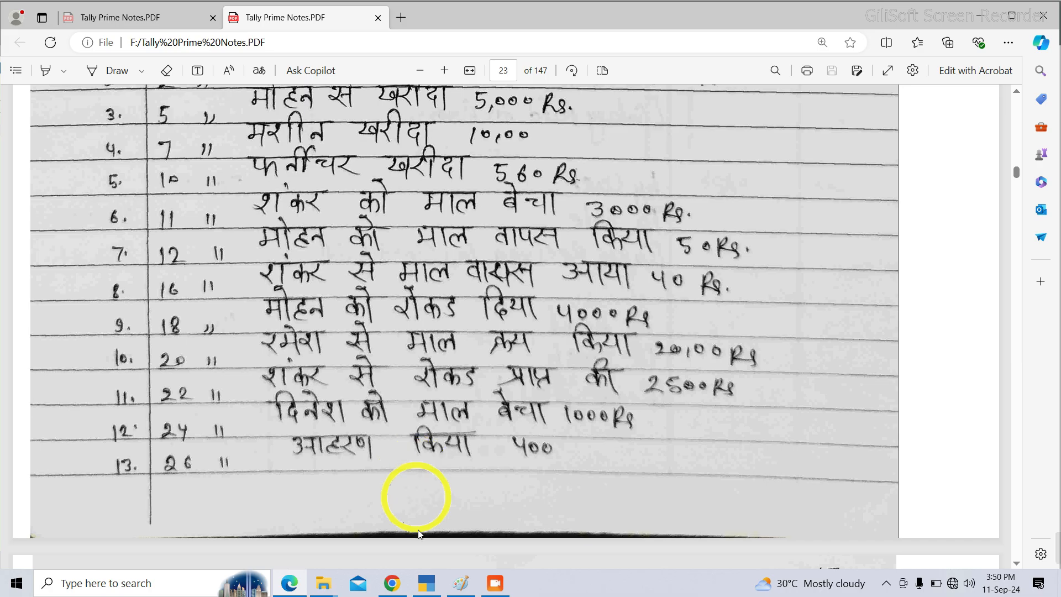
{"action": "left_click", "coordinate": [424, 581]}
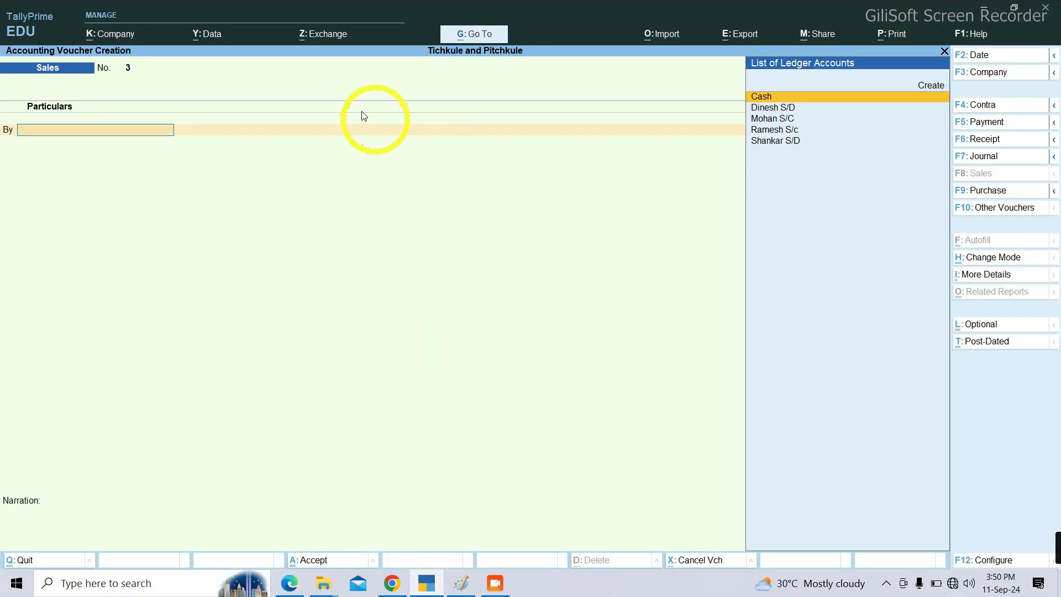
{"action": "left_click", "coordinate": [986, 121]}
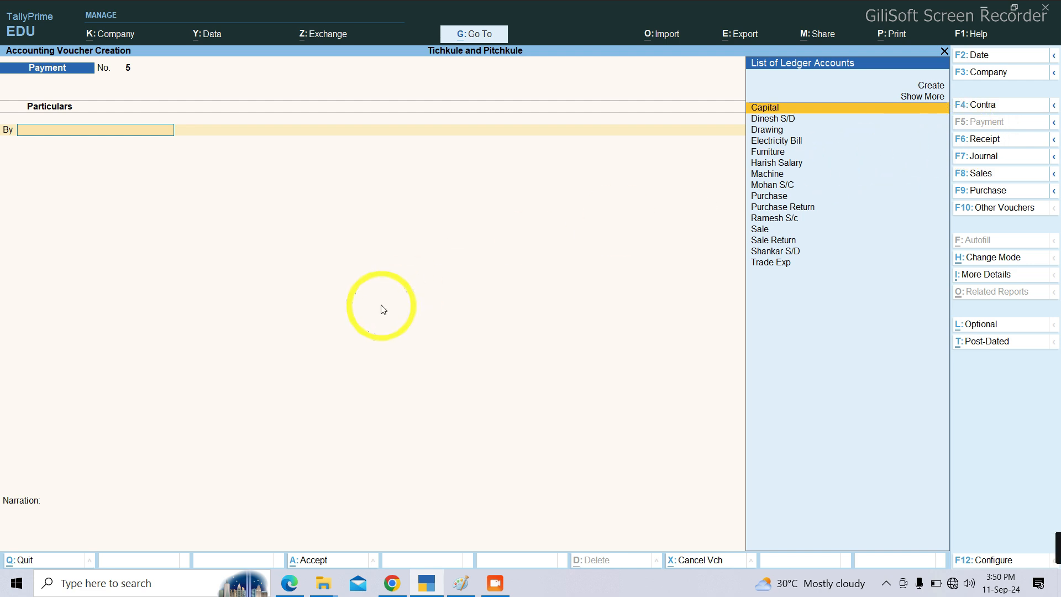
{"action": "type", "text": "Dr"}
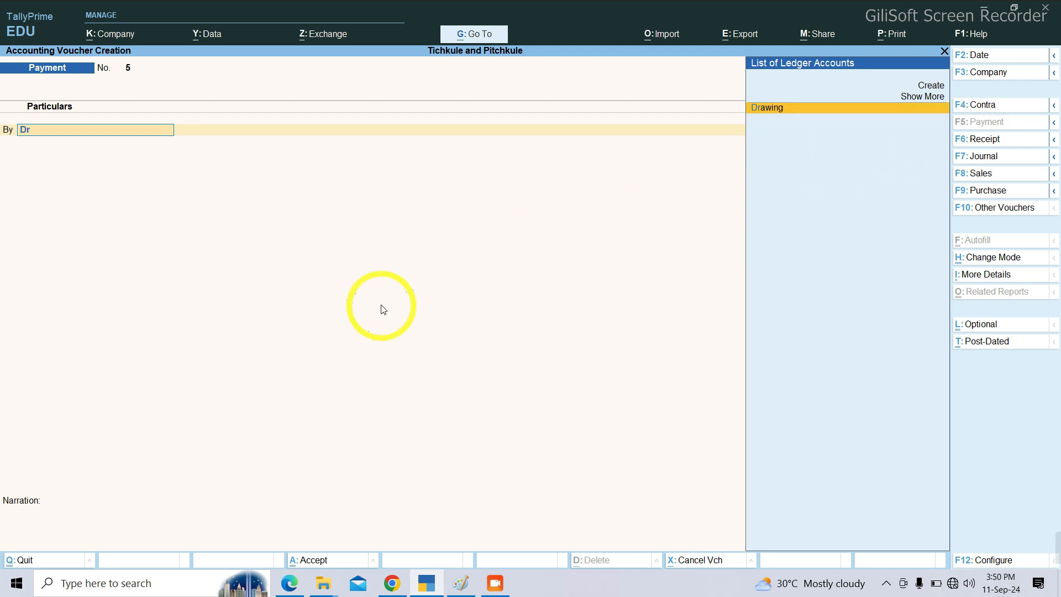
{"action": "key", "text": "Return"}
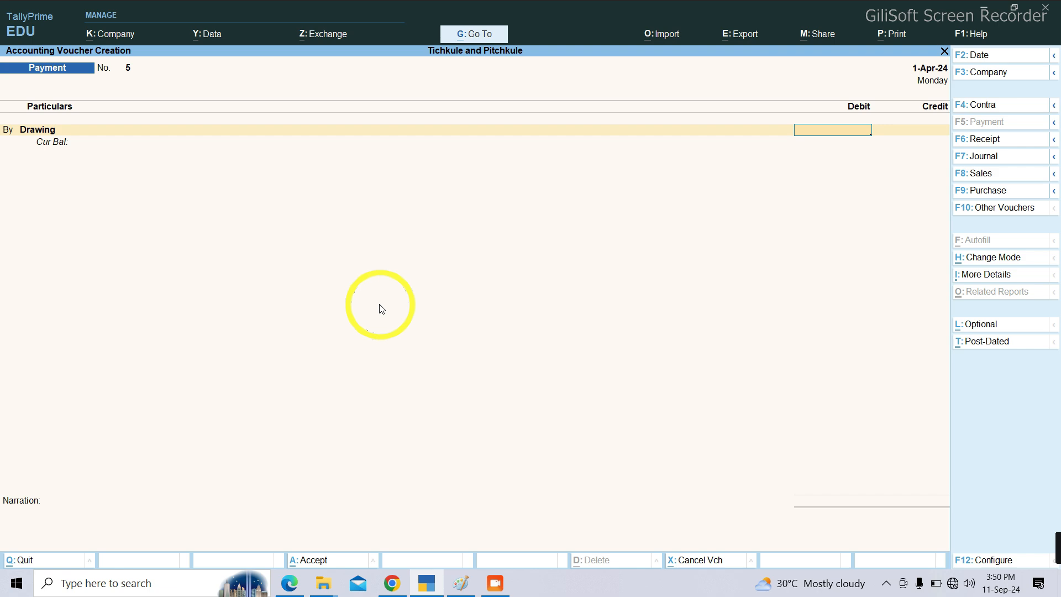
Step: Recheck the thirteenth transaction's amount in the Edge PDF notes and set the Drawing debit to 400 in TallyPrime
{"action": "left_click", "coordinate": [290, 584]}
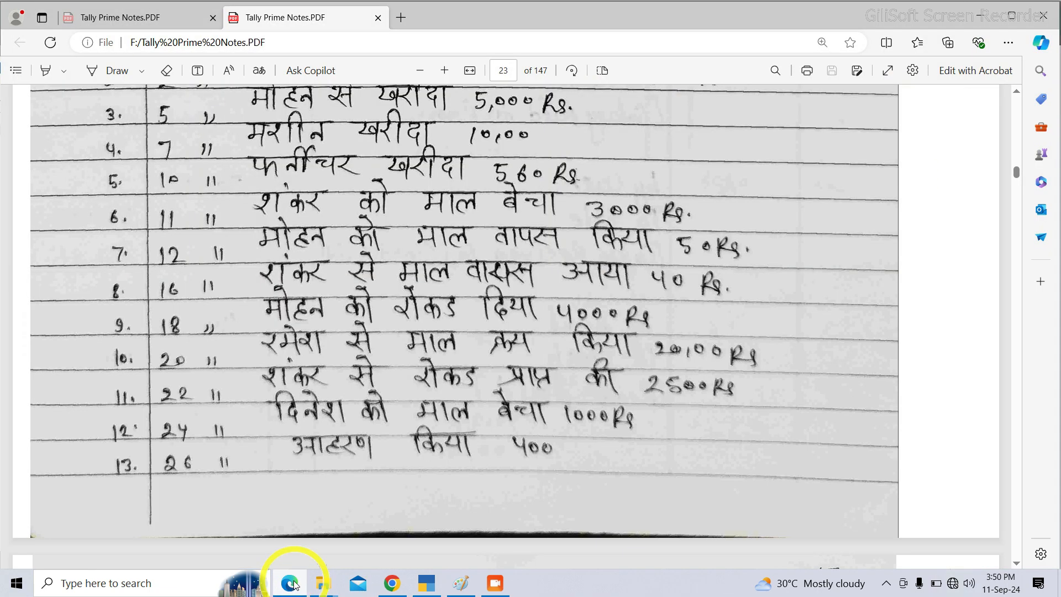
{"action": "left_click", "coordinate": [295, 585]}
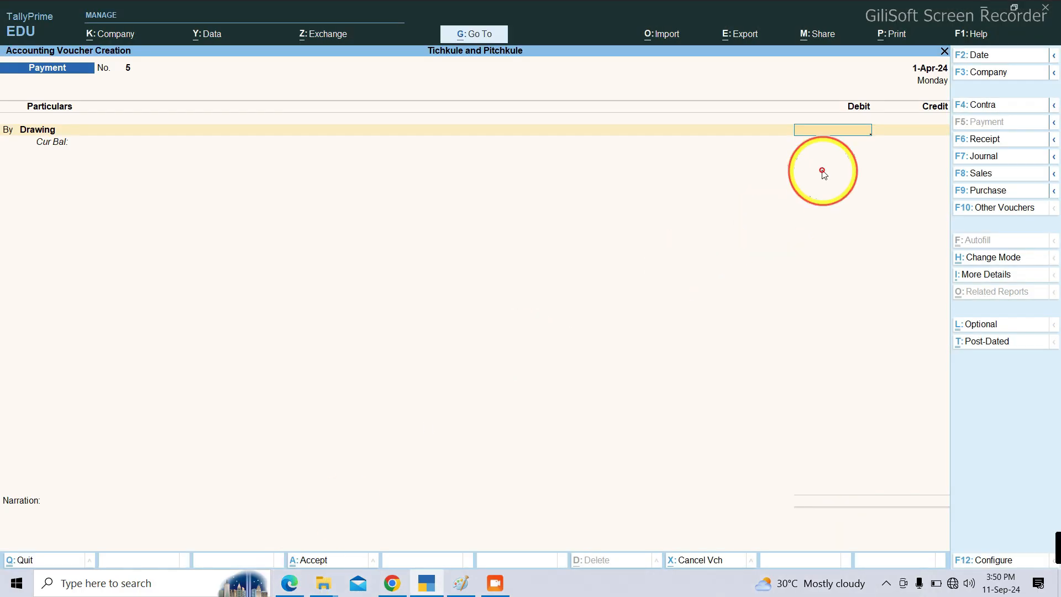
{"action": "type", "text": "00"}
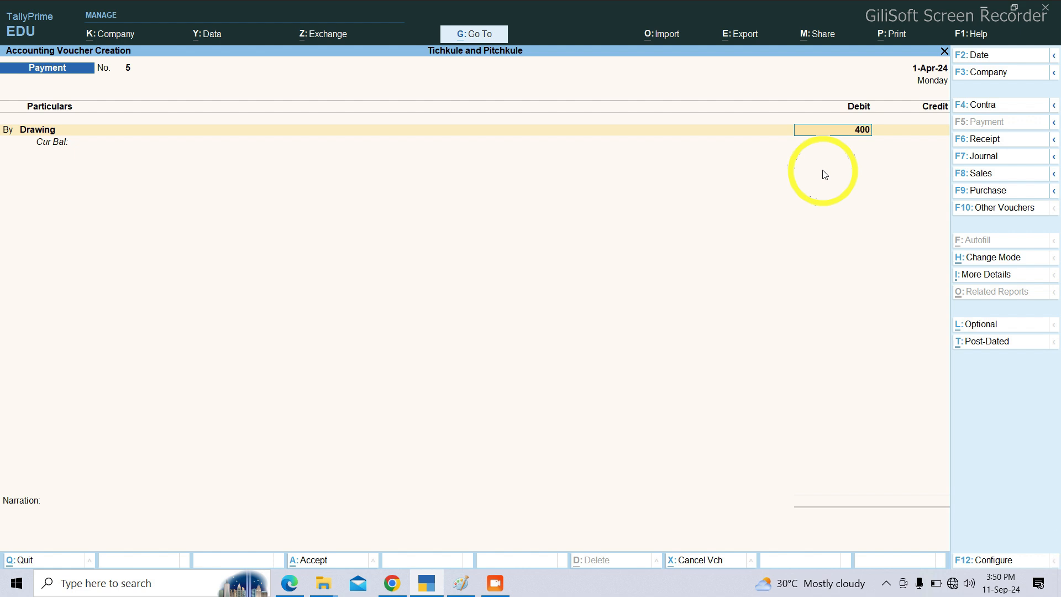
{"action": "key", "text": "Return"}
{"action": "key", "text": "Return"}
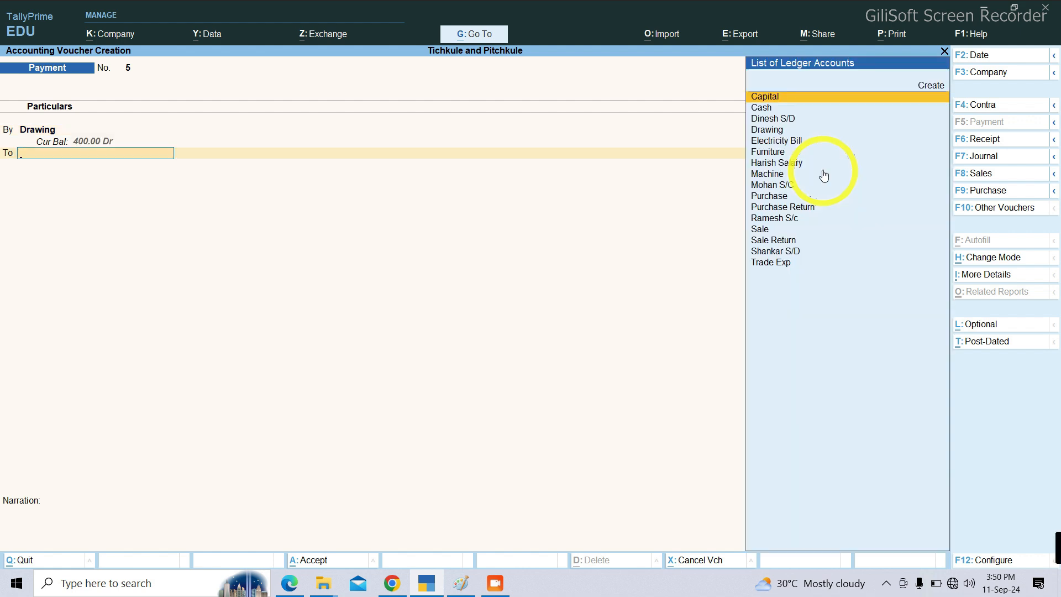
Step: Credit the Cash ledger 400 against Drawing and save the payment voucher without a narration
{"action": "type", "text": "Cas"}
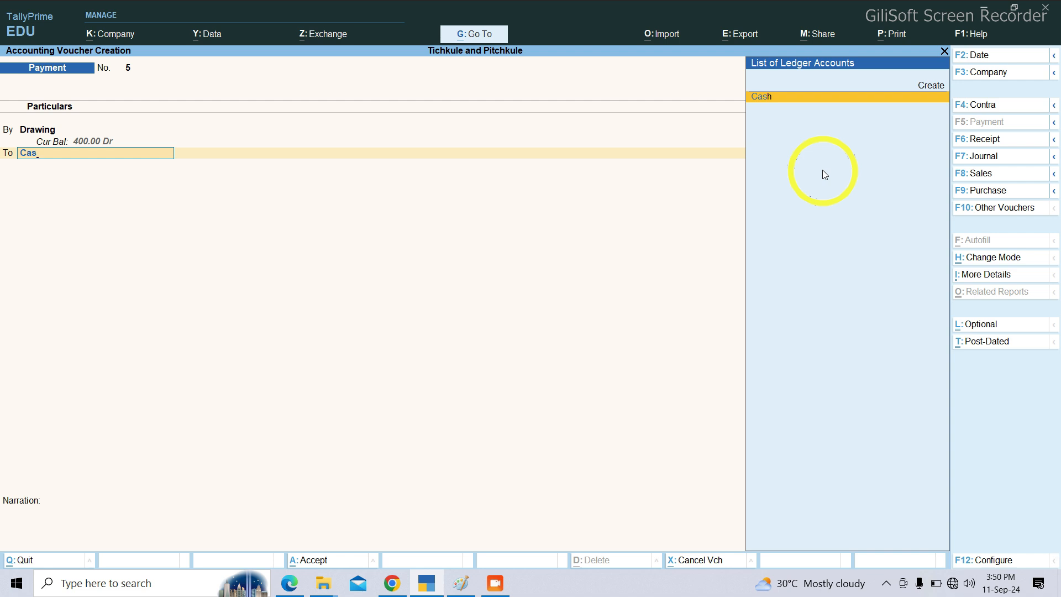
{"action": "key", "text": "Return"}
{"action": "key", "text": "Return"}
{"action": "key", "text": "Return"}
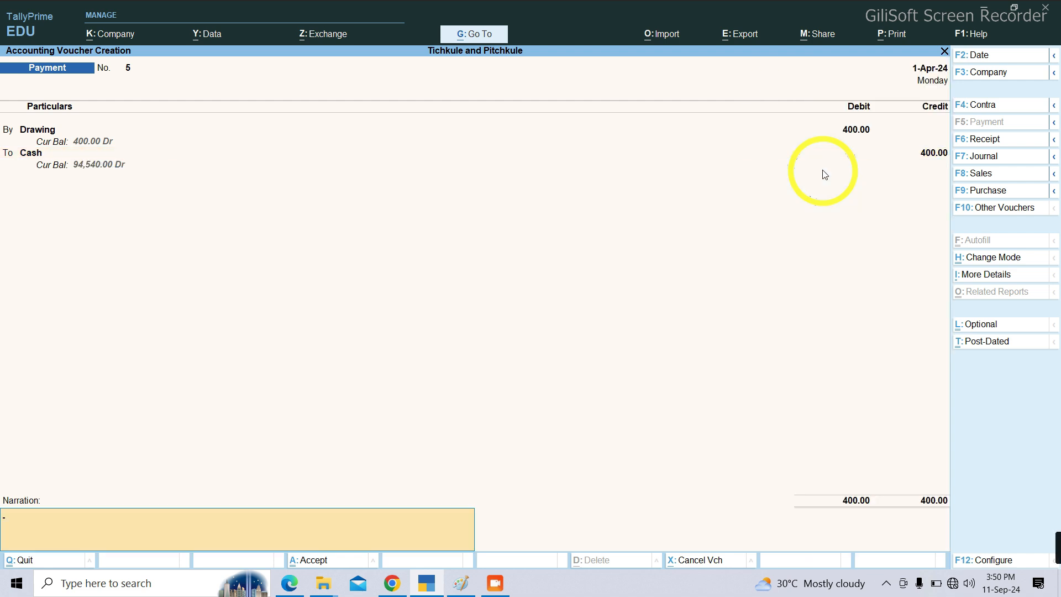
{"action": "key", "text": "Return"}
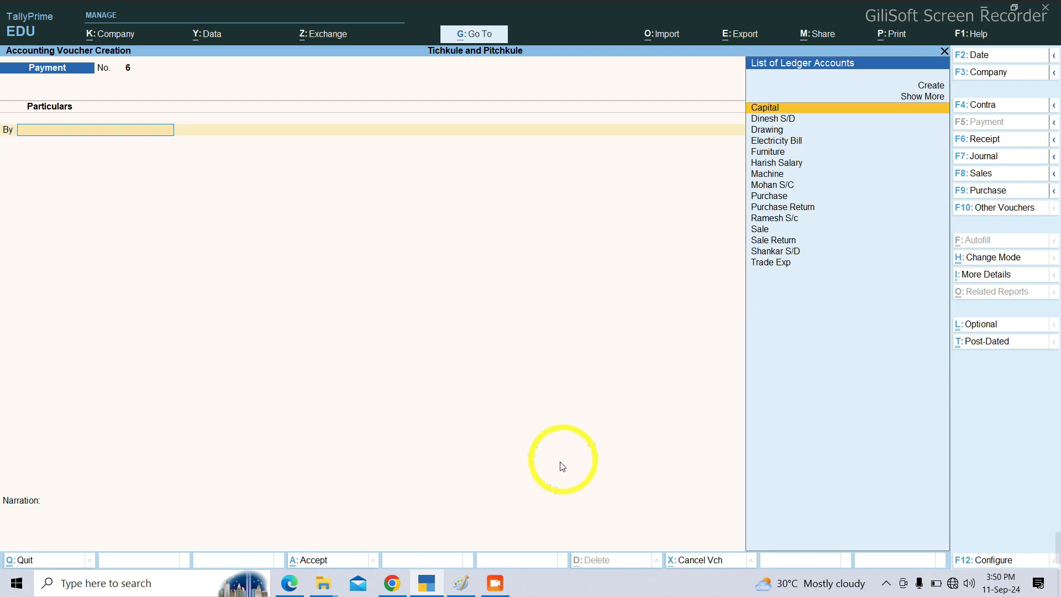
Step: Check the fourteenth transaction in the Edge PDF notes and debit Trade Exp 30 in a new TallyPrime payment voucher
{"action": "left_click", "coordinate": [289, 586]}
{"action": "scroll", "coordinate": [476, 383], "scroll_direction": "down", "scroll_amount": 6}
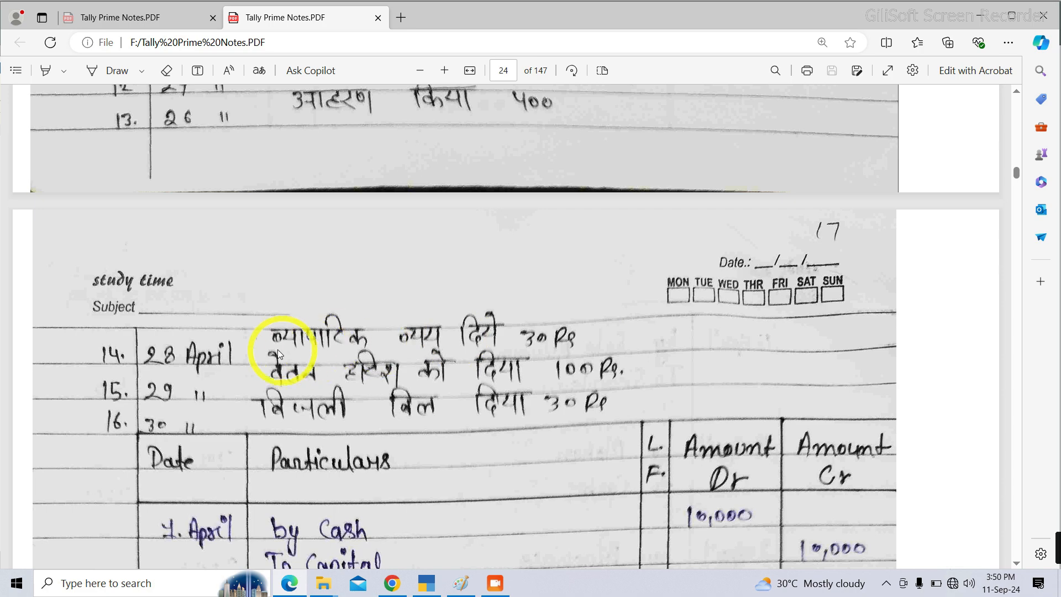
{"action": "left_click", "coordinate": [436, 589]}
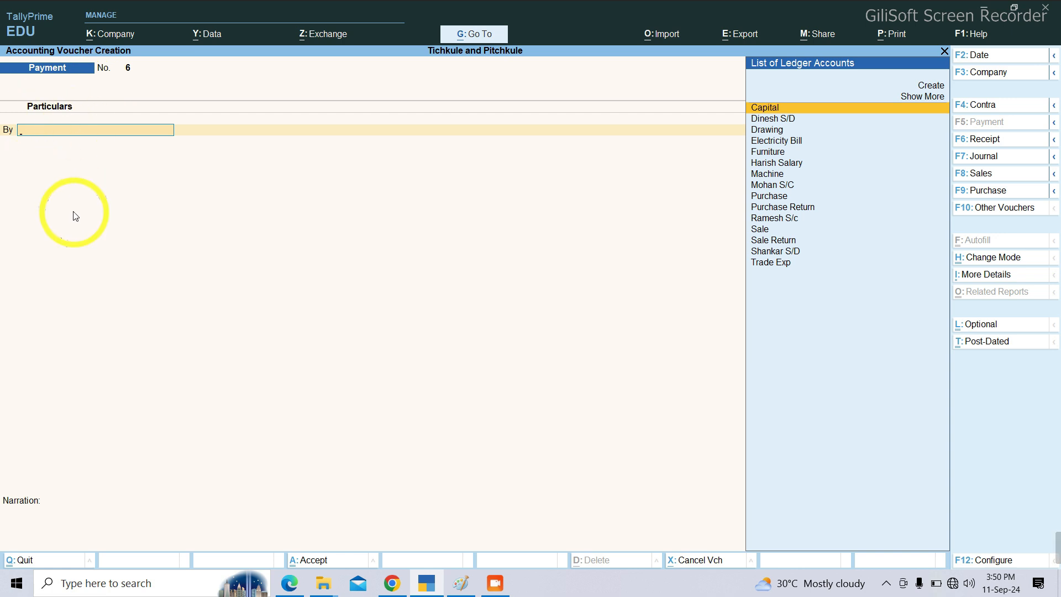
{"action": "type", "text": "Tr"}
{"action": "key", "text": "Return"}
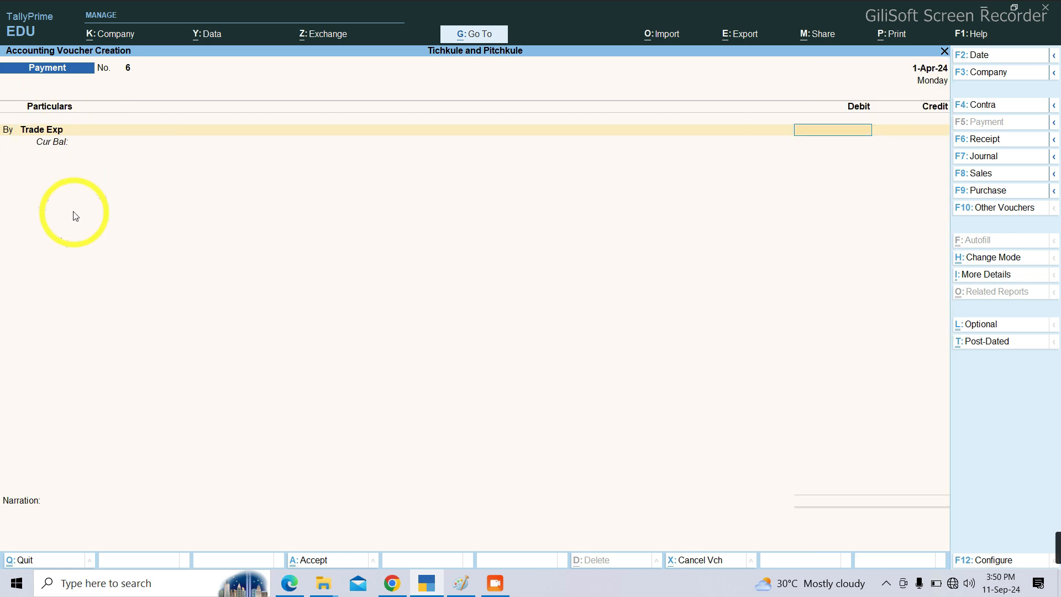
{"action": "left_click", "coordinate": [290, 581]}
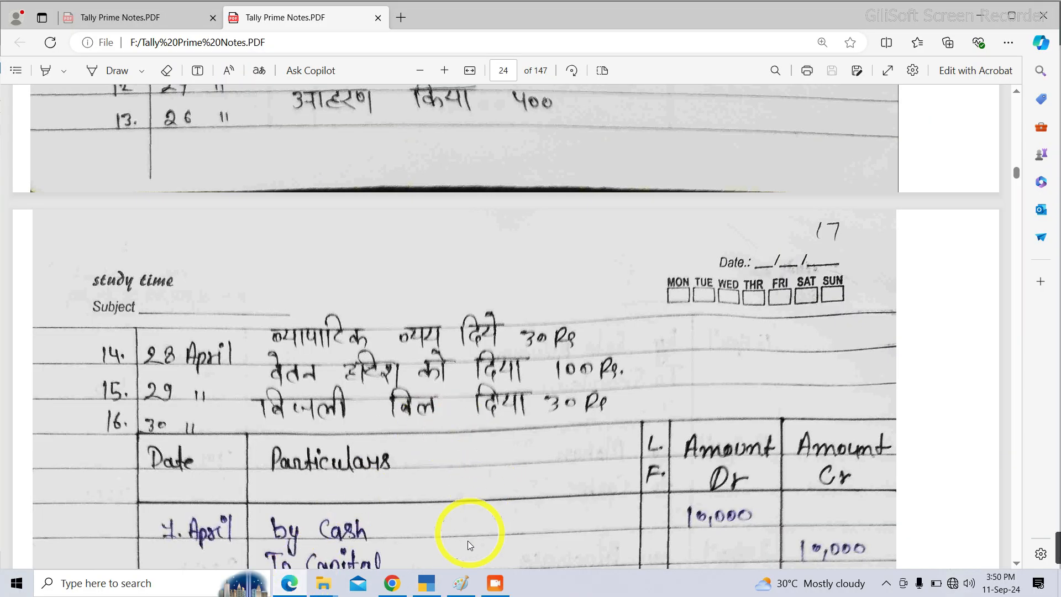
{"action": "left_click", "coordinate": [429, 584]}
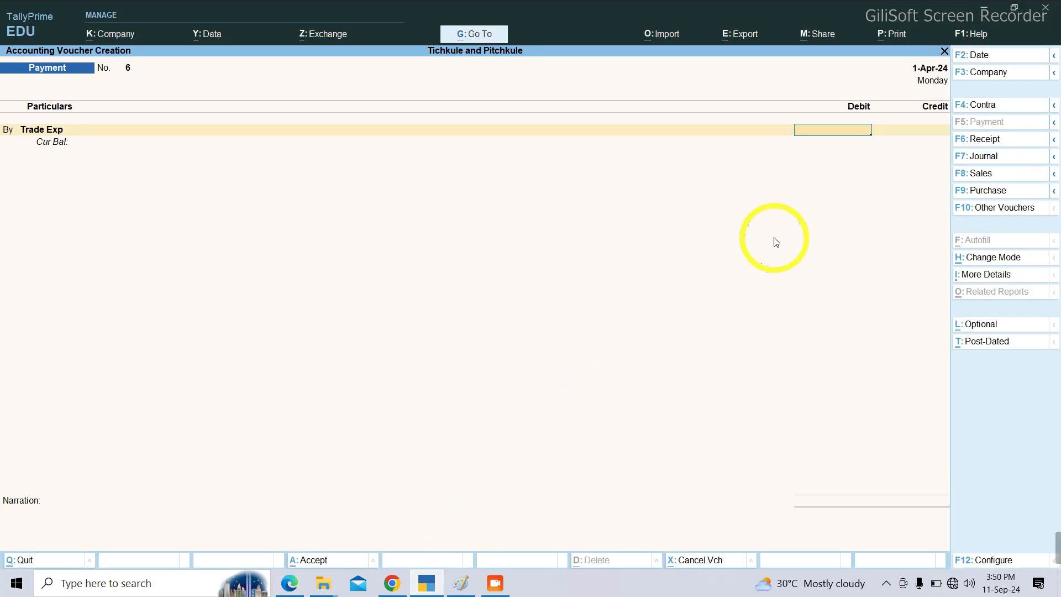
{"action": "key", "text": "Return"}
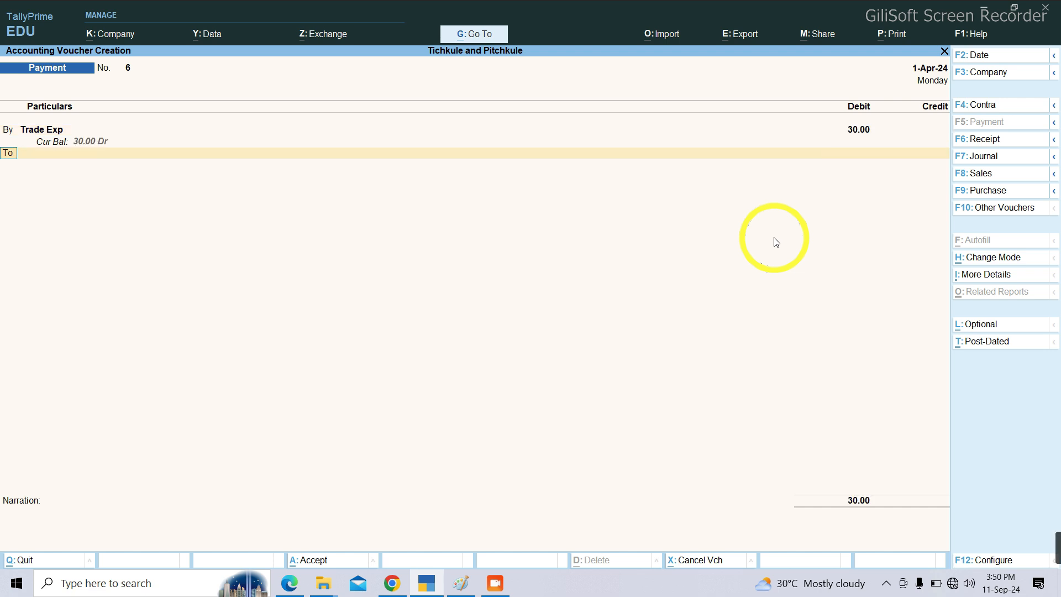
Step: Credit the Cash ledger 30 against Trade Exp and save the payment voucher without a narration
{"action": "type", "text": "Cas"}
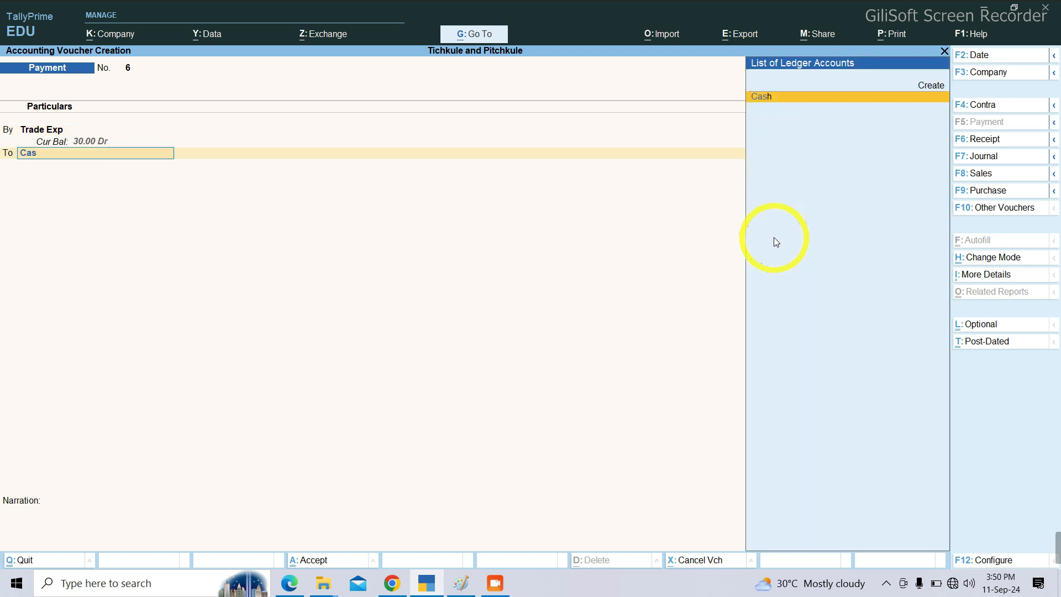
{"action": "key", "text": "Return"}
{"action": "key", "text": "Return"}
{"action": "key", "text": "Return"}
{"action": "key", "text": "Return"}
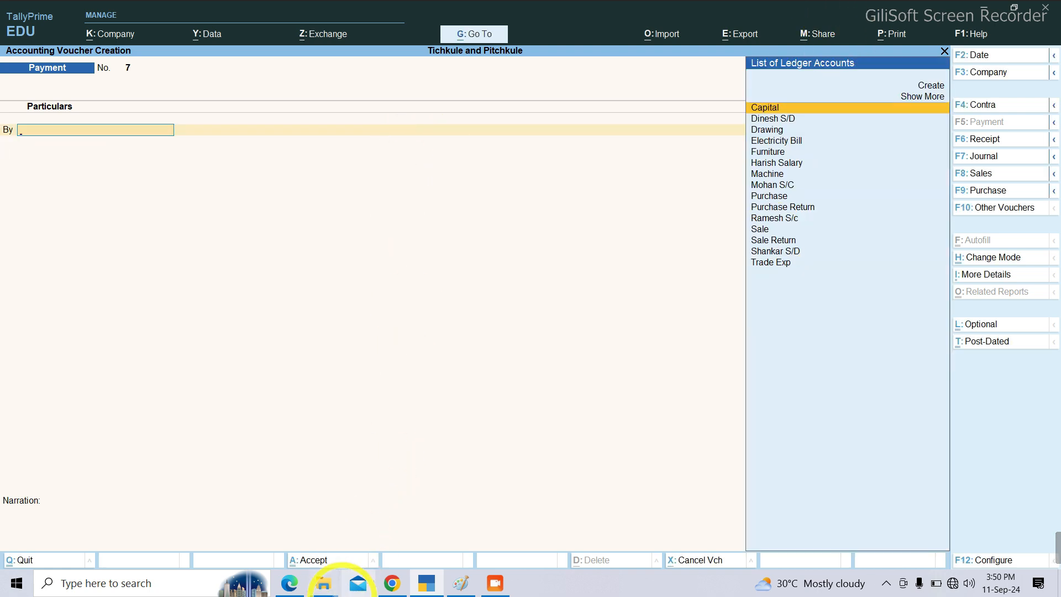
Step: Check the fifteenth transaction in the Edge PDF notes and debit the employee's salary ledger 100 in a new TallyPrime payment voucher
{"action": "left_click", "coordinate": [288, 584]}
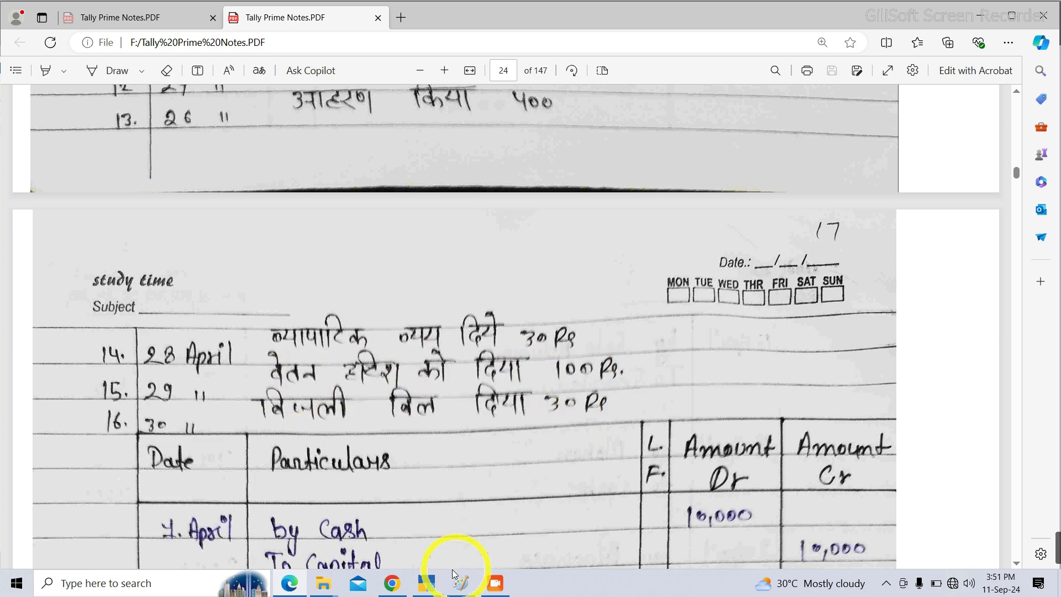
{"action": "left_click", "coordinate": [426, 583]}
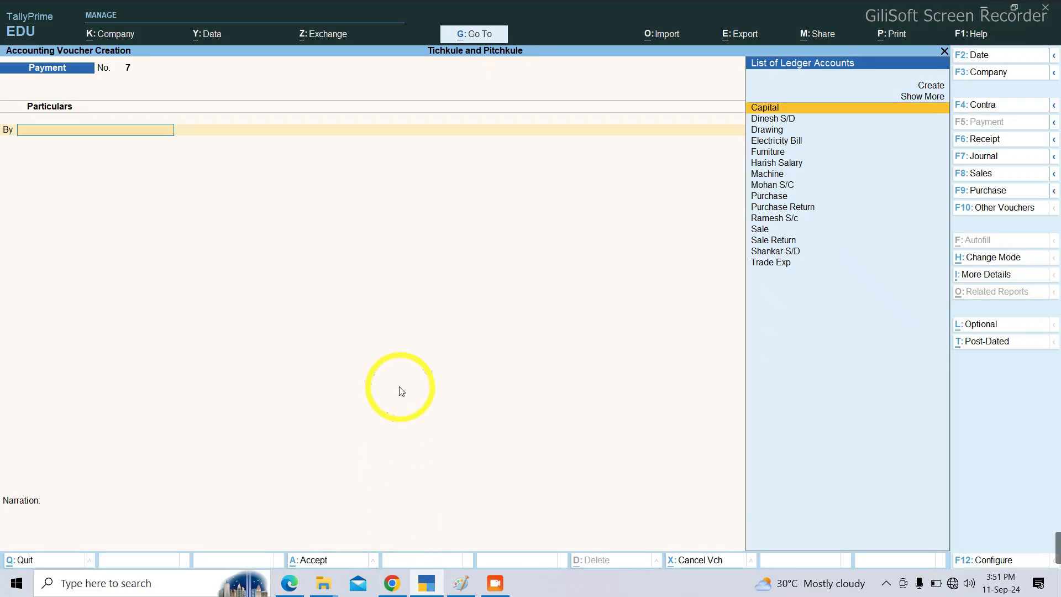
{"action": "type", "text": "H"}
{"action": "key", "text": "Return"}
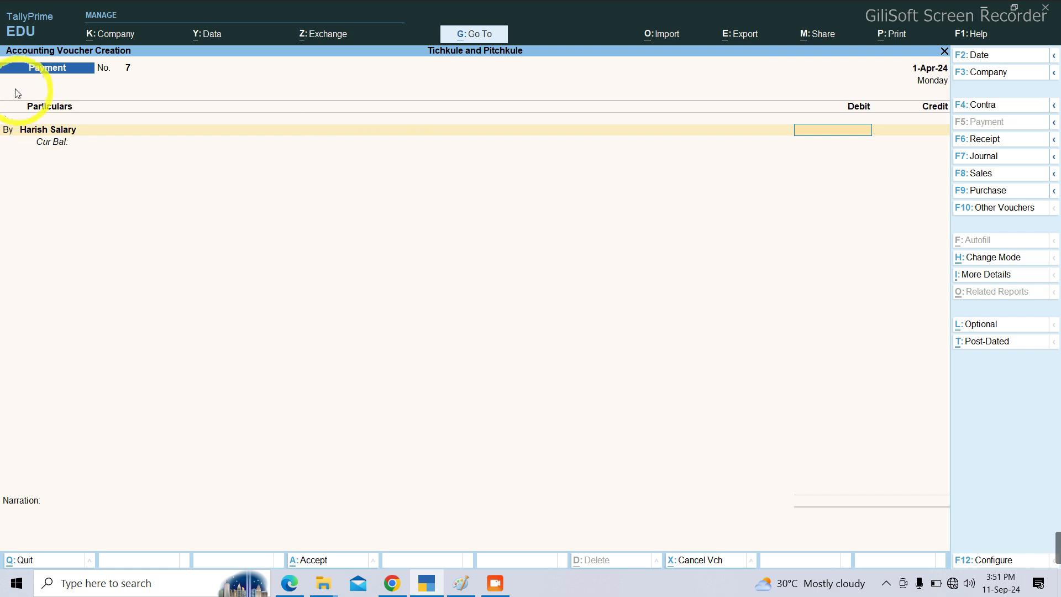
{"action": "left_click", "coordinate": [290, 583]}
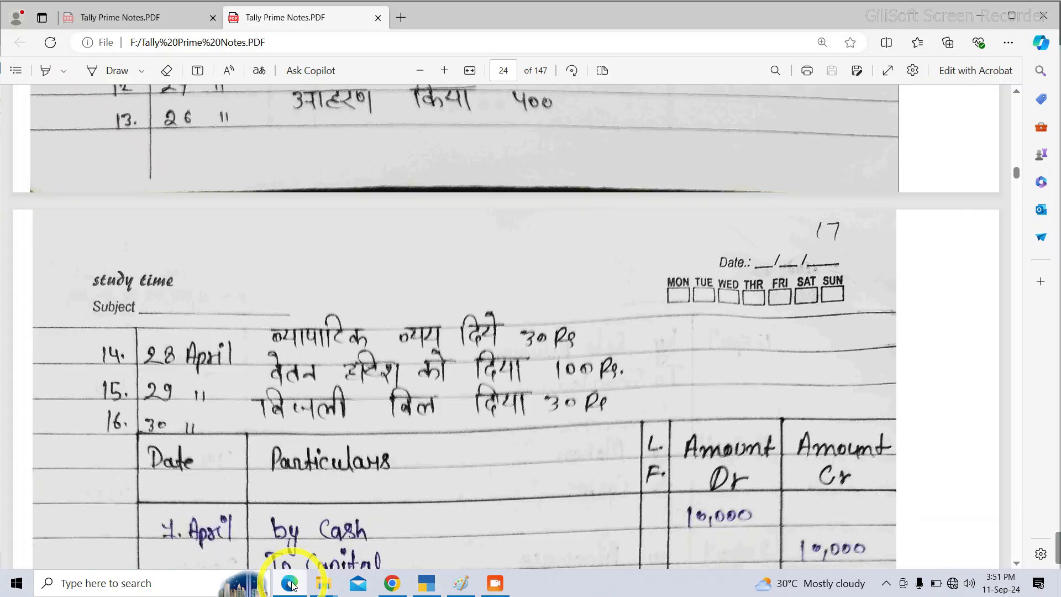
{"action": "left_click", "coordinate": [290, 583]}
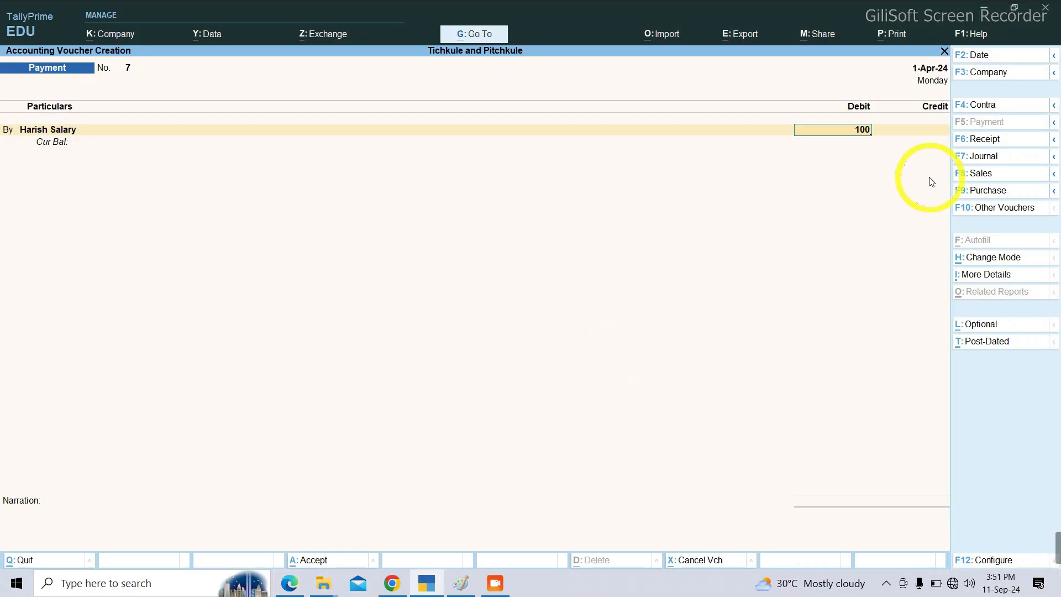
{"action": "key", "text": "Return"}
Step: Credit the Cash ledger 100 against the salary and save the payment voucher without a narration
{"action": "type", "text": "Cas"}
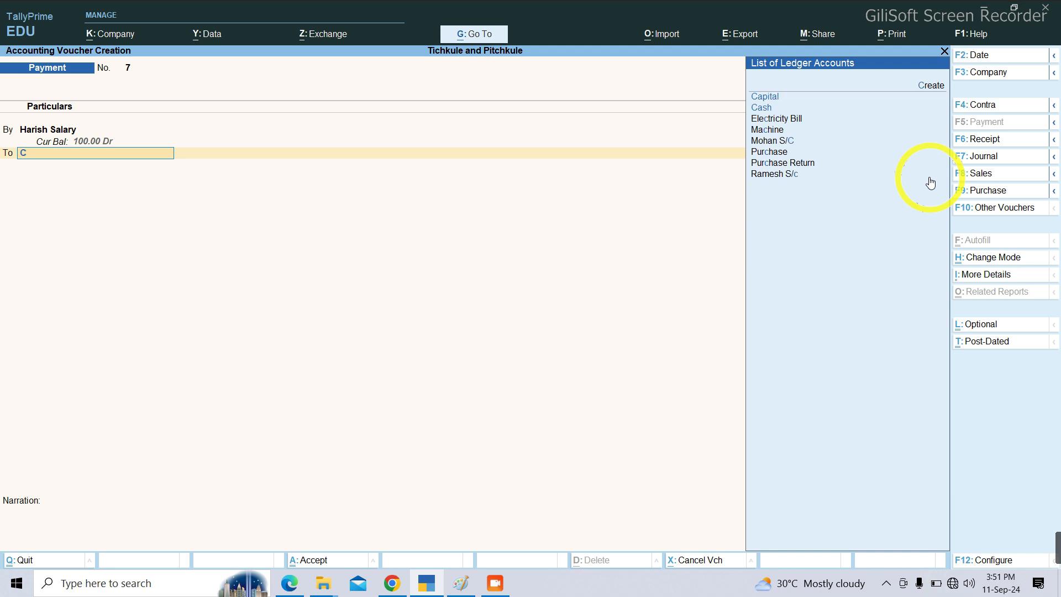
{"action": "key", "text": "Return"}
{"action": "key", "text": "Return"}
{"action": "key", "text": "Return"}
{"action": "key", "text": "Return"}
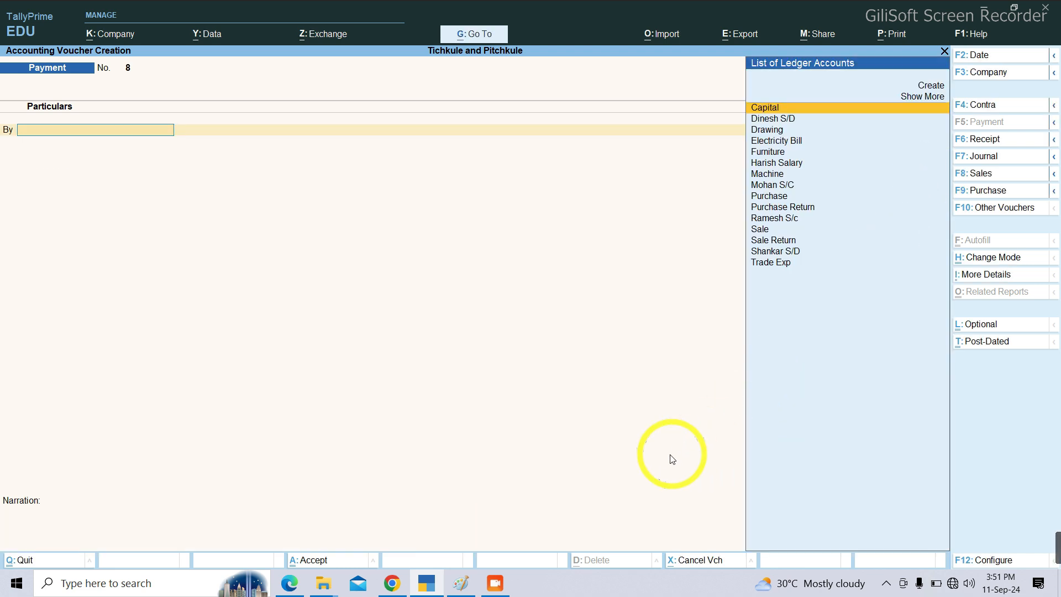
Step: Check the sixteenth transaction in the Edge PDF notes and debit Electricity Bill 30 in a new TallyPrime payment voucher
{"action": "left_click", "coordinate": [288, 579]}
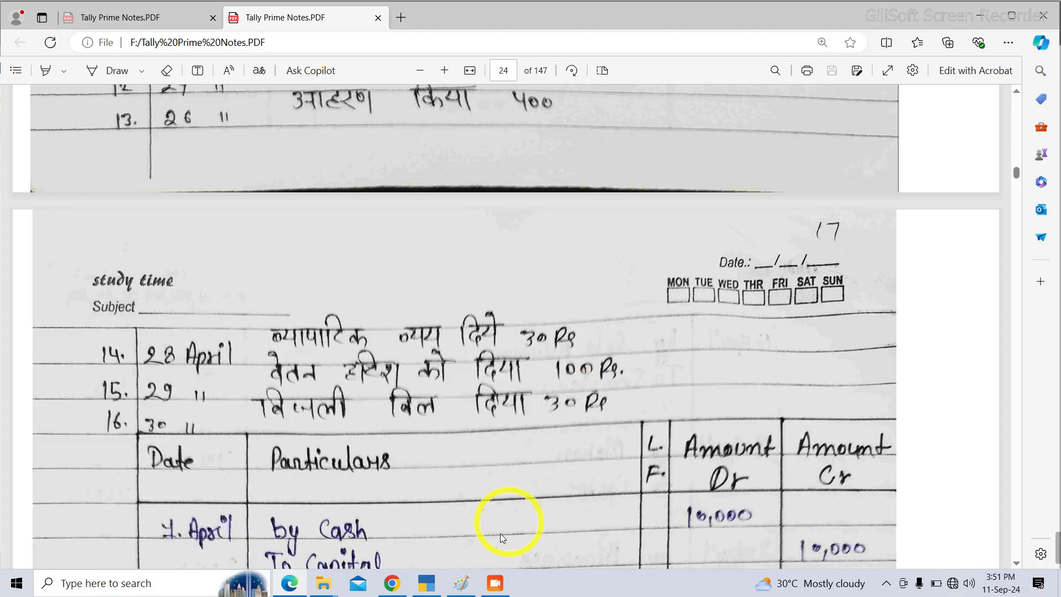
{"action": "left_click", "coordinate": [428, 580]}
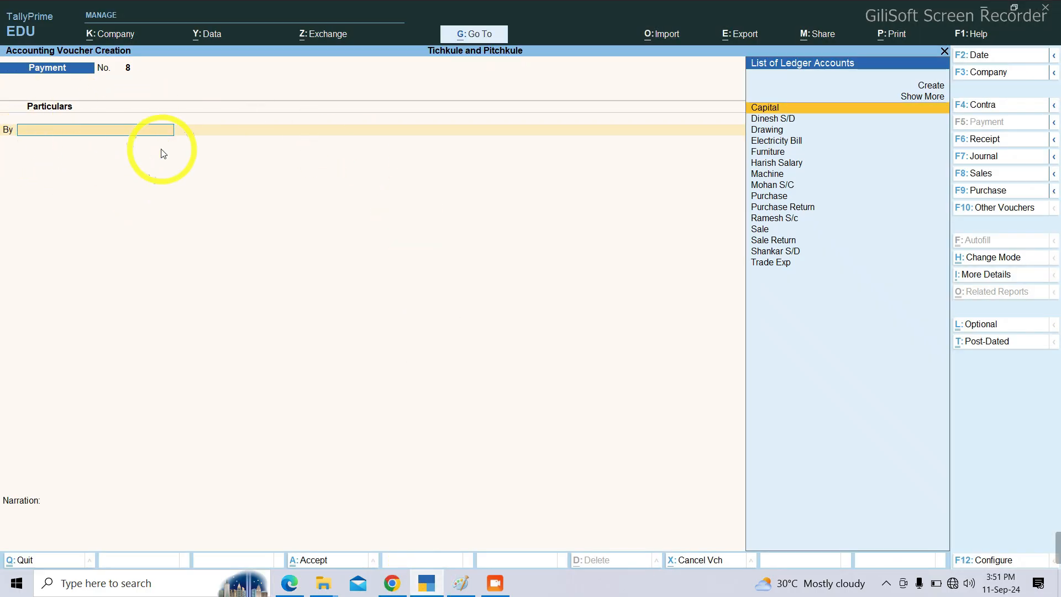
{"action": "type", "text": "E"}
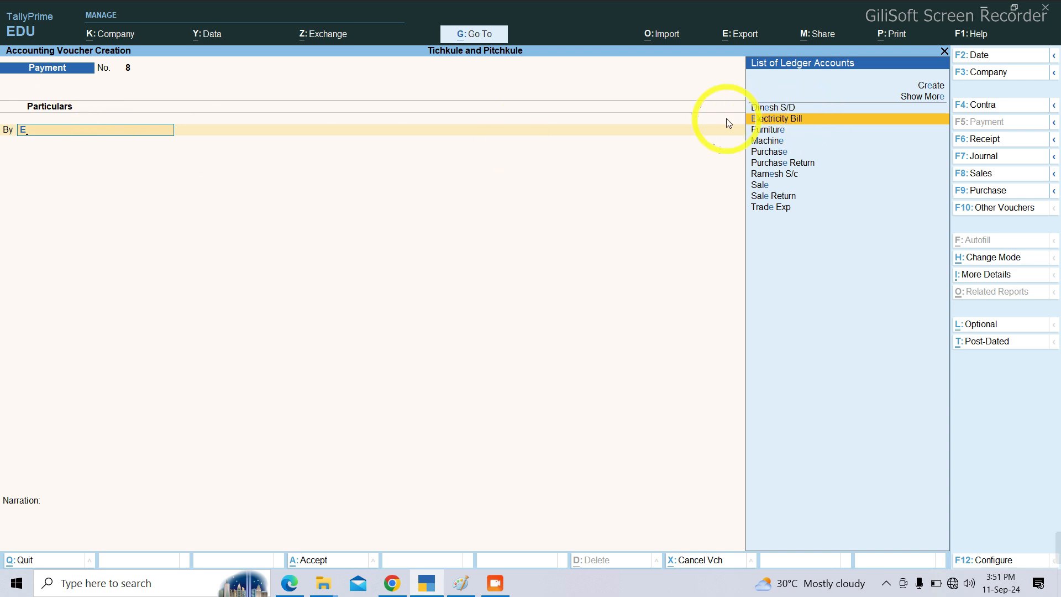
{"action": "left_click", "coordinate": [804, 118]}
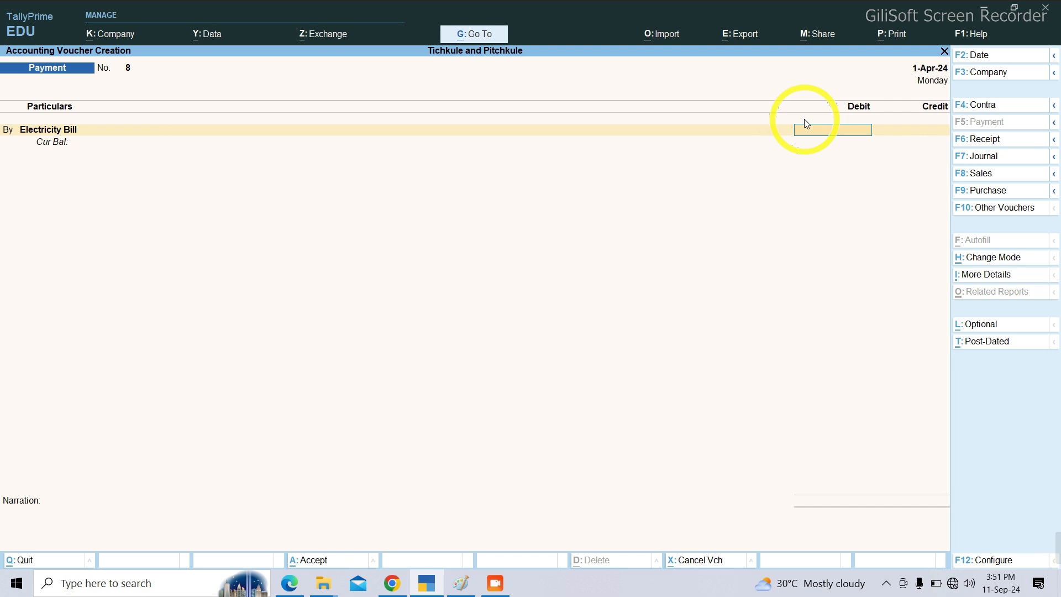
{"action": "type", "text": "30"}
{"action": "key", "text": "Return"}
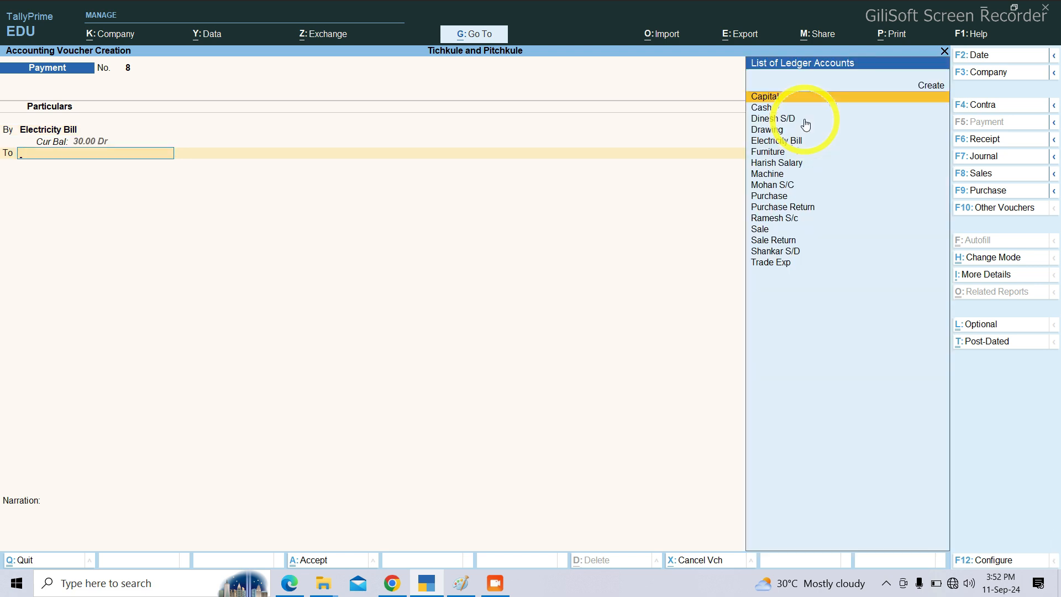
Step: Credit the Cash ledger 30 against Electricity Bill and save the payment voucher without a narration
{"action": "type", "text": "cash"}
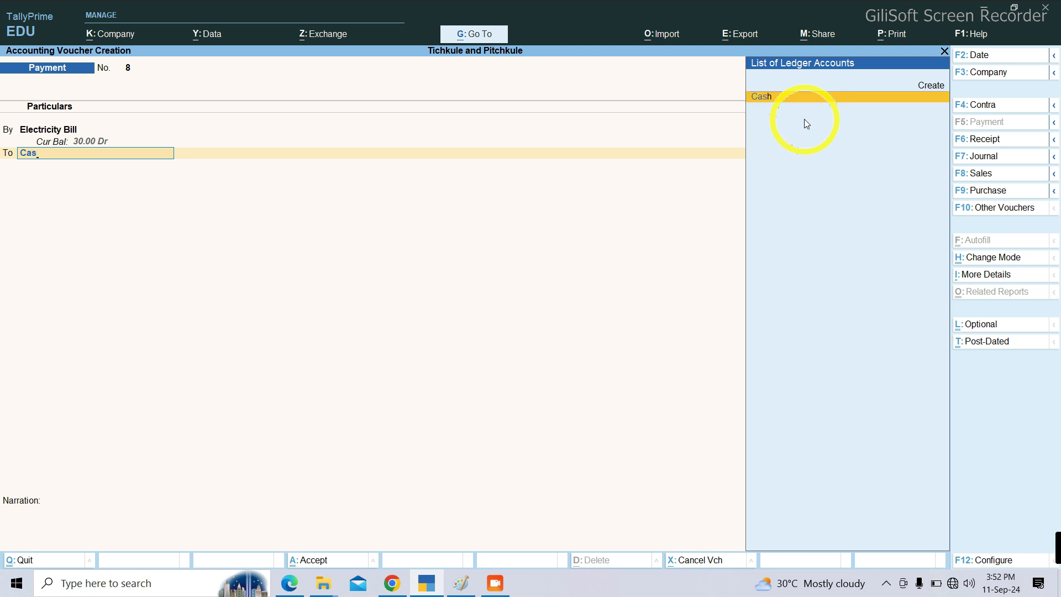
{"action": "key", "text": "Return"}
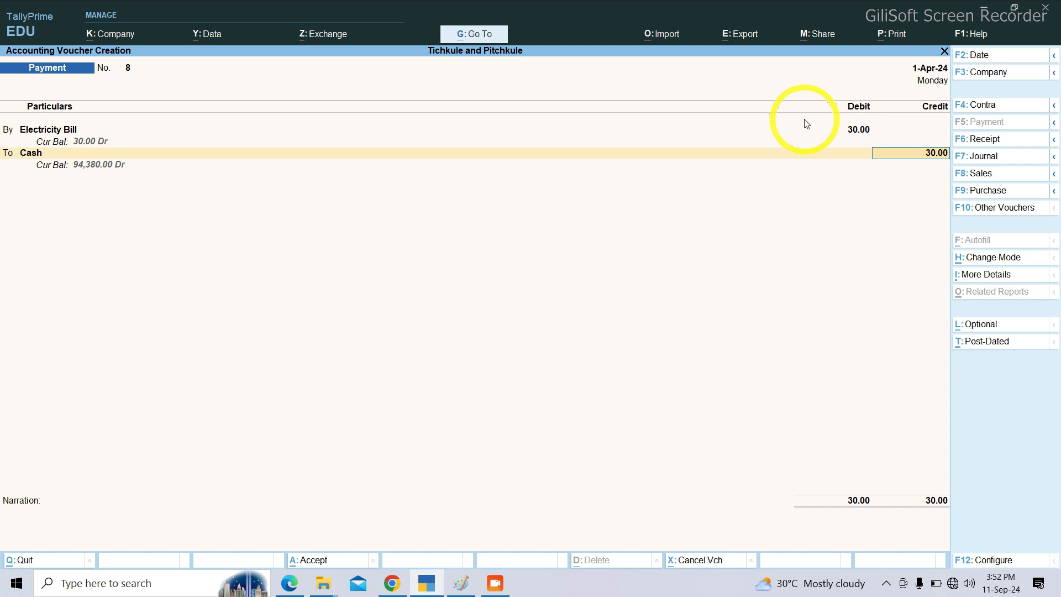
{"action": "key", "text": "Return"}
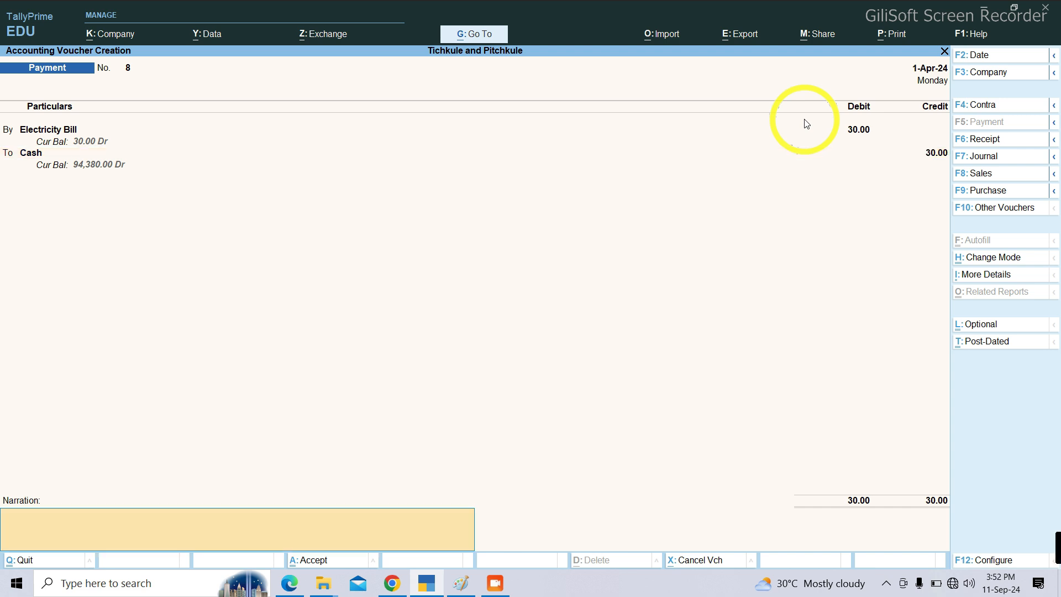
{"action": "key", "text": "Return"}
{"action": "key", "text": "Return"}
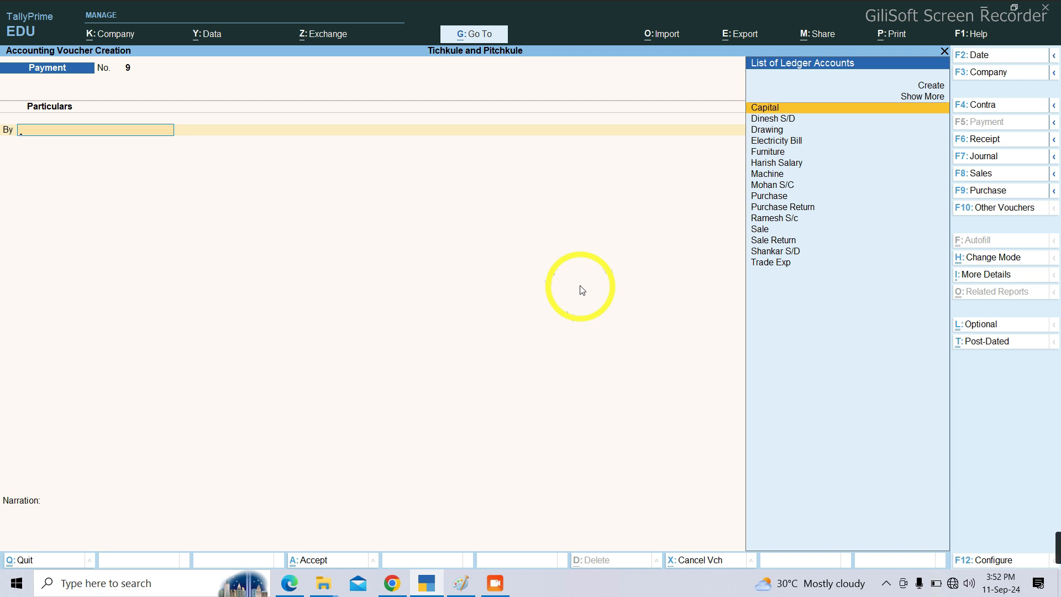
Step: Leave voucher entry and view the company's Profit & Loss A/c in detailed form, broken down by ledger
{"action": "key", "text": "Escape"}
{"action": "key", "text": "Return"}
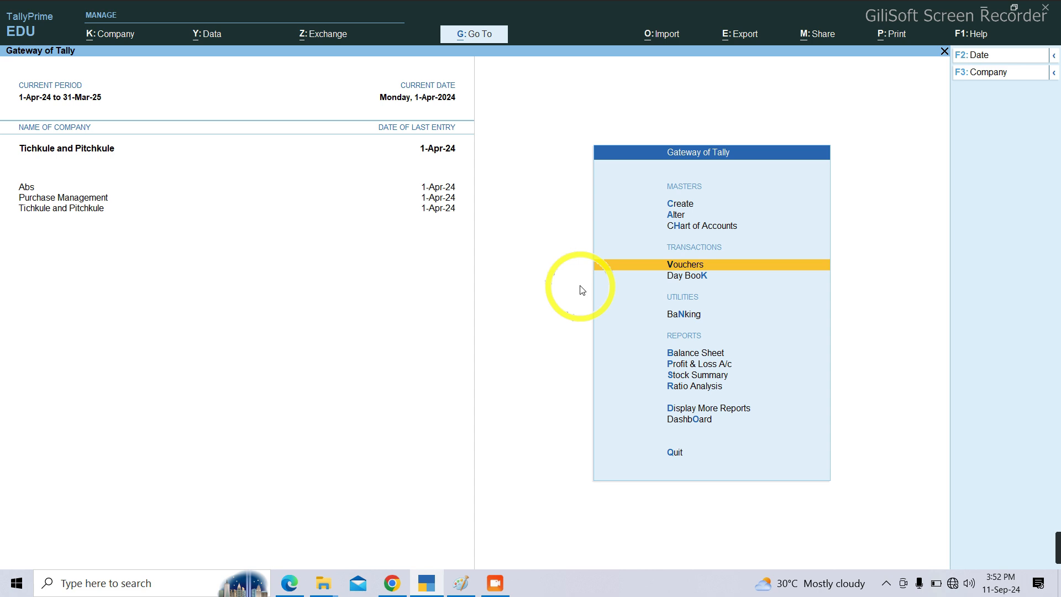
{"action": "key", "text": "Down"}
{"action": "key", "text": "Down"}
{"action": "key", "text": "Down"}
{"action": "key", "text": "Down"}
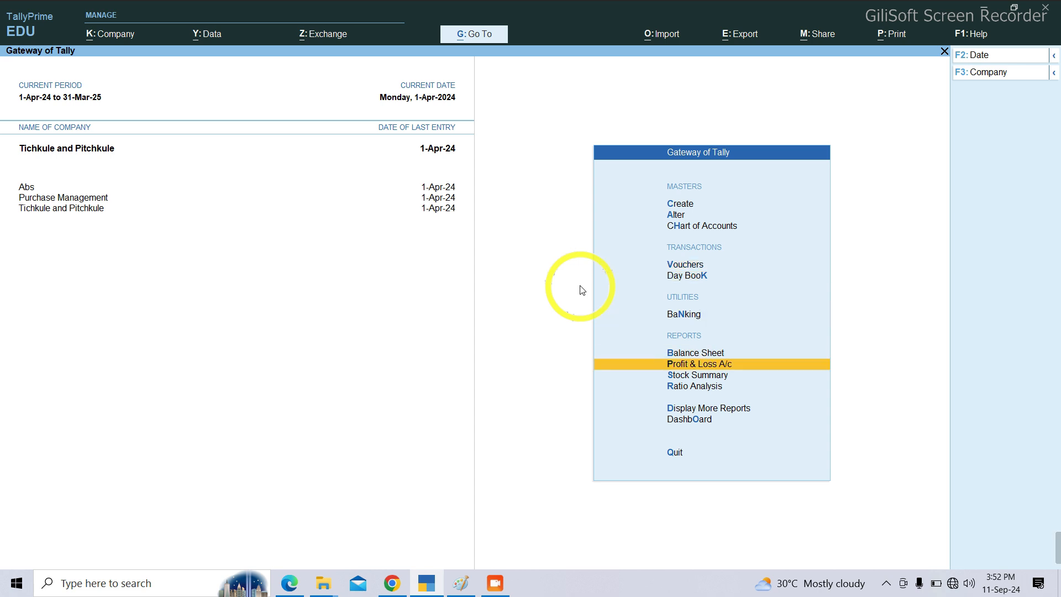
{"action": "key", "text": "Return"}
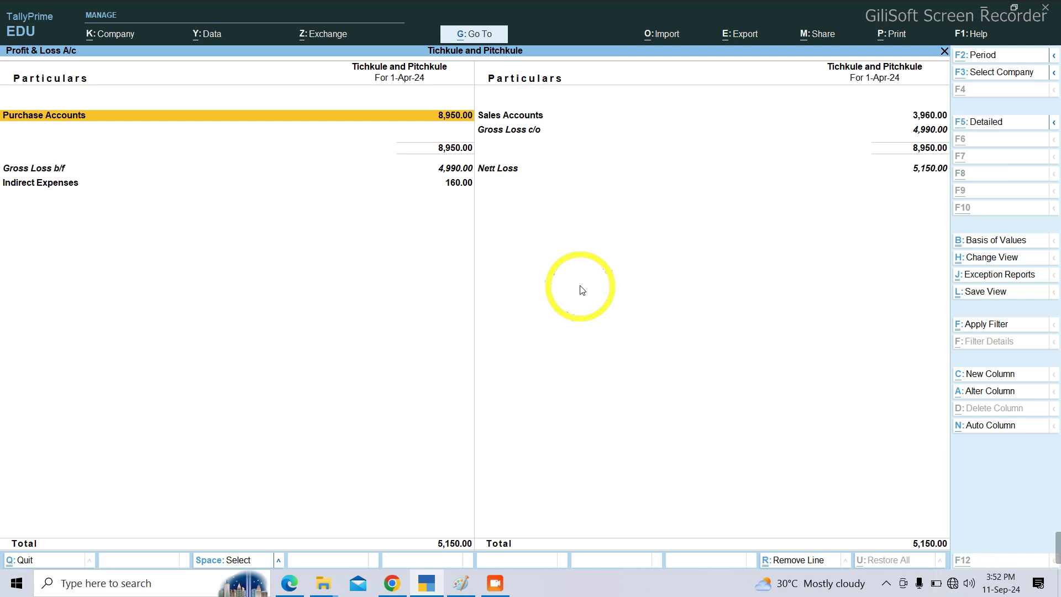
{"action": "key", "text": "alt+F5"}
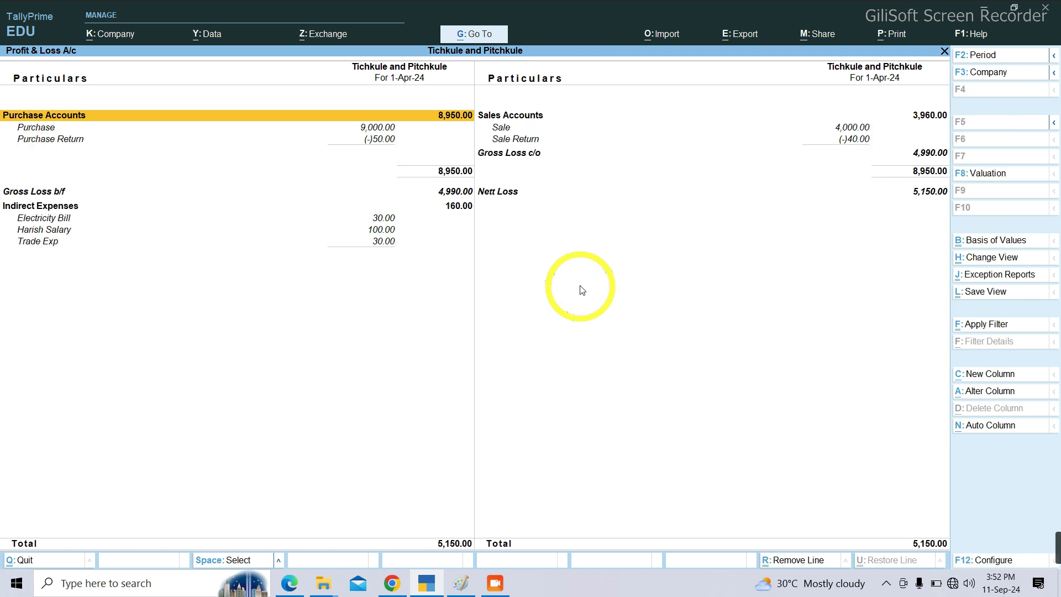